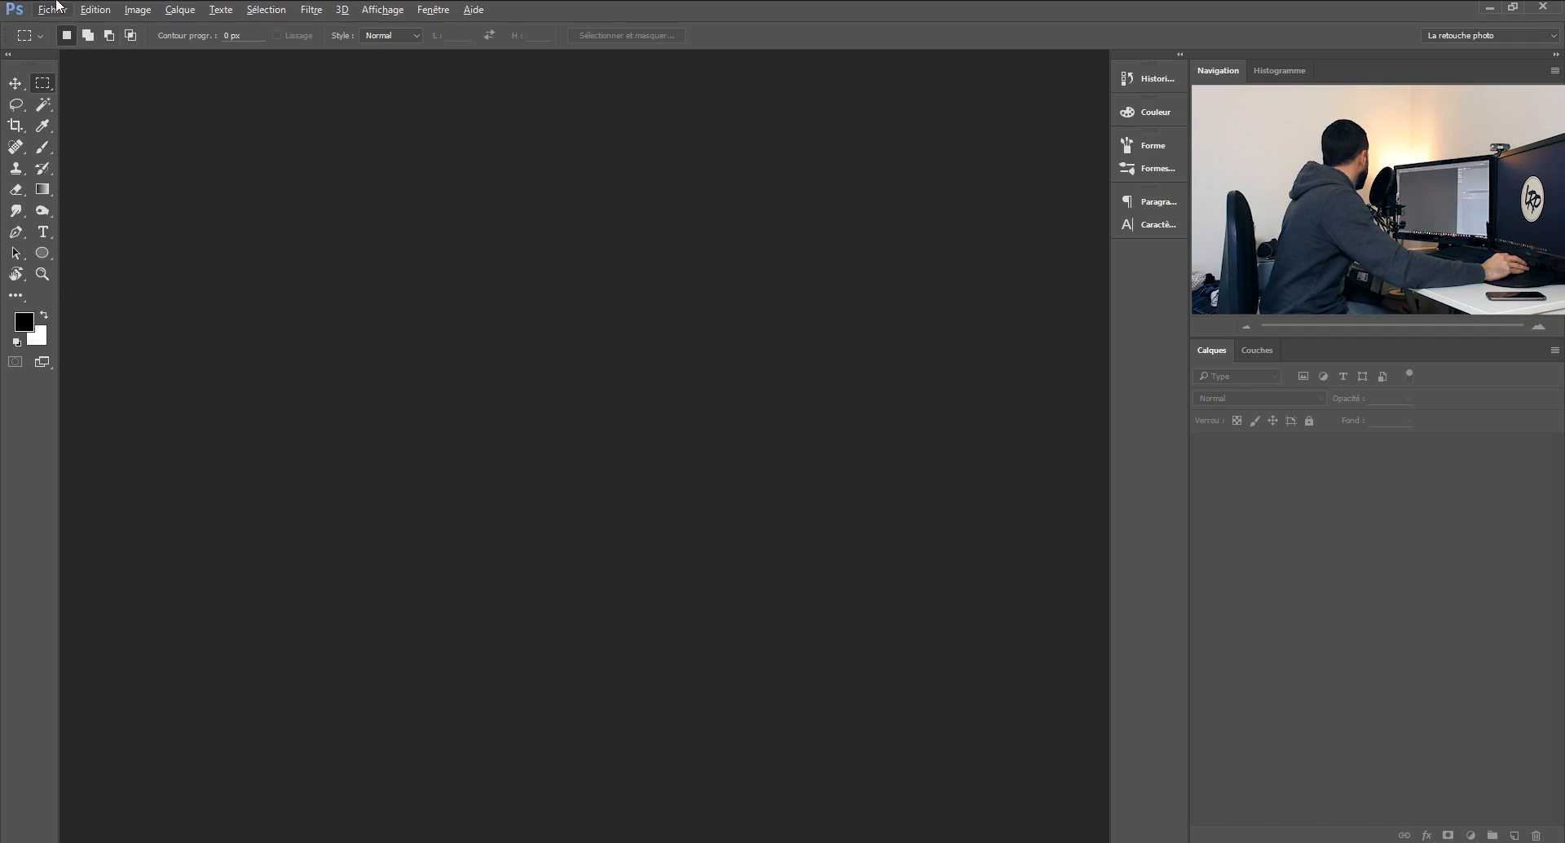
Create a new A4 document named "Comment créer une carte de voeux dans Photoshop" in RGB colour mode (Couleurs RGB).
{"action": "left_click", "coordinate": [53, 28]}
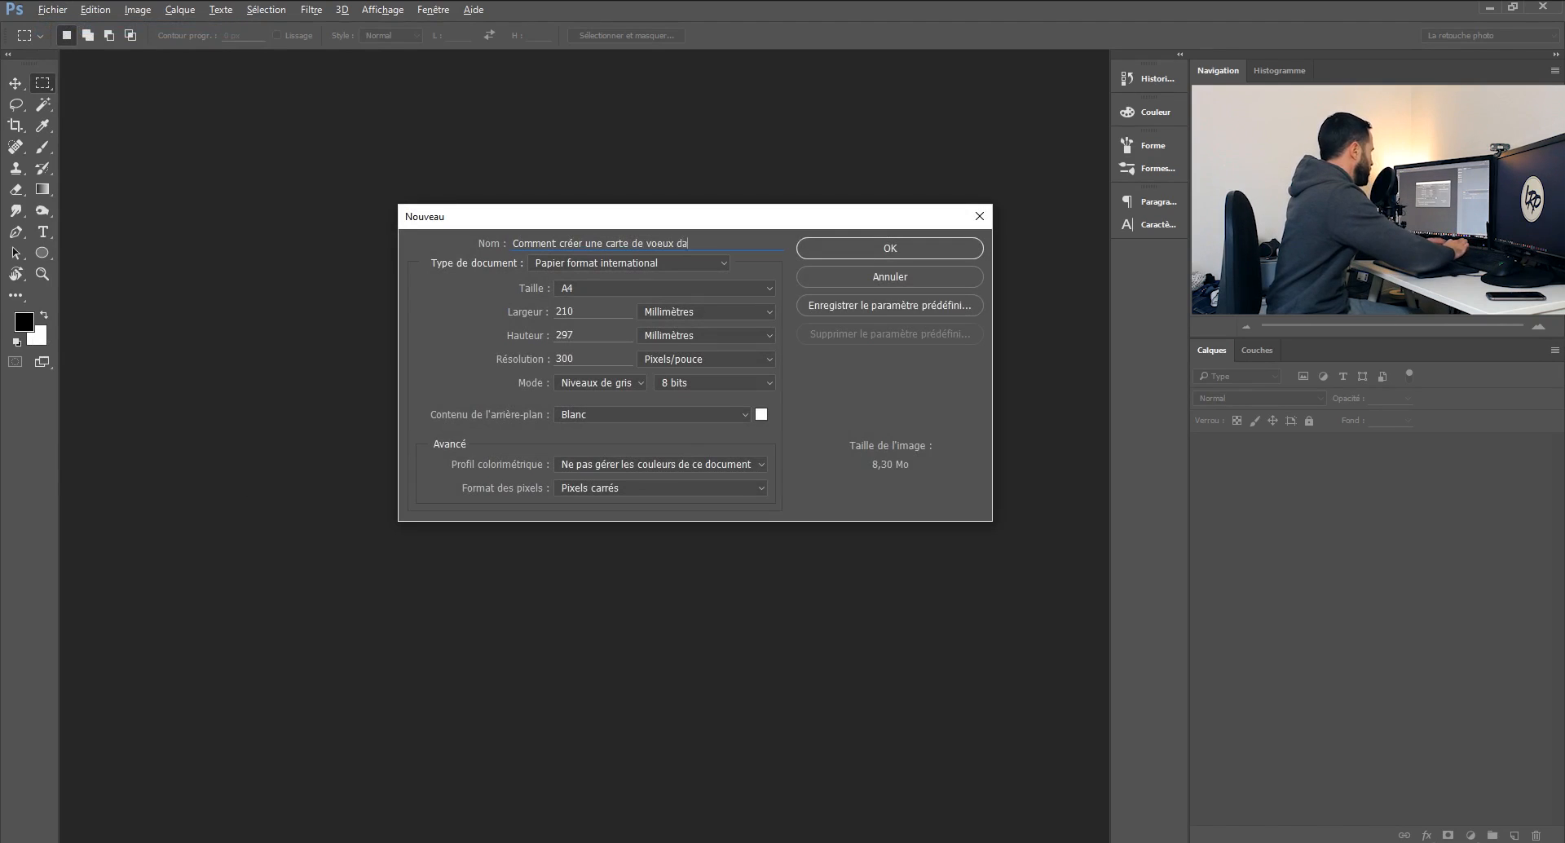
{"action": "type", "text": "op"}
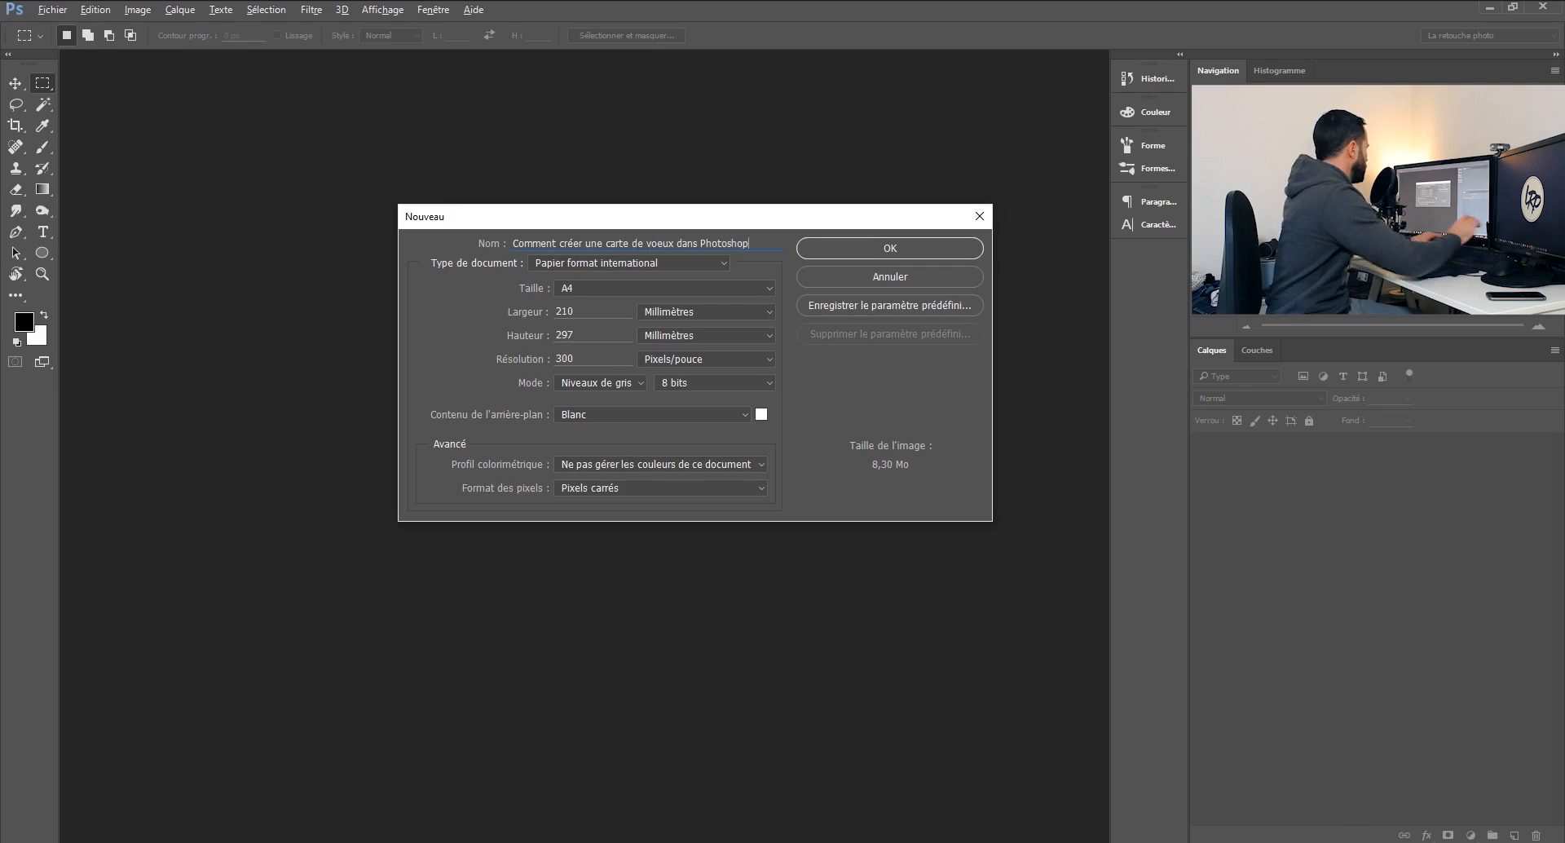
{"action": "left_click", "coordinate": [583, 289]}
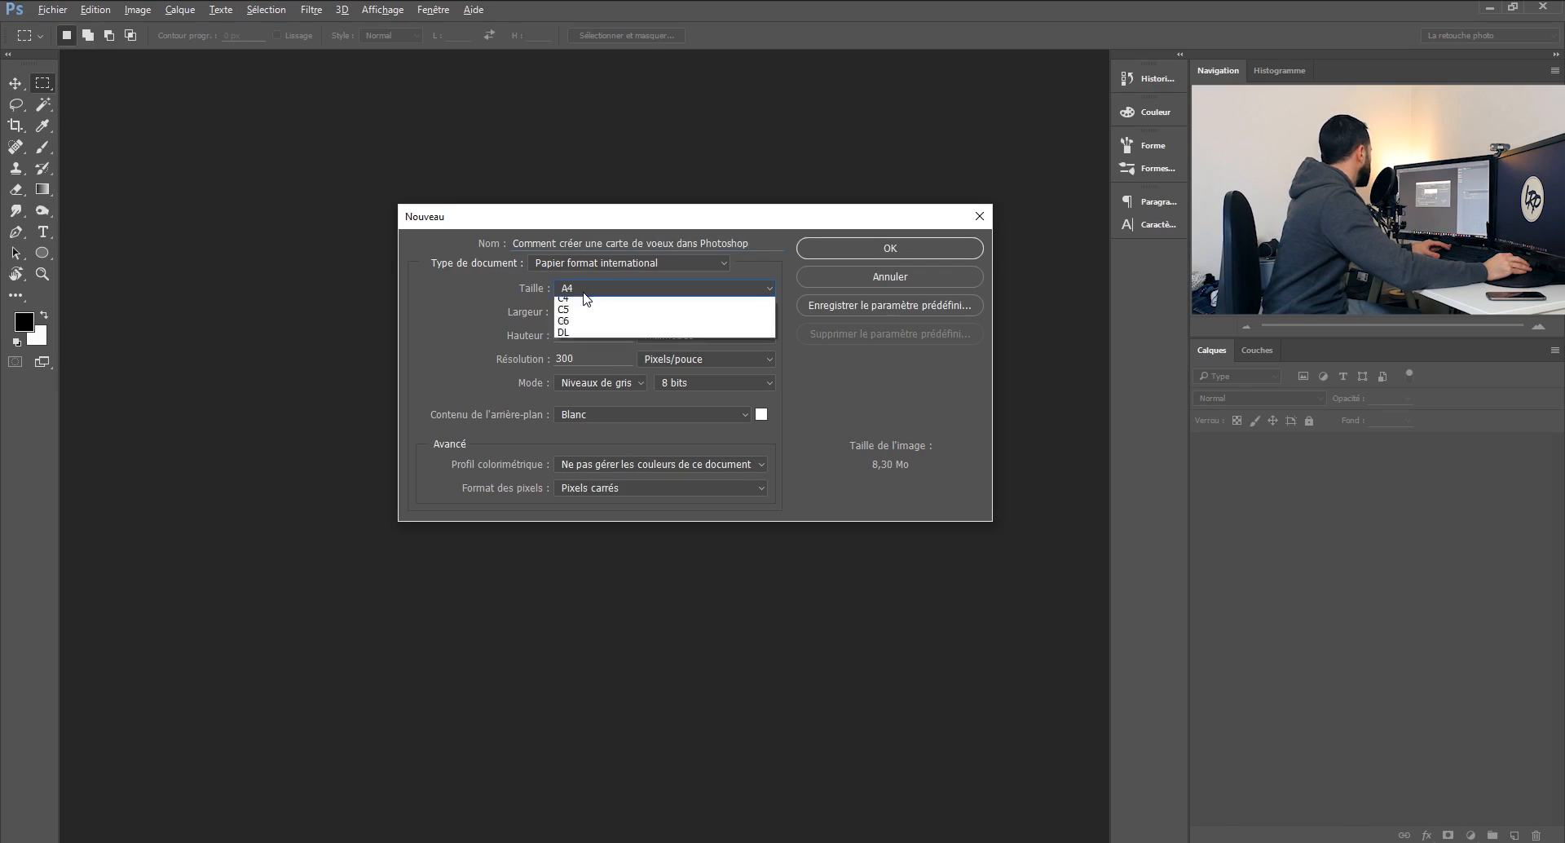
{"action": "left_click", "coordinate": [453, 331]}
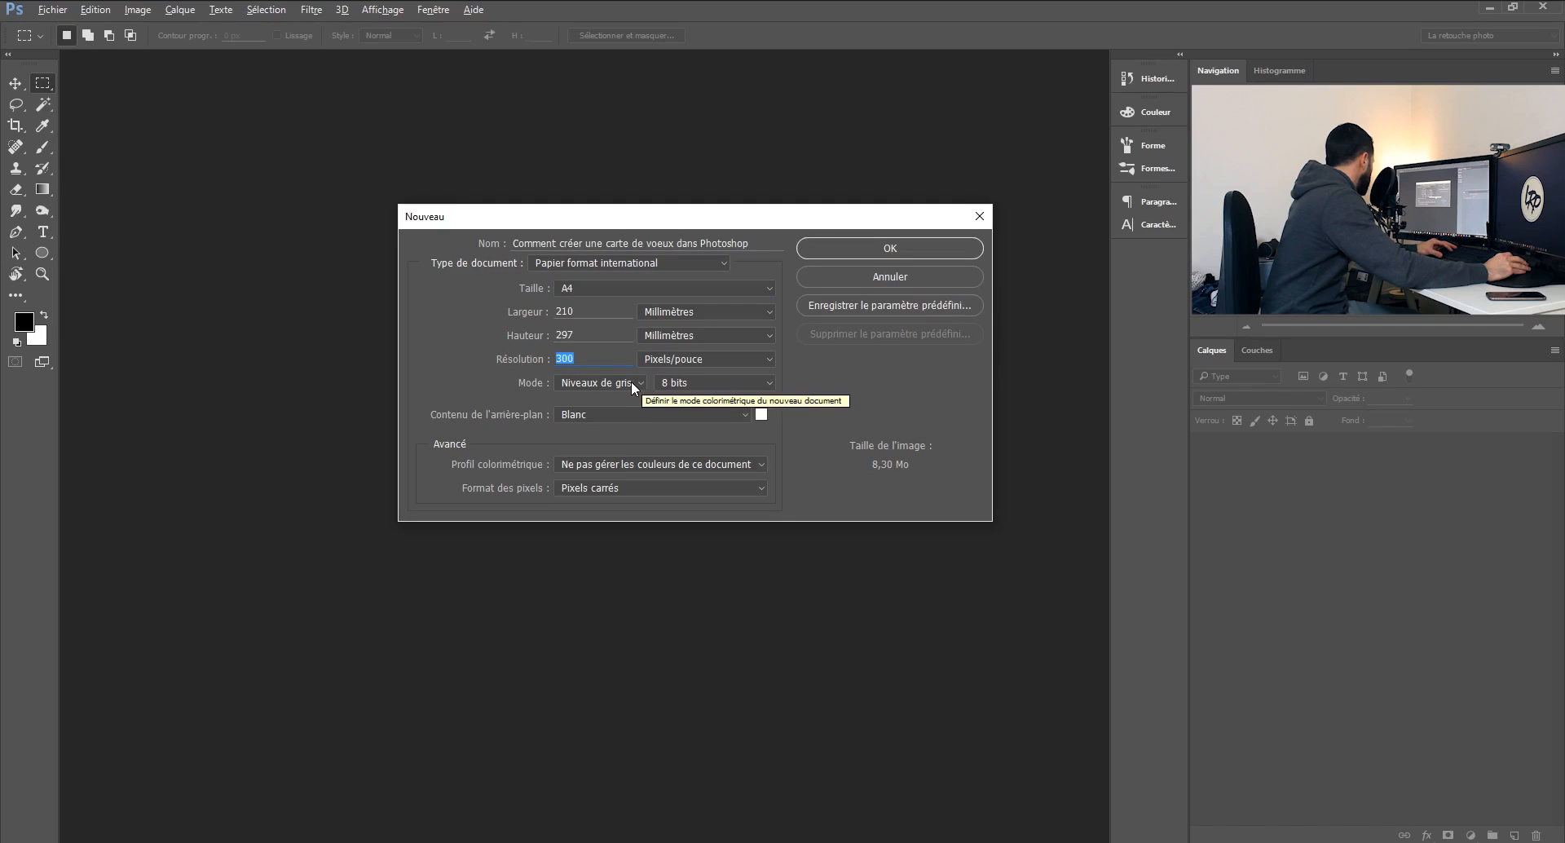
{"action": "left_click", "coordinate": [633, 385]}
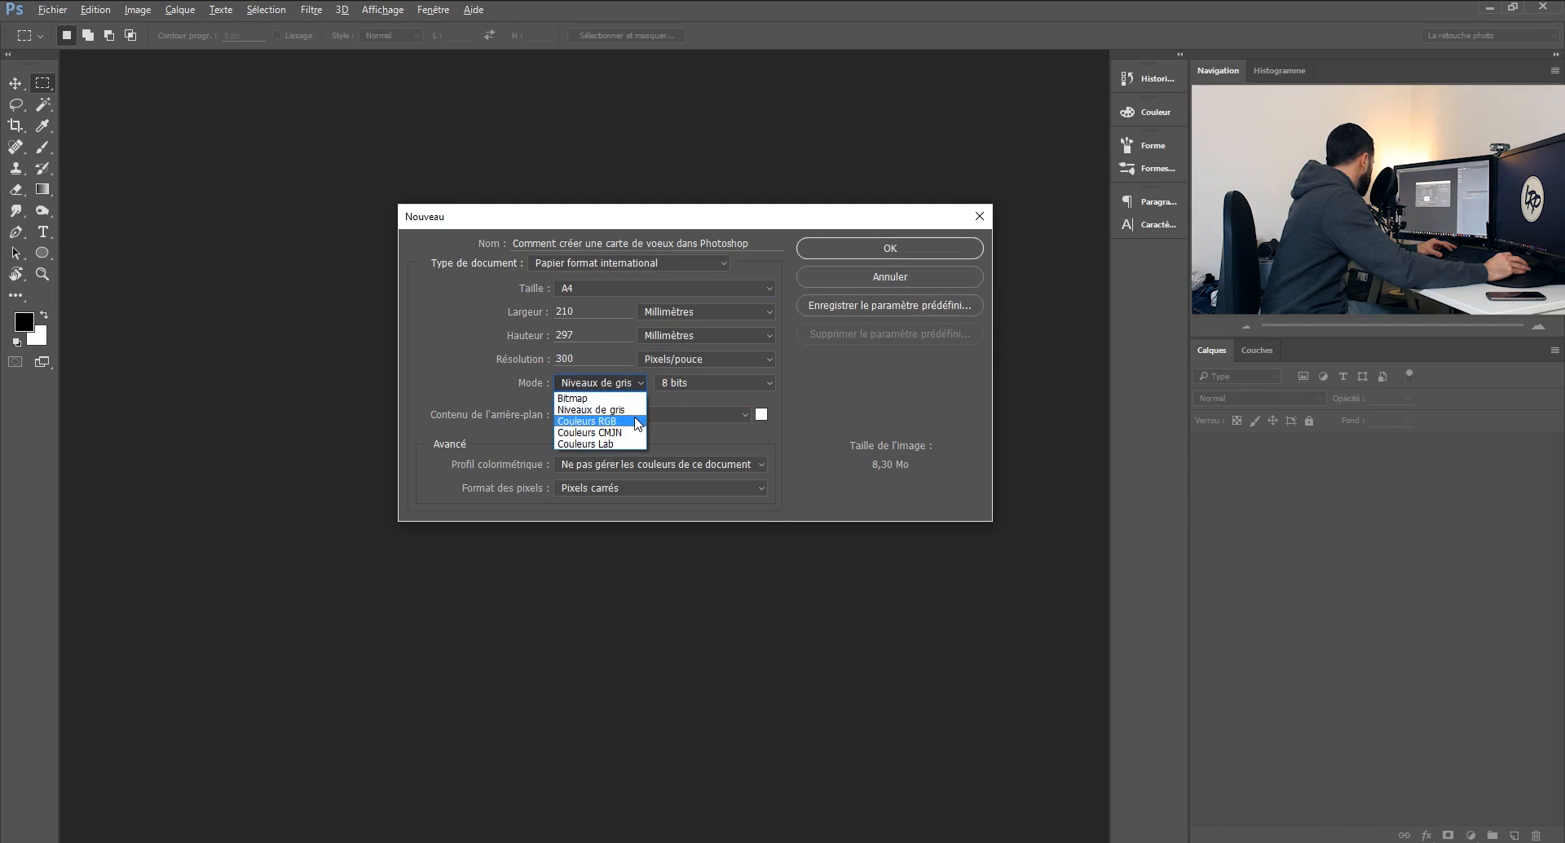
{"action": "left_click", "coordinate": [635, 420]}
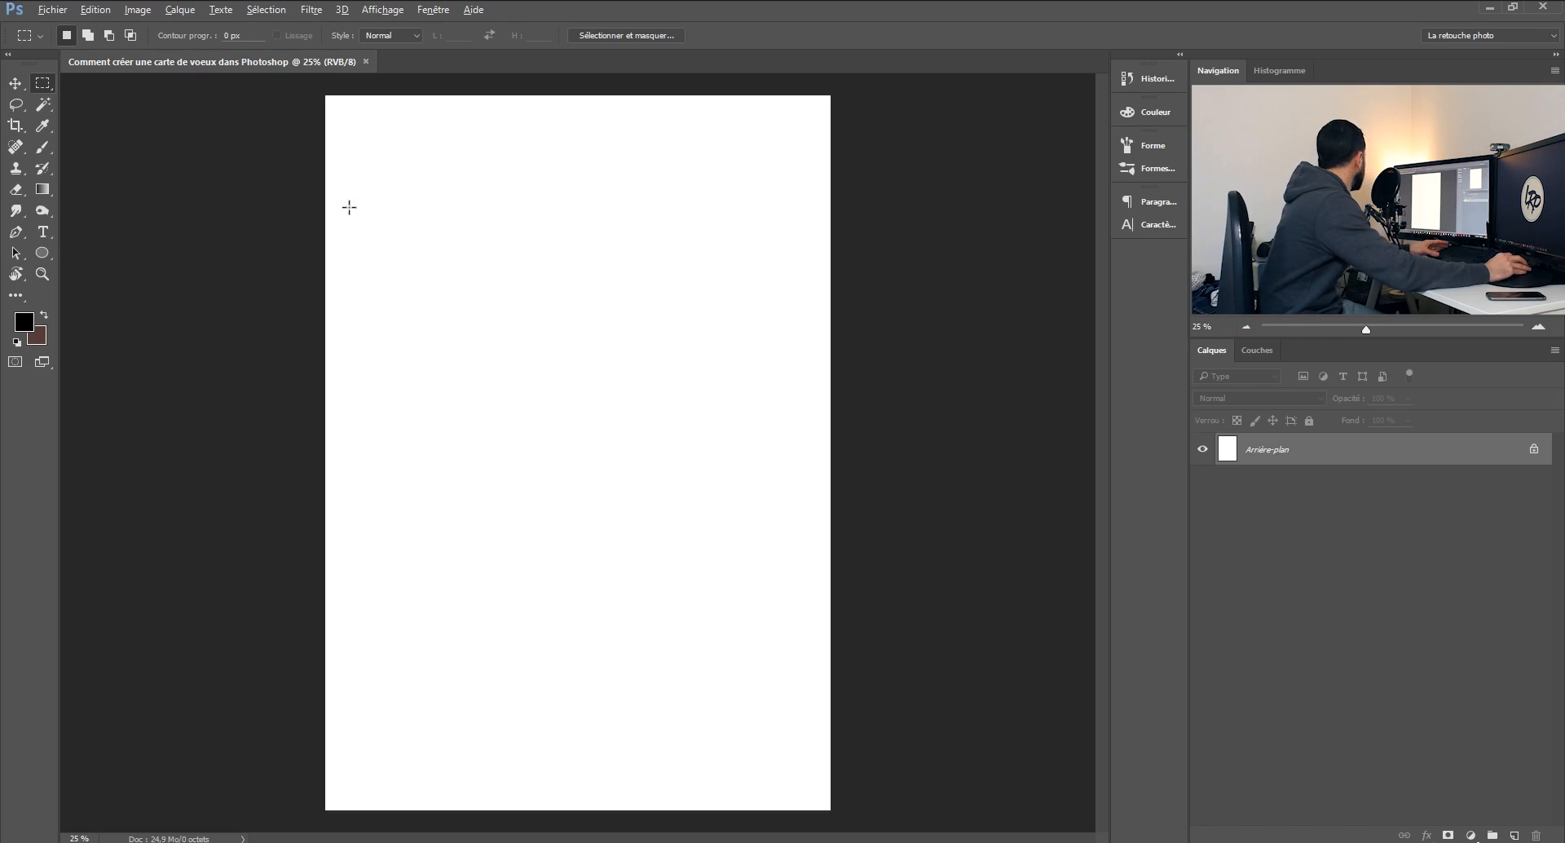
Rotate the image 90° clockwise to make the page landscape.
{"action": "left_click", "coordinate": [128, 14]}
{"action": "mouse_move", "coordinate": [310, 158]}
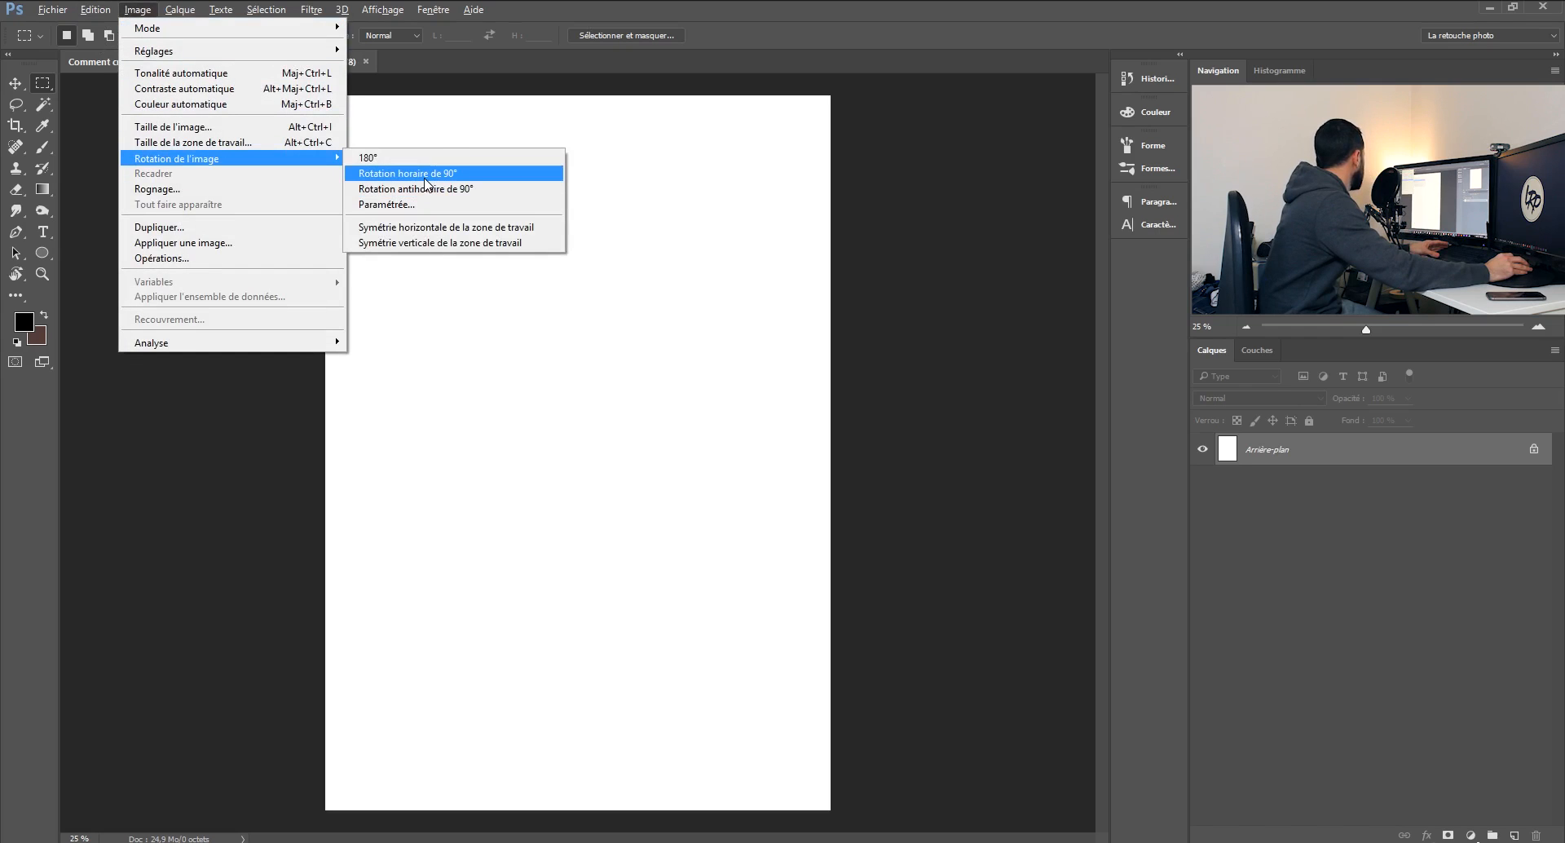
{"action": "left_click", "coordinate": [425, 181]}
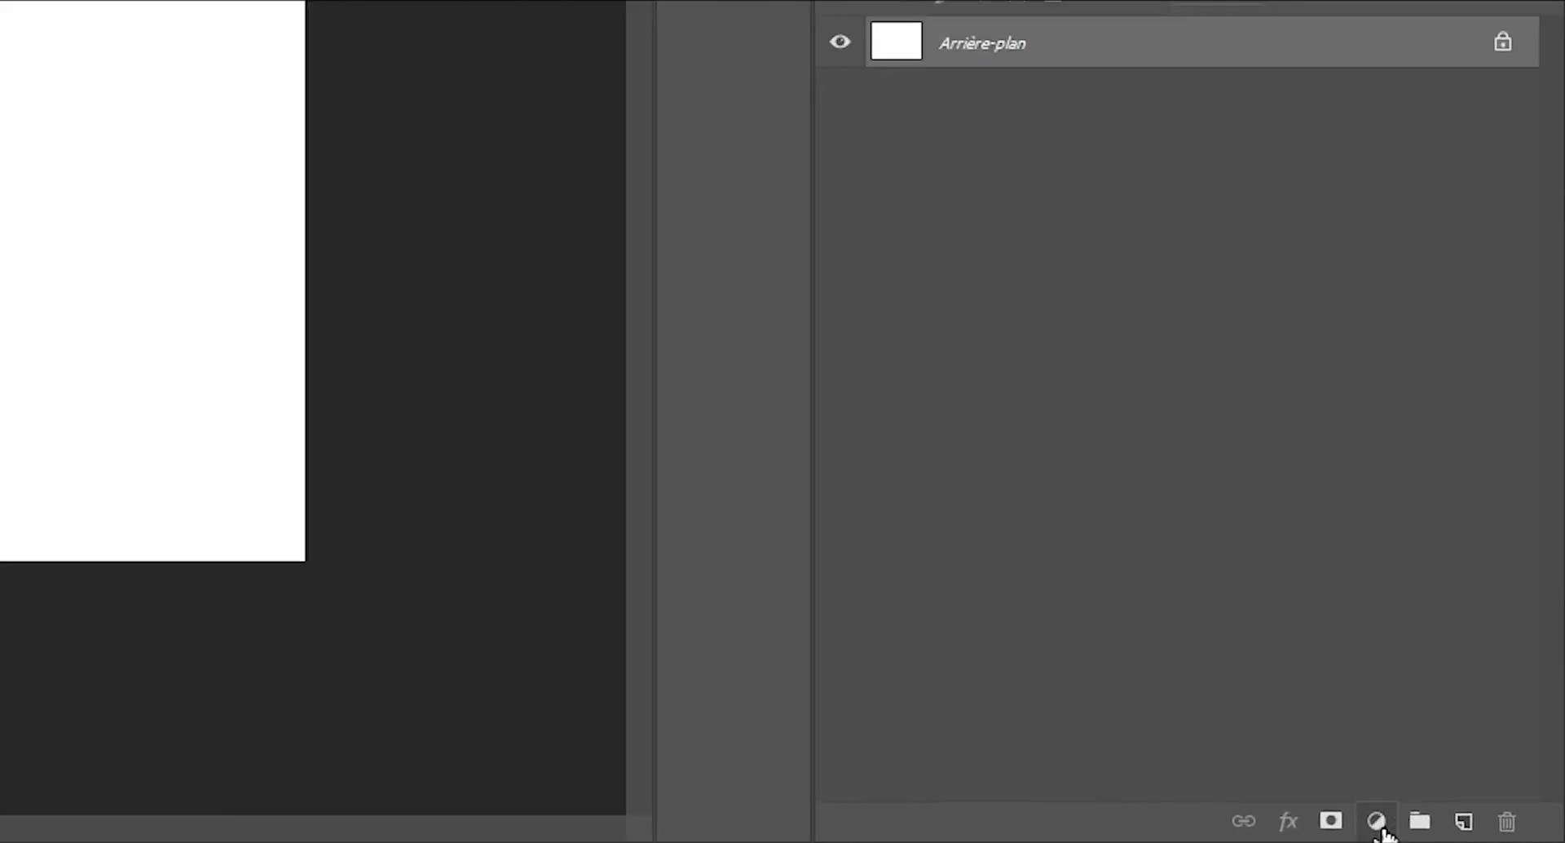
Add a solid colour fill layer (Couleur unie) with the RGB values 45, 95, 115.
{"action": "left_click", "coordinate": [1471, 836]}
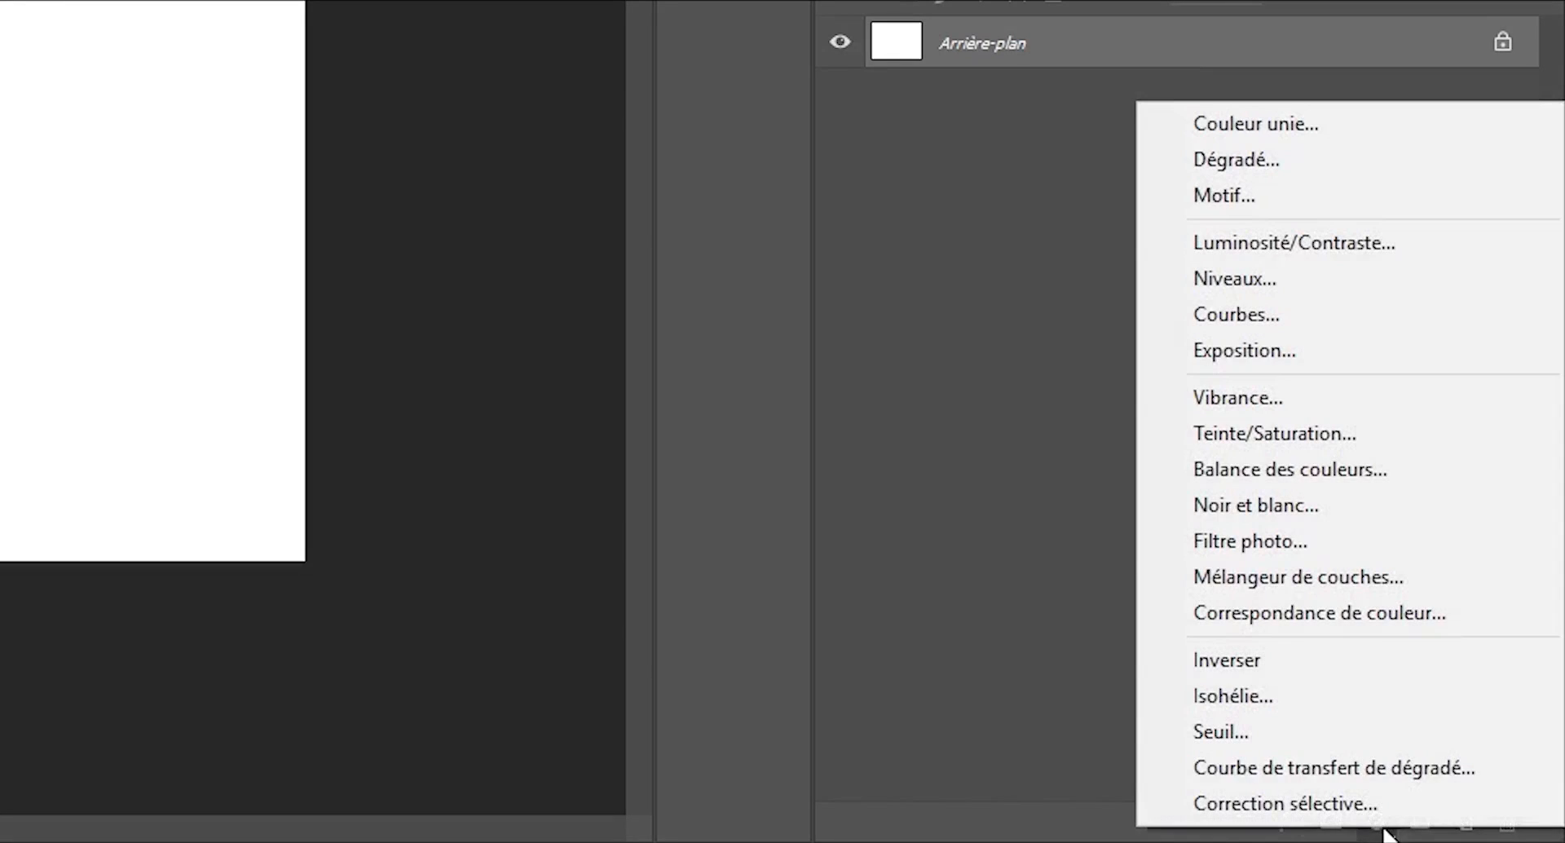
{"action": "left_click", "coordinate": [1345, 126]}
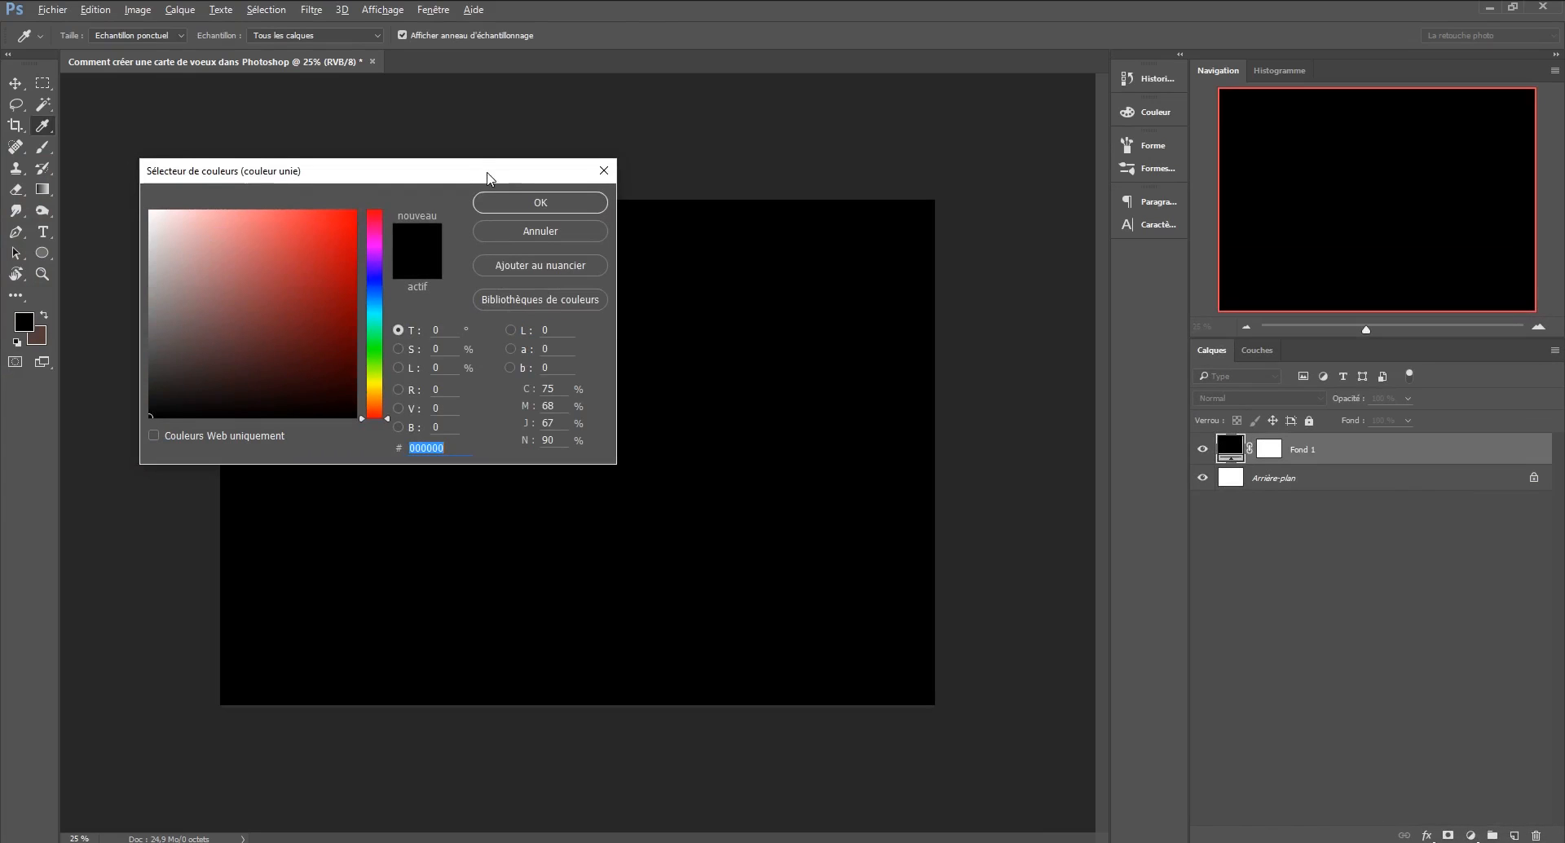
{"action": "left_click_drag", "start_coordinate": [487, 177], "coordinate": [800, 287]}
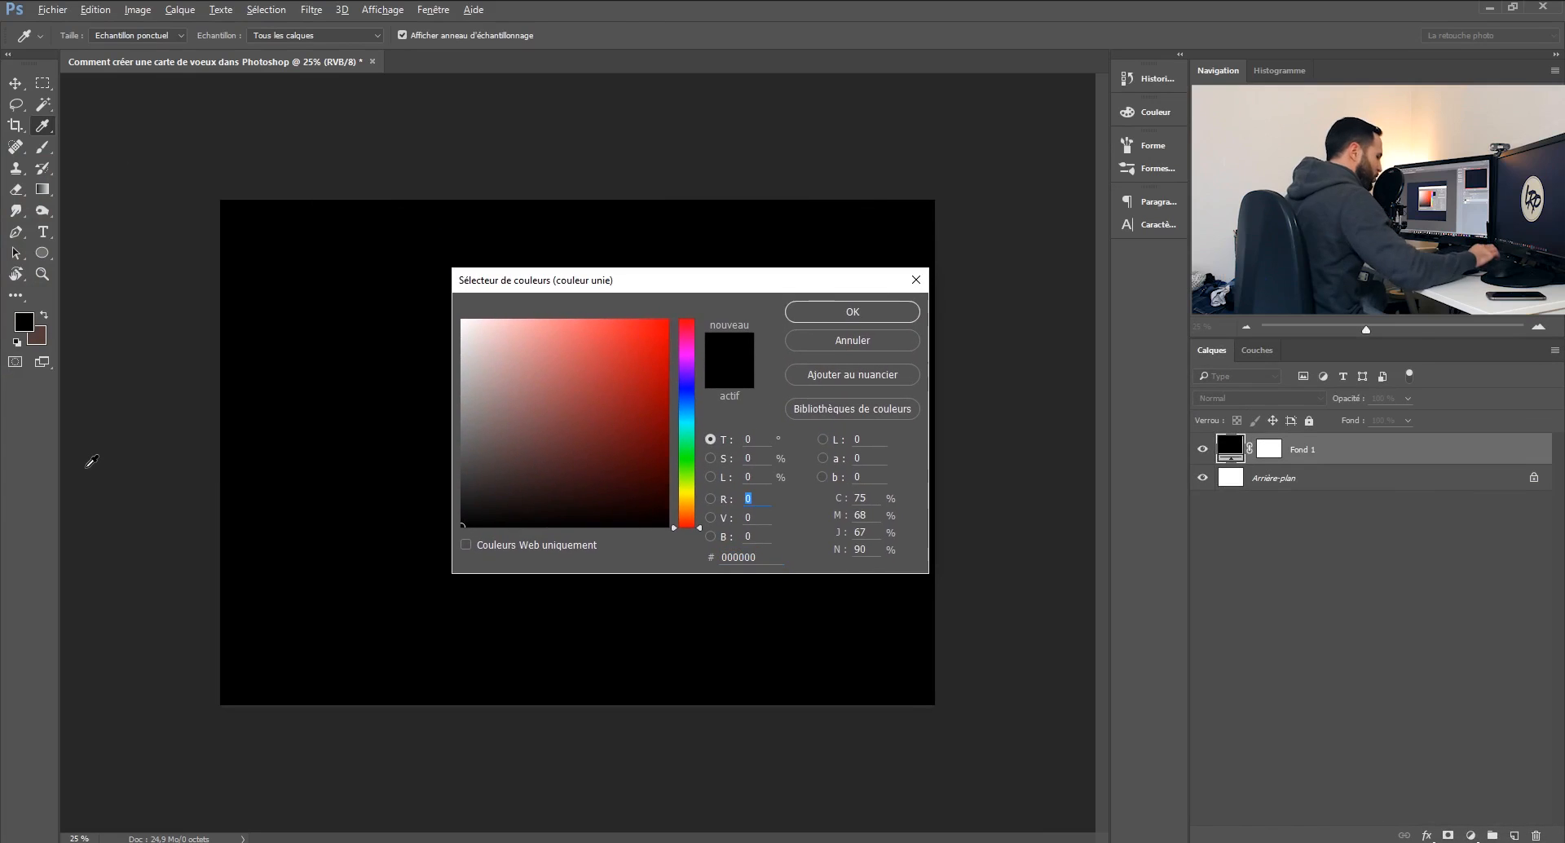
{"action": "type", "text": "45"}
{"action": "key", "text": "Tab"}
{"action": "type", "text": "95"}
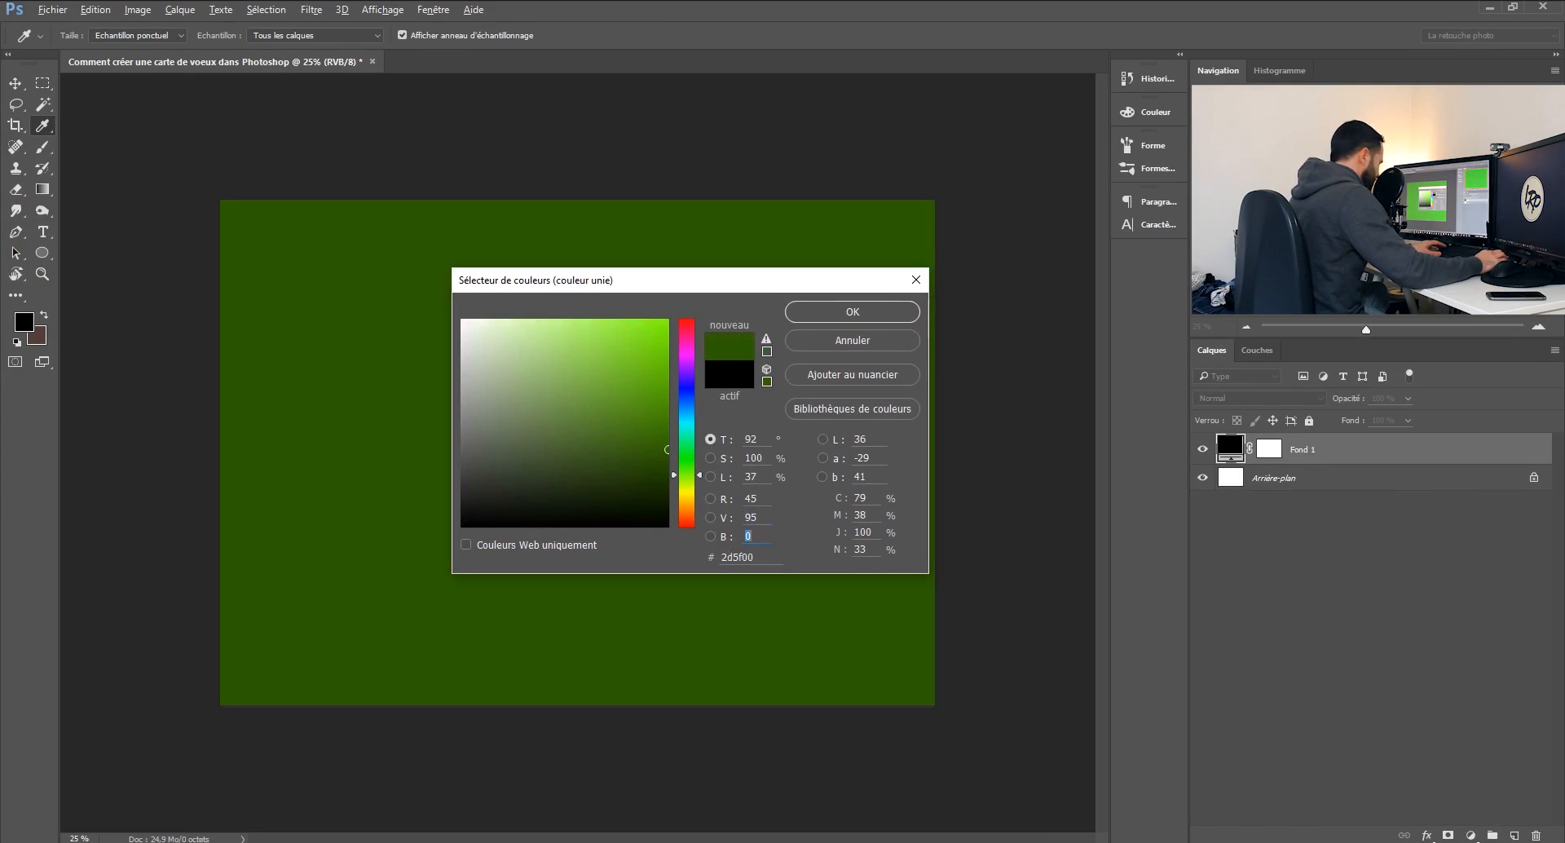
{"action": "type", "text": "115"}
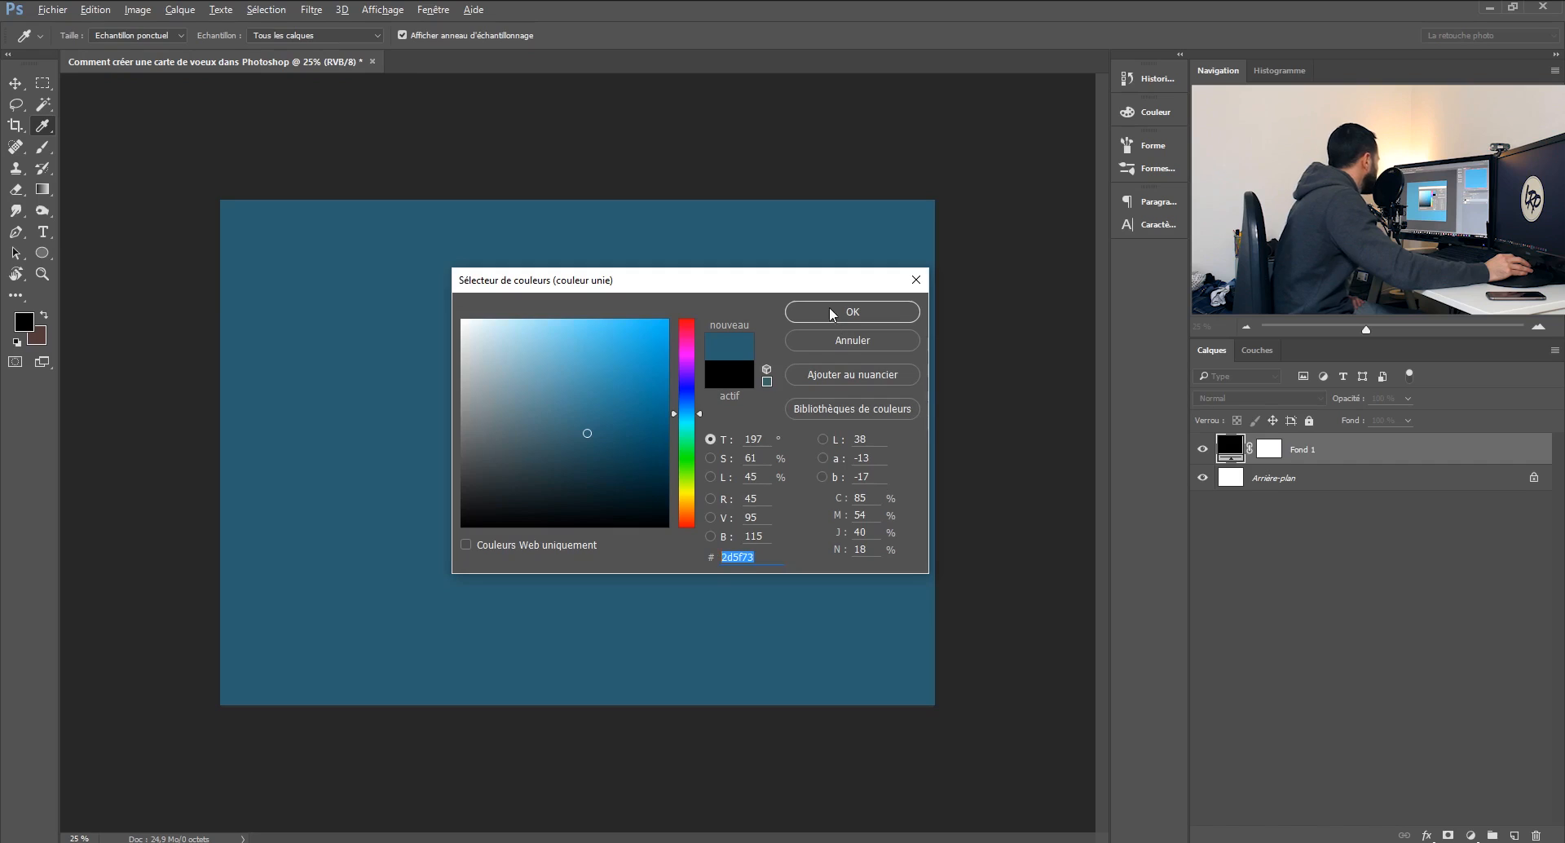
{"action": "left_click", "coordinate": [830, 310]}
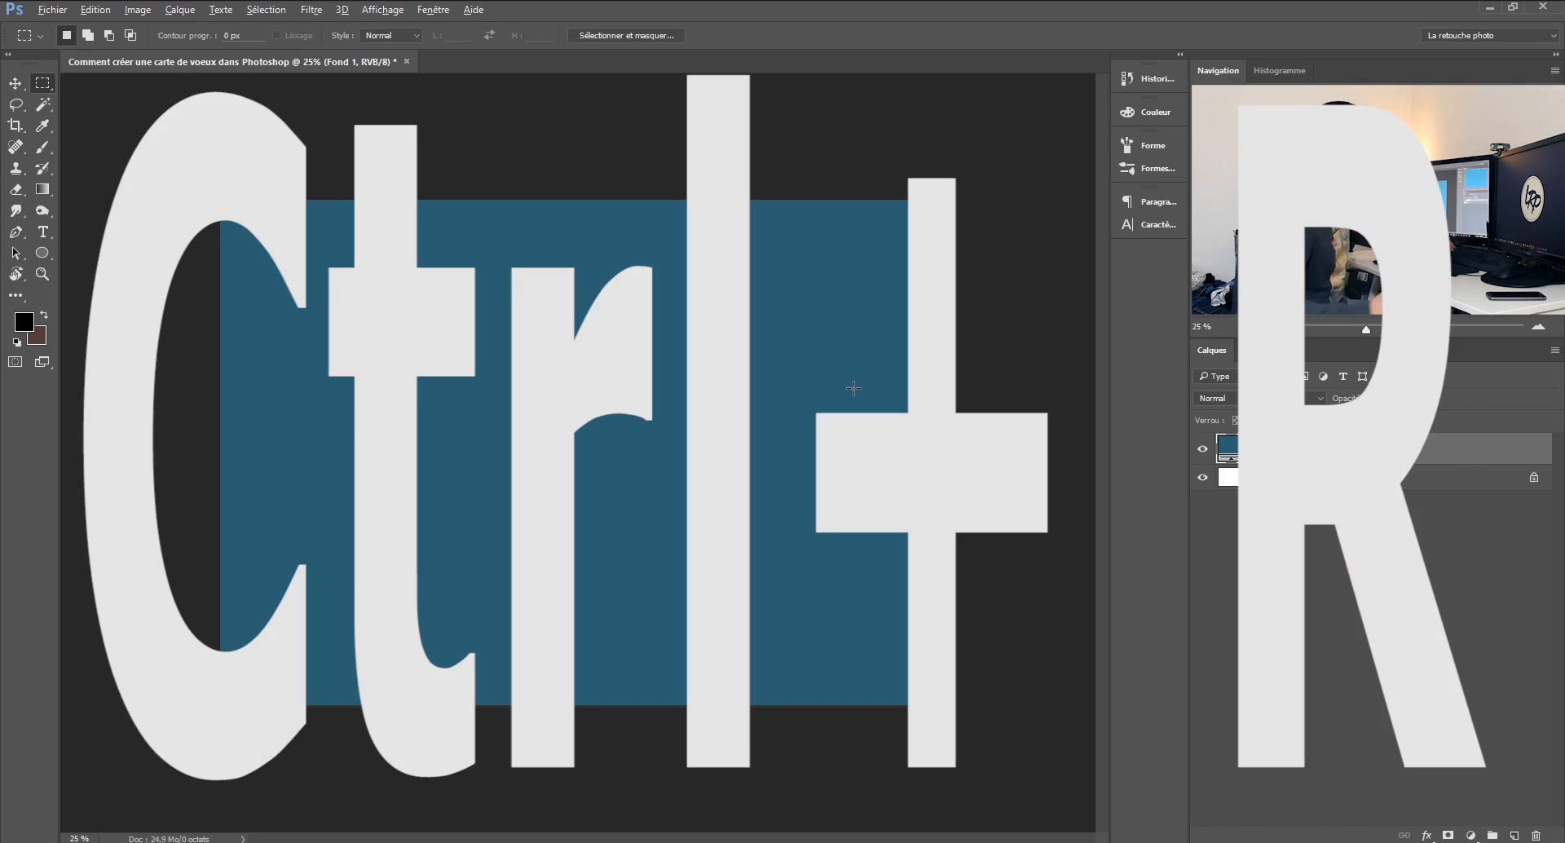
Show the rulers and place two vertical and two horizontal guides 2 cm inside each edge of the page.
{"action": "key", "text": "v"}
{"action": "key", "text": "ctrl+r"}
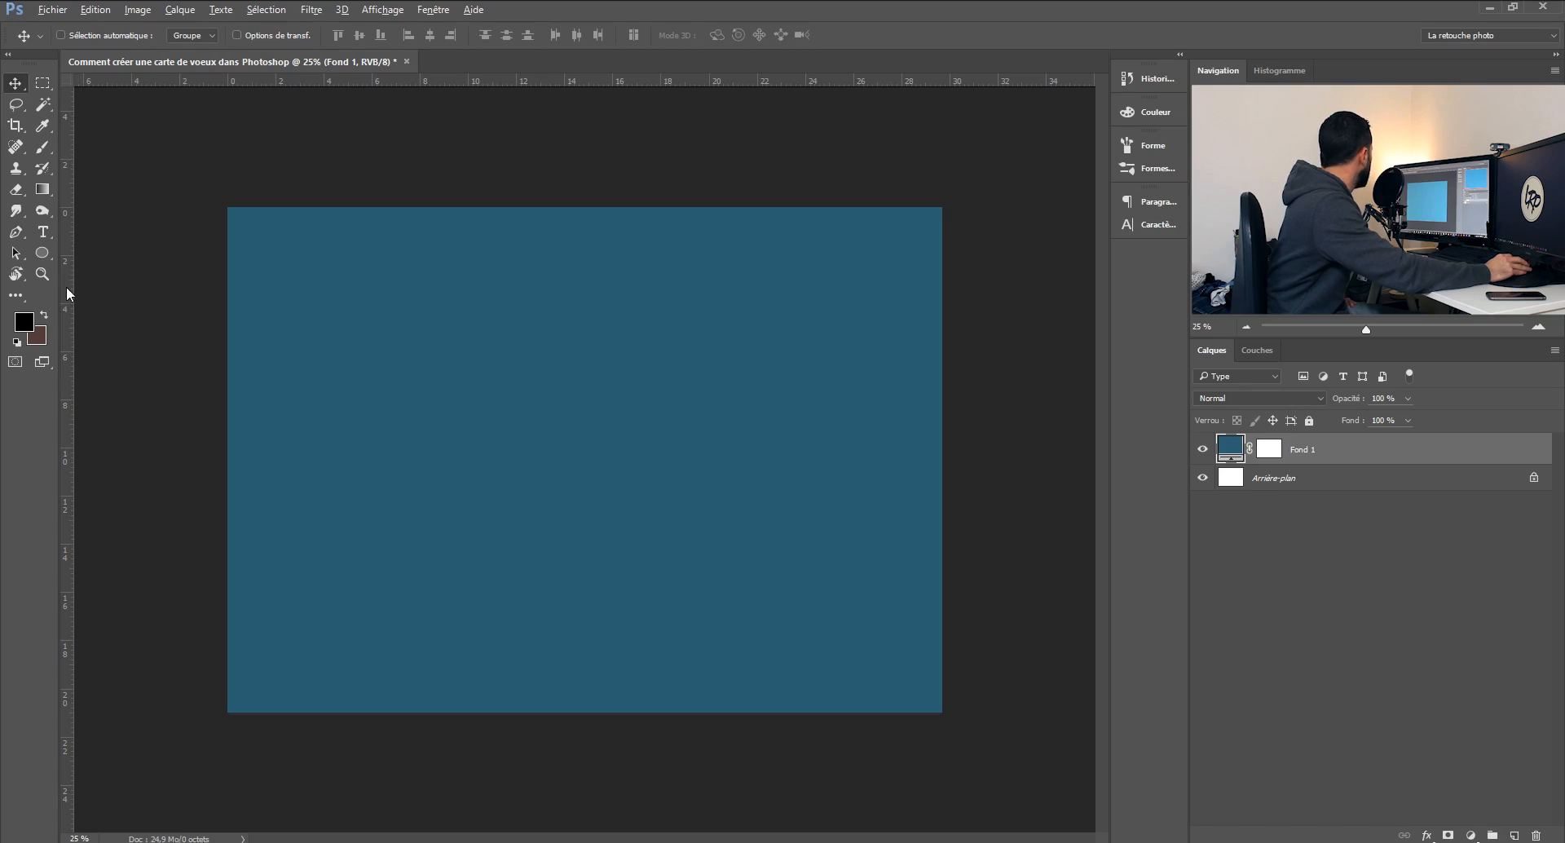
{"action": "left_click_drag", "start_coordinate": [68, 288], "coordinate": [277, 333]}
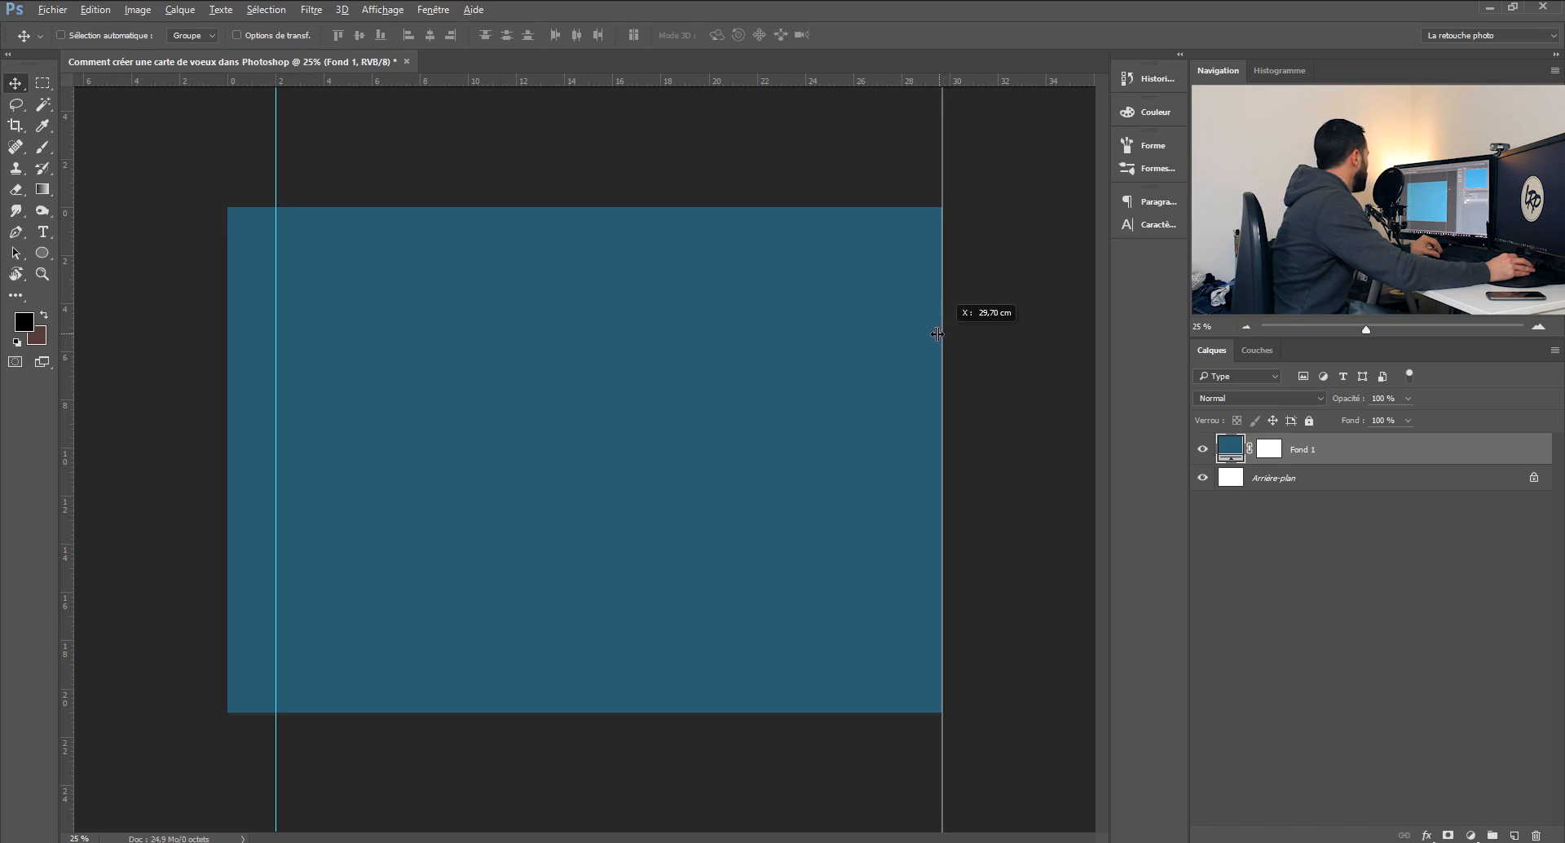
{"action": "left_click_drag", "start_coordinate": [938, 334], "coordinate": [894, 336]}
{"action": "left_click_drag", "start_coordinate": [758, 82], "coordinate": [830, 257]}
{"action": "left_click_drag", "start_coordinate": [592, 82], "coordinate": [605, 679]}
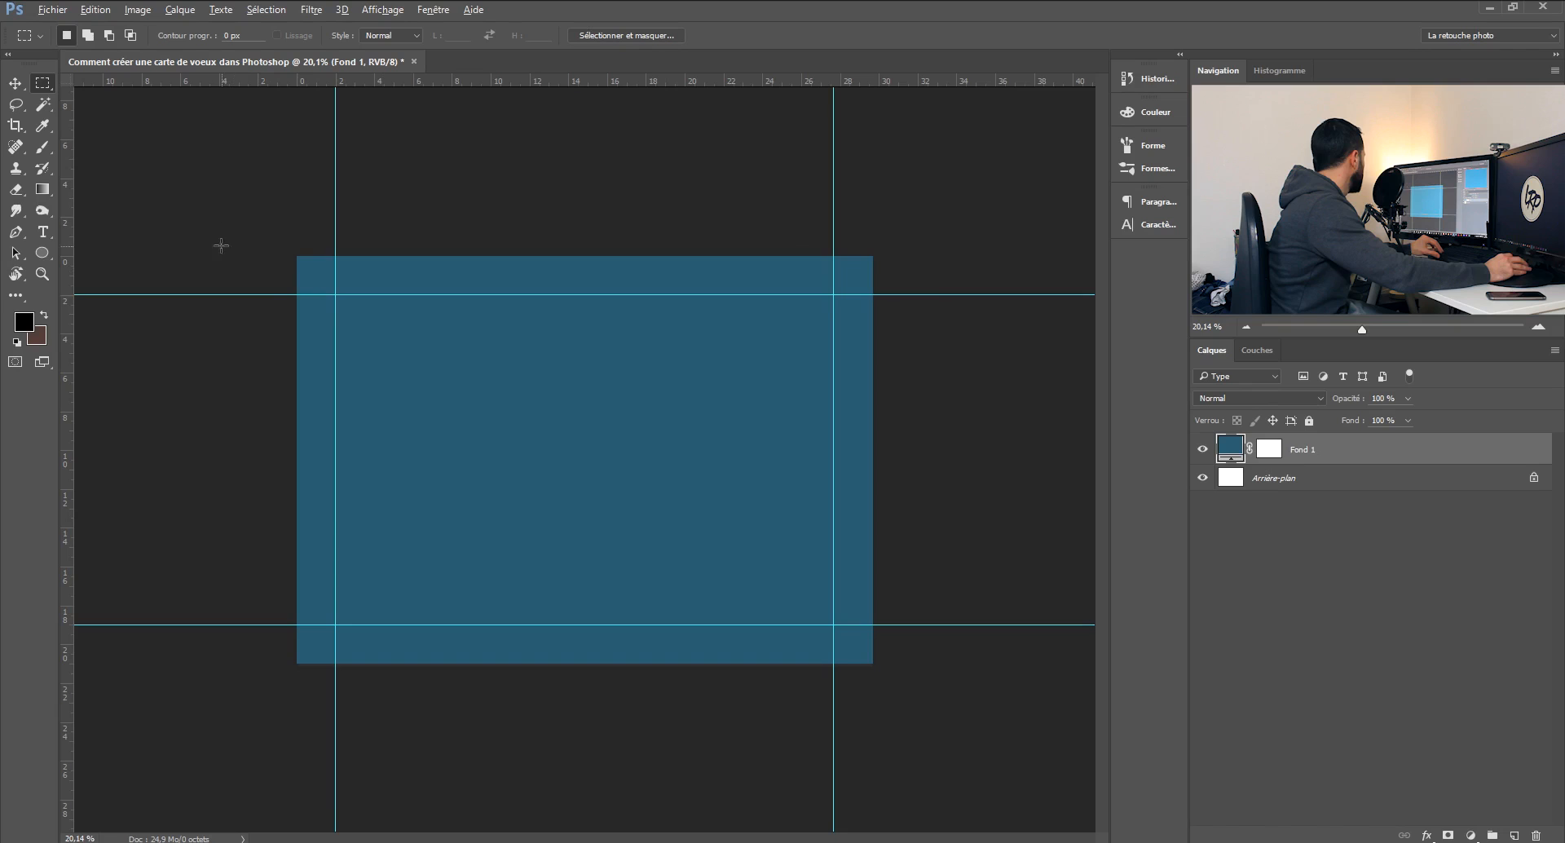
Select the 2 cm bands between the guides and all four page edges as one combined rectangular selection.
{"action": "left_click_drag", "start_coordinate": [297, 257], "coordinate": [874, 294]}
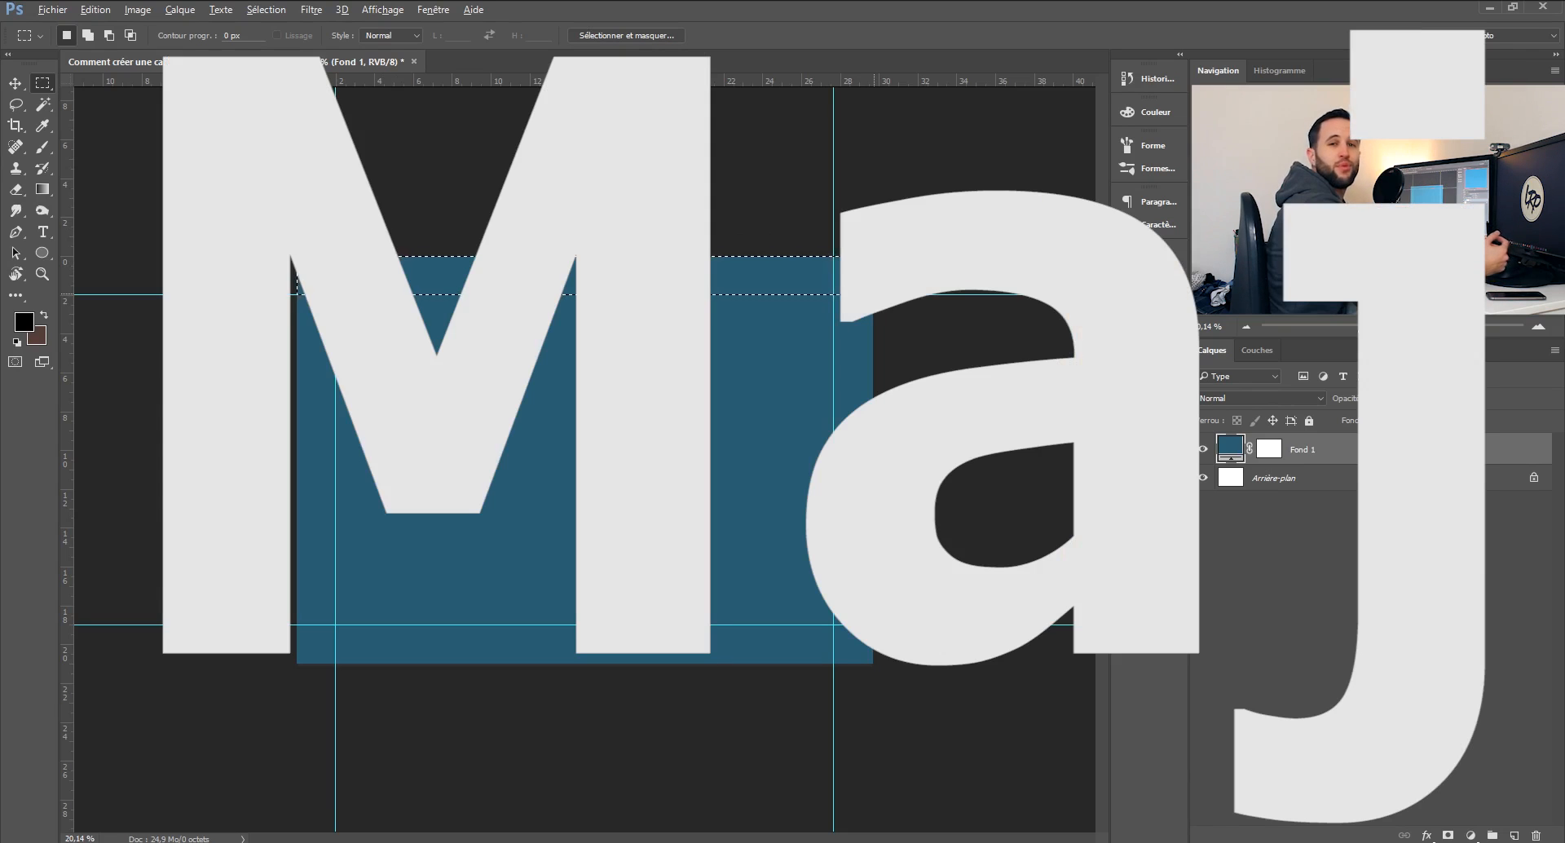
{"action": "key", "text": "shift"}
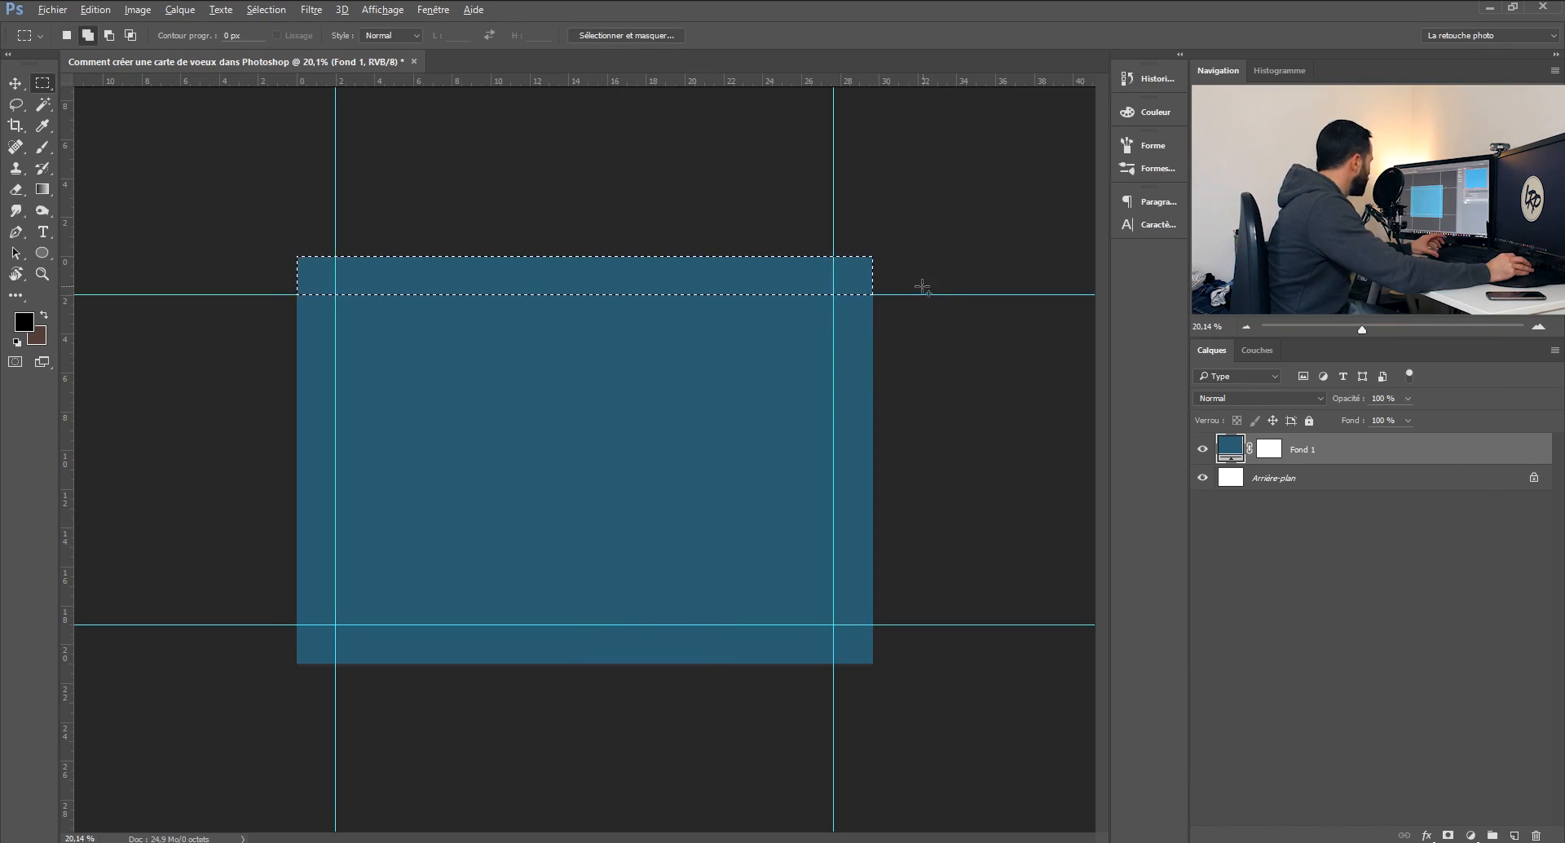
{"action": "left_click_drag", "start_coordinate": [866, 614], "coordinate": [690, 668]}
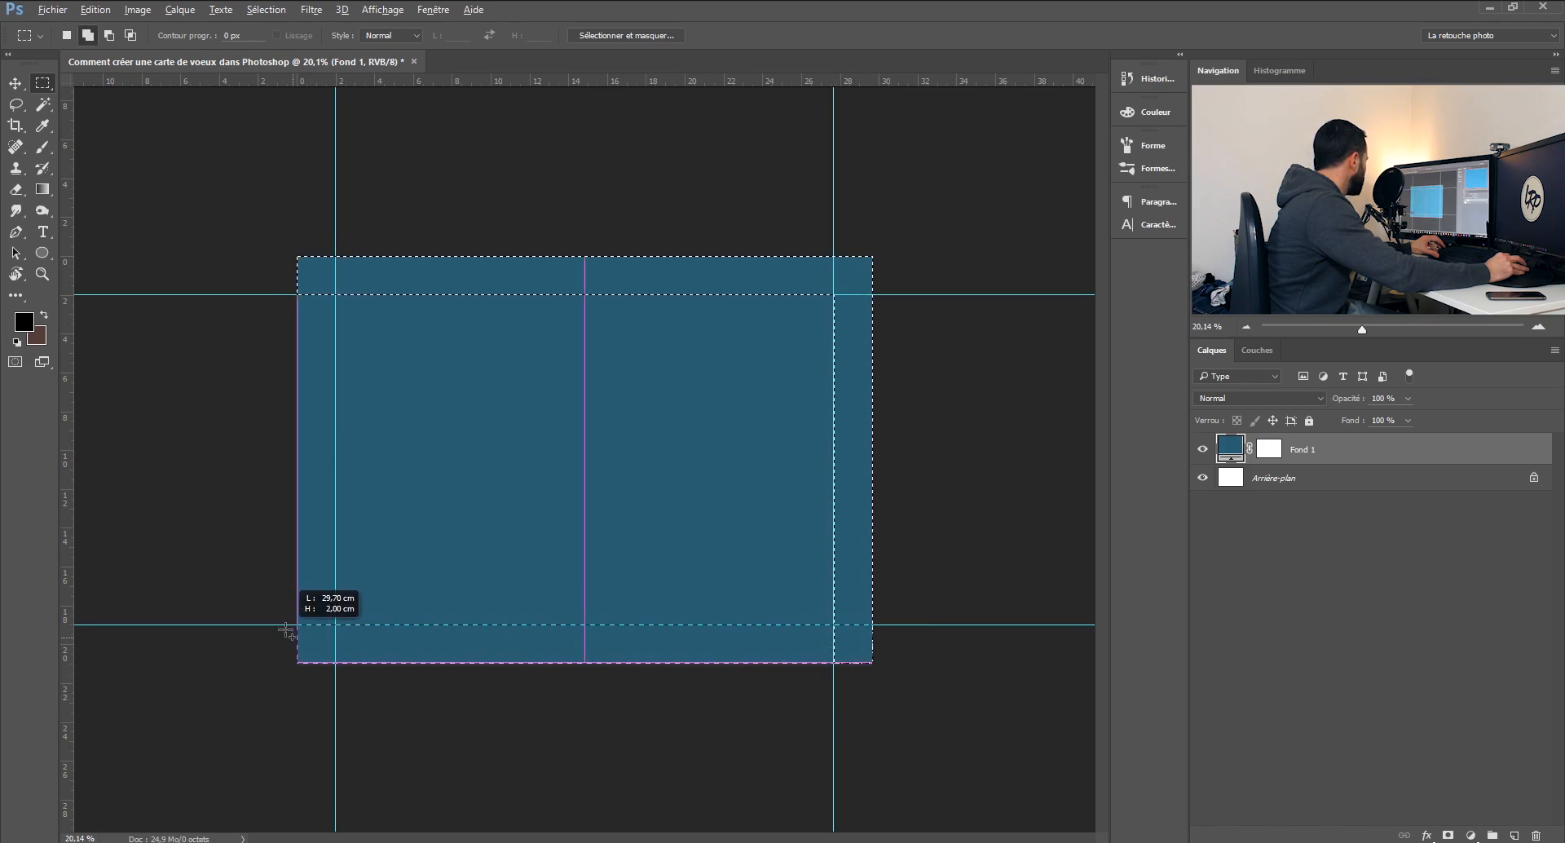
{"action": "left_click_drag", "start_coordinate": [299, 258], "coordinate": [306, 515]}
{"action": "left_click_drag", "start_coordinate": [331, 702], "coordinate": [331, 703]}
Fill the selected border on the blue fill layer's mask with the black foreground colour, and deselect.
{"action": "left_click", "coordinate": [1269, 448]}
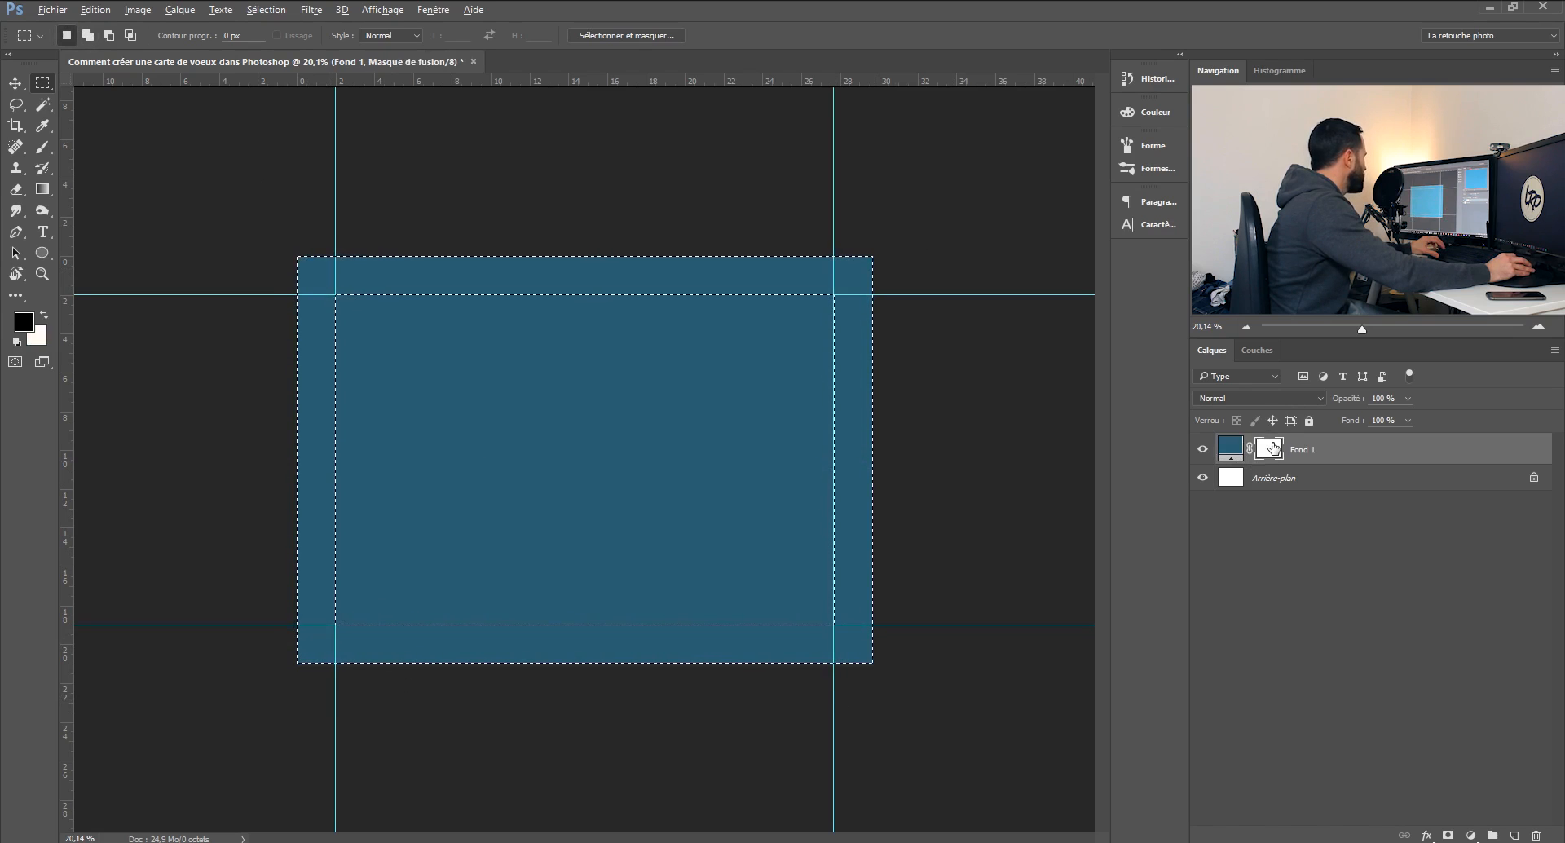
{"action": "left_click", "coordinate": [95, 9]}
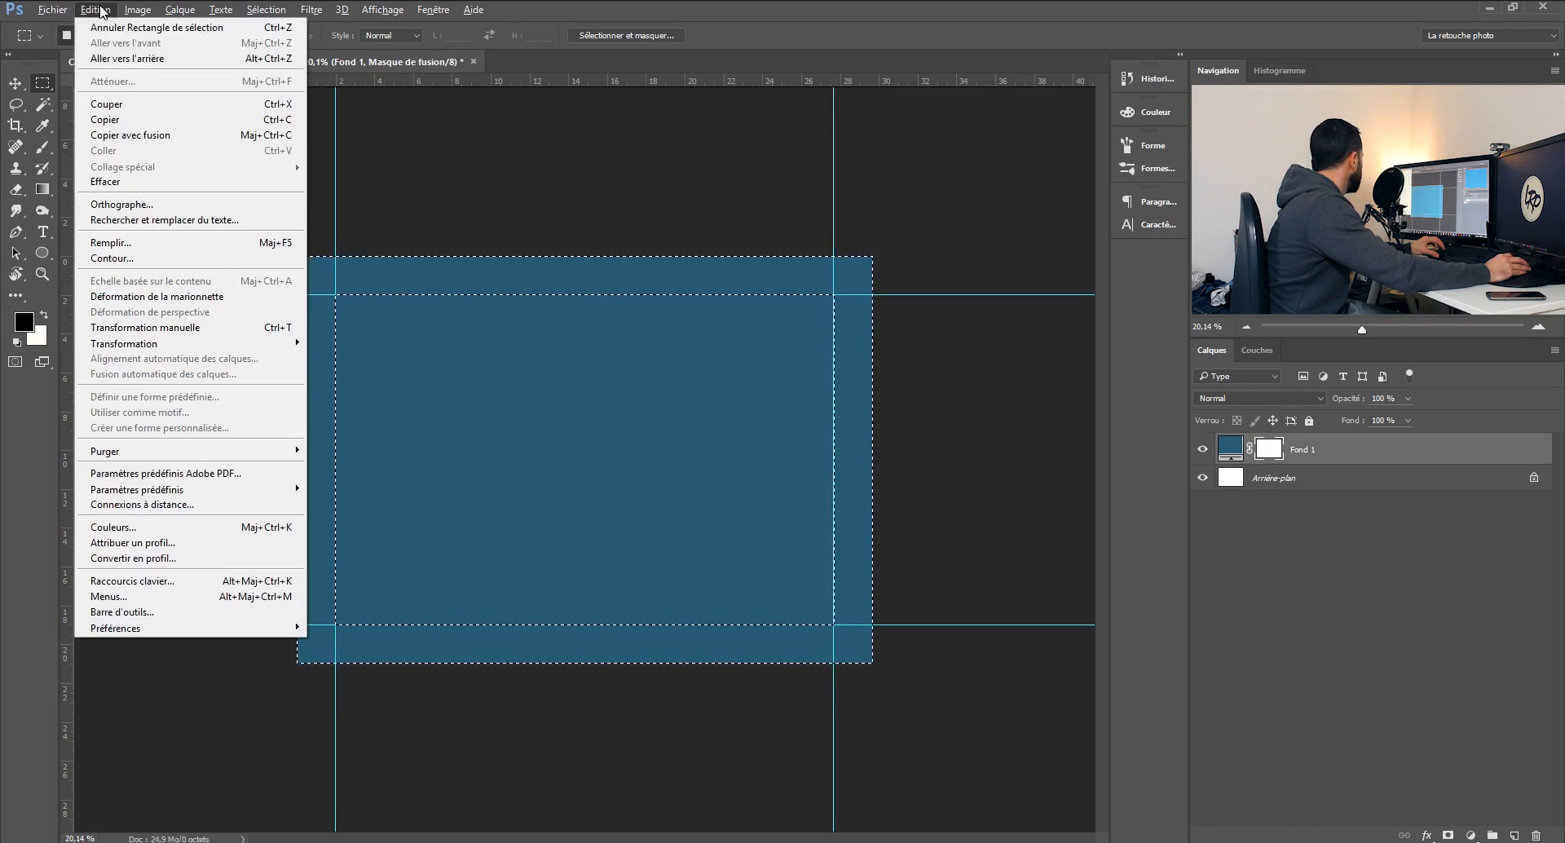
{"action": "left_click", "coordinate": [150, 243]}
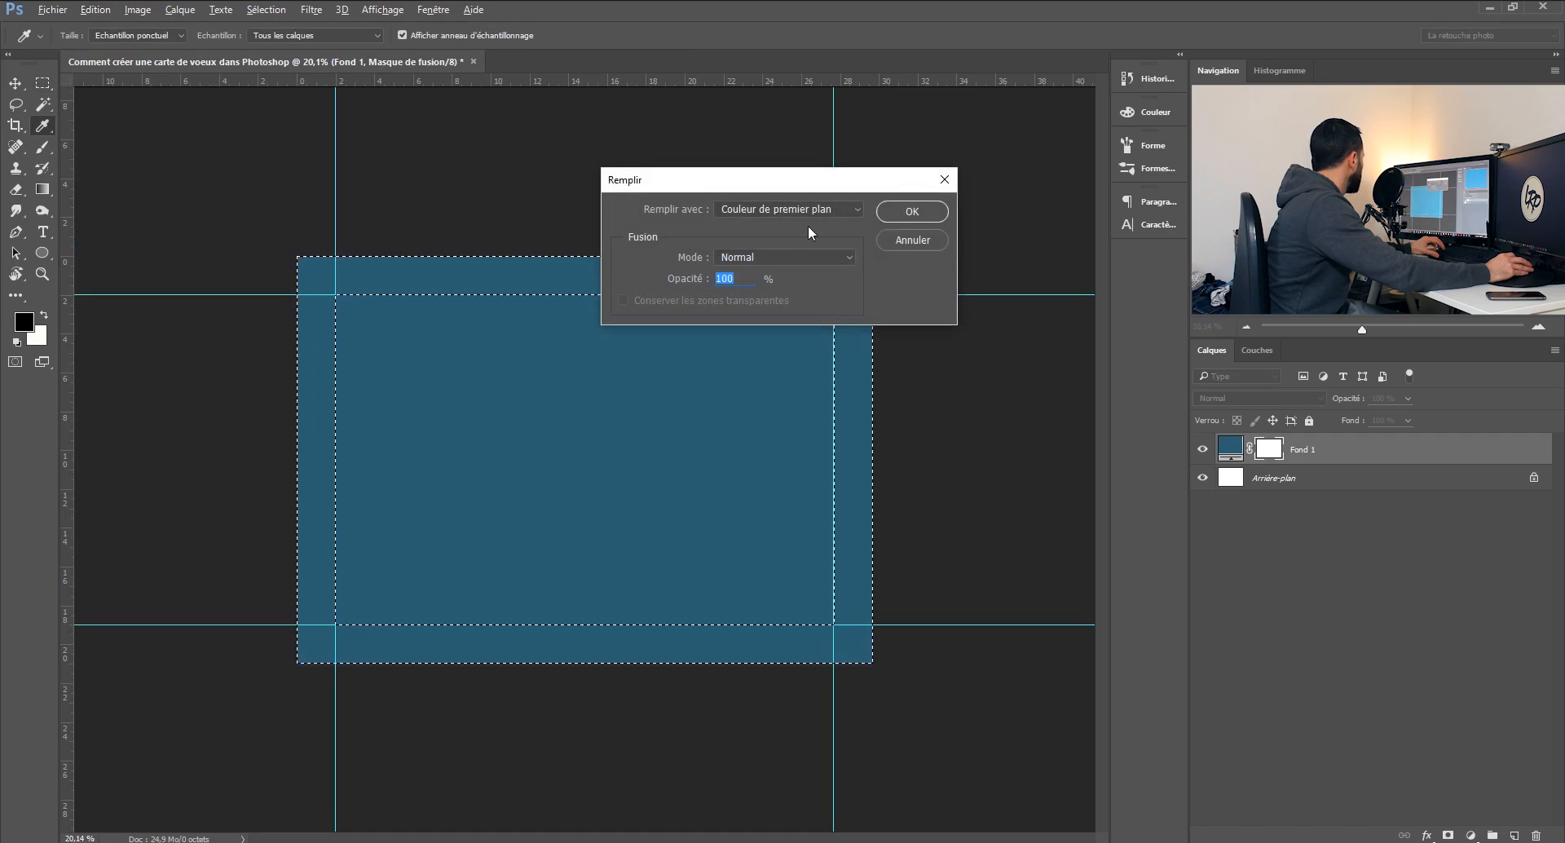
{"action": "left_click", "coordinate": [915, 213]}
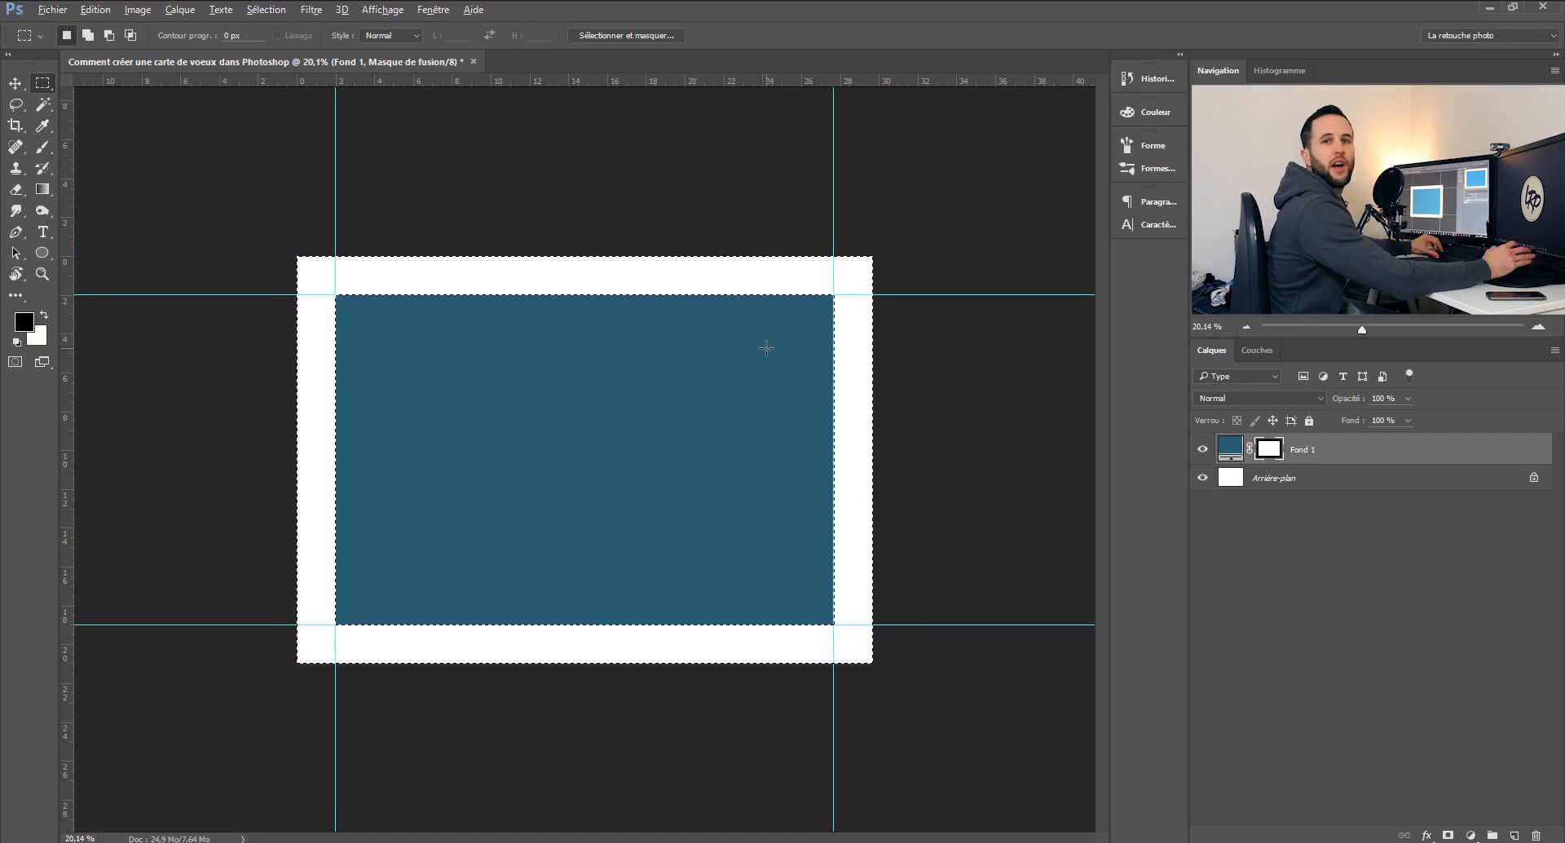
{"action": "key", "text": "ctrl+d"}
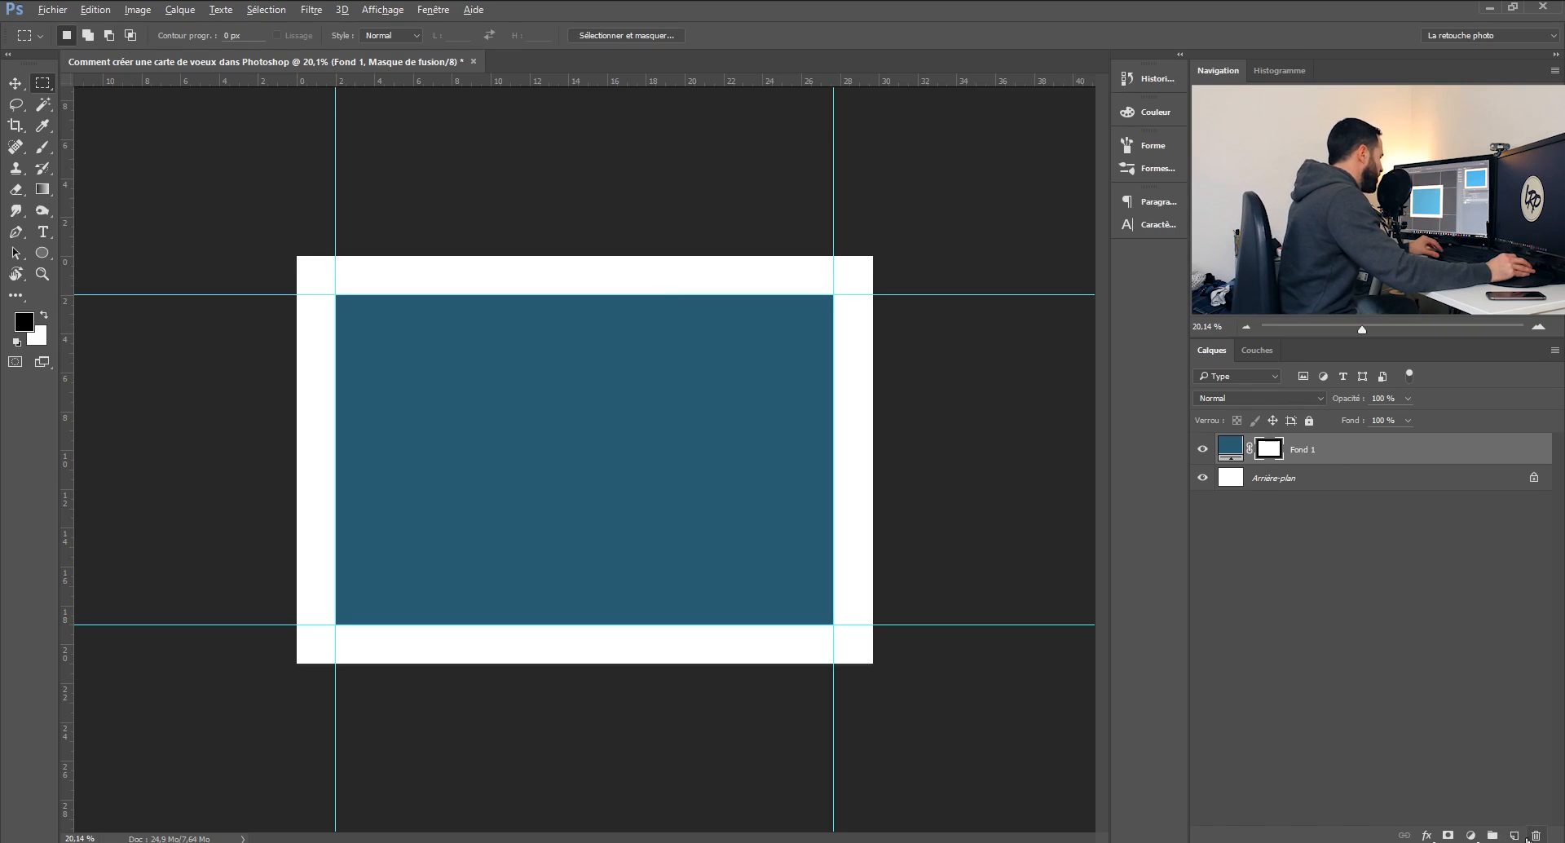
Add a new layer and select a full-height strip about 0.5 cm wide along the inside of the left guide.
{"action": "left_click", "coordinate": [1515, 836]}
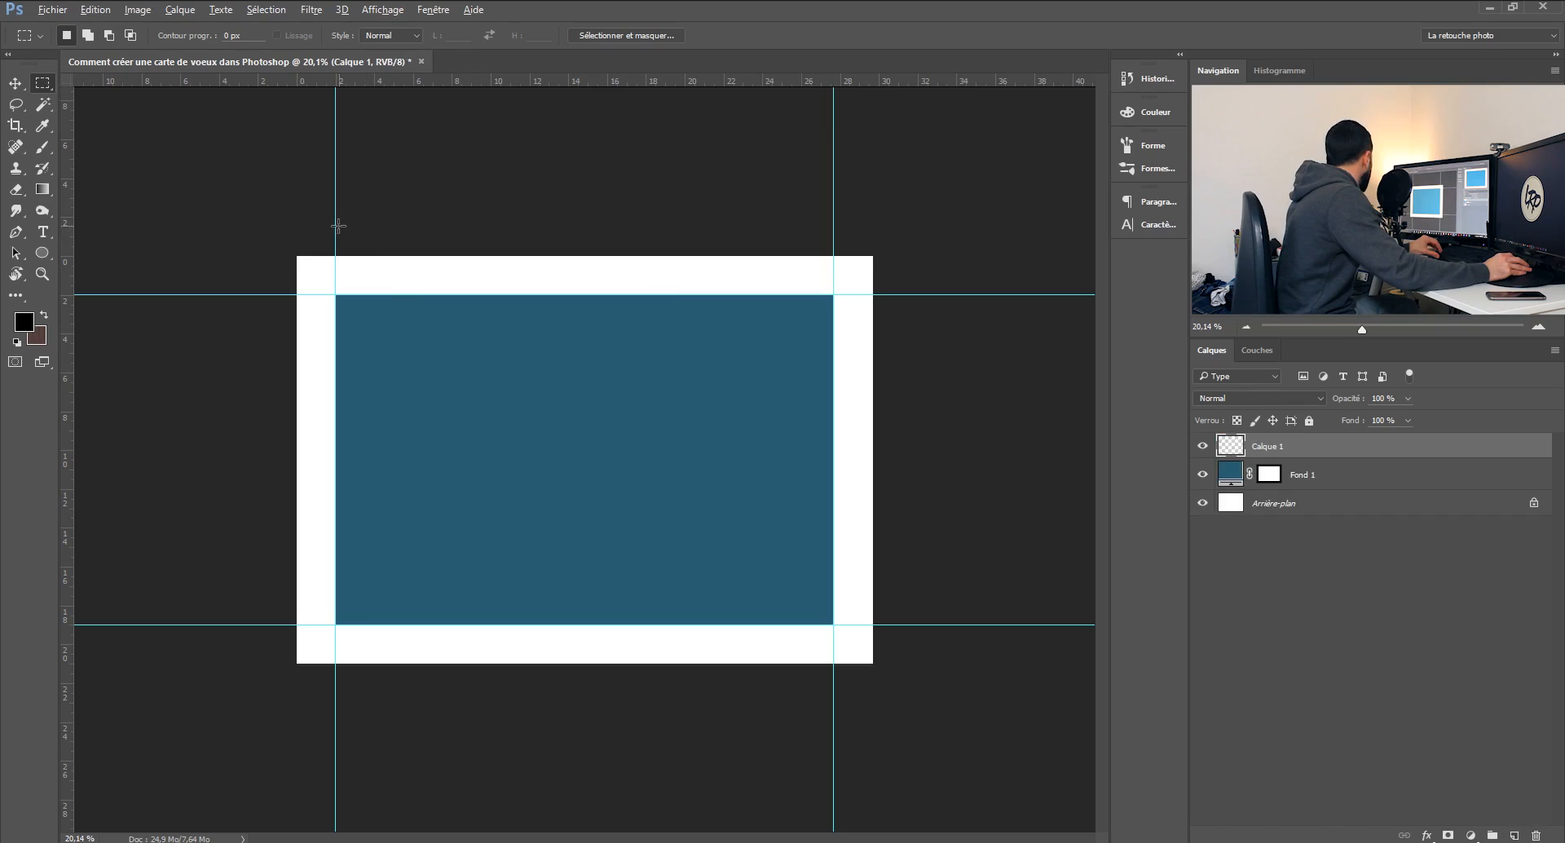
{"action": "left_click_drag", "start_coordinate": [336, 256], "coordinate": [345, 702]}
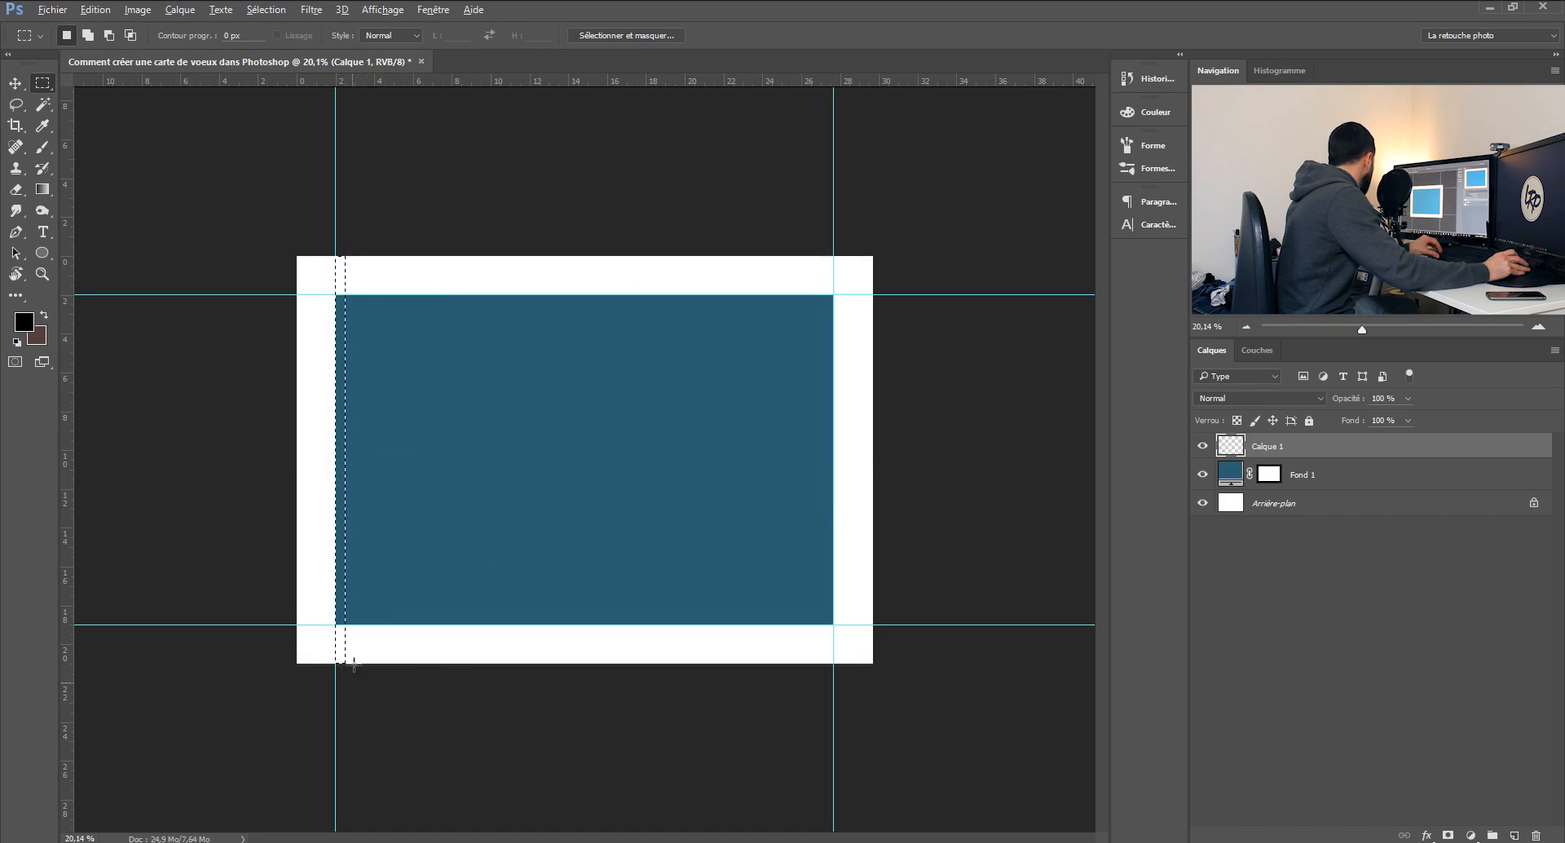
{"action": "scroll", "coordinate": [318, 487], "scroll_direction": "up", "scroll_amount": 4, "text": "alt"}
{"action": "left_click_drag", "start_coordinate": [322, 484], "coordinate": [615, 399]}
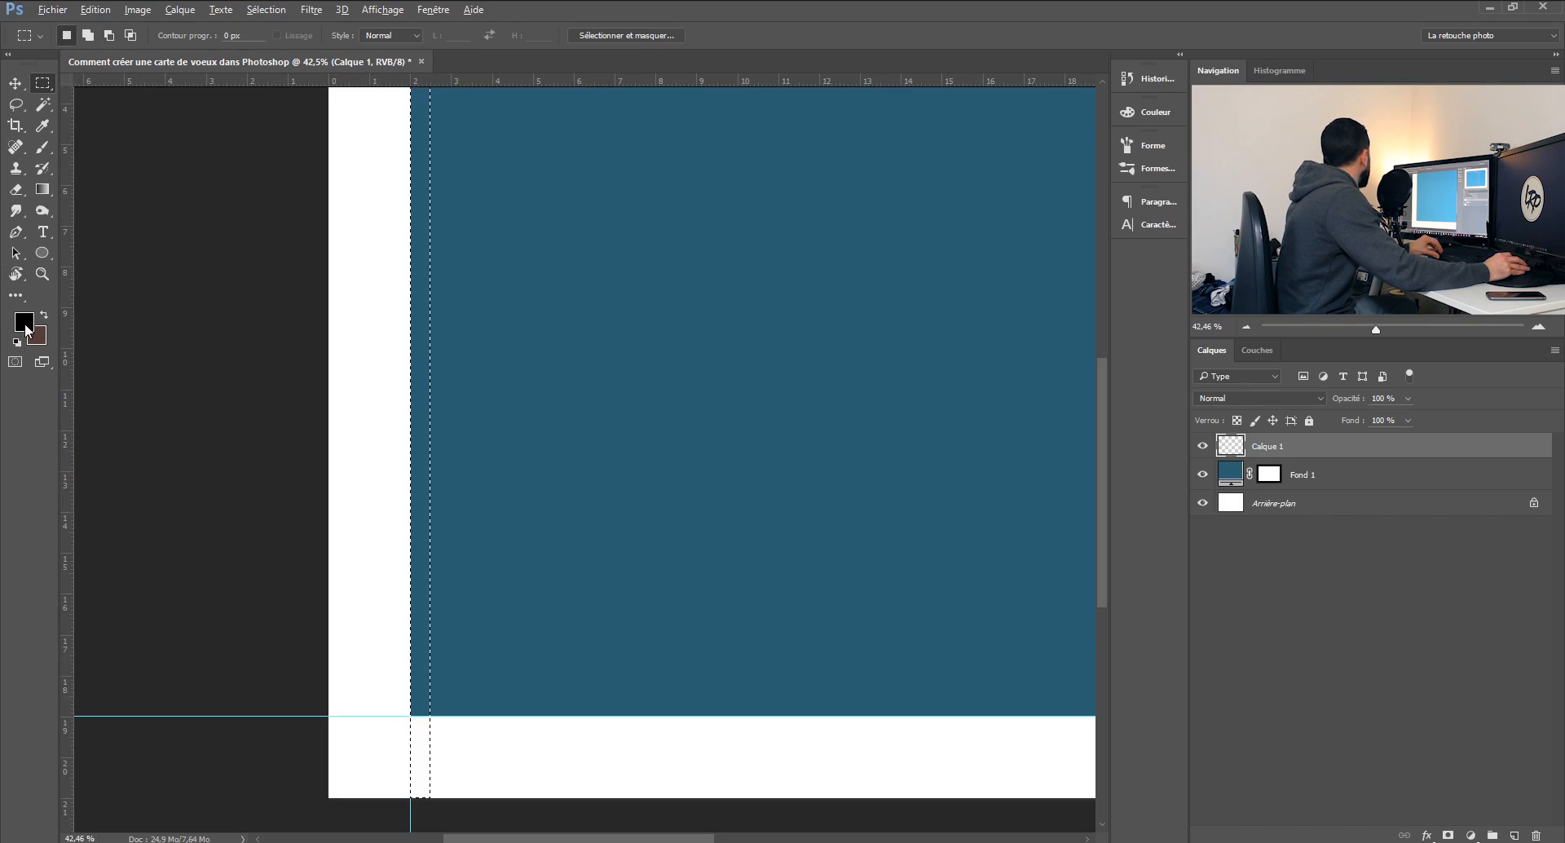
Set the foreground colour to white, fill the selected strip on the new layer with it, and deselect.
{"action": "left_click", "coordinate": [25, 326]}
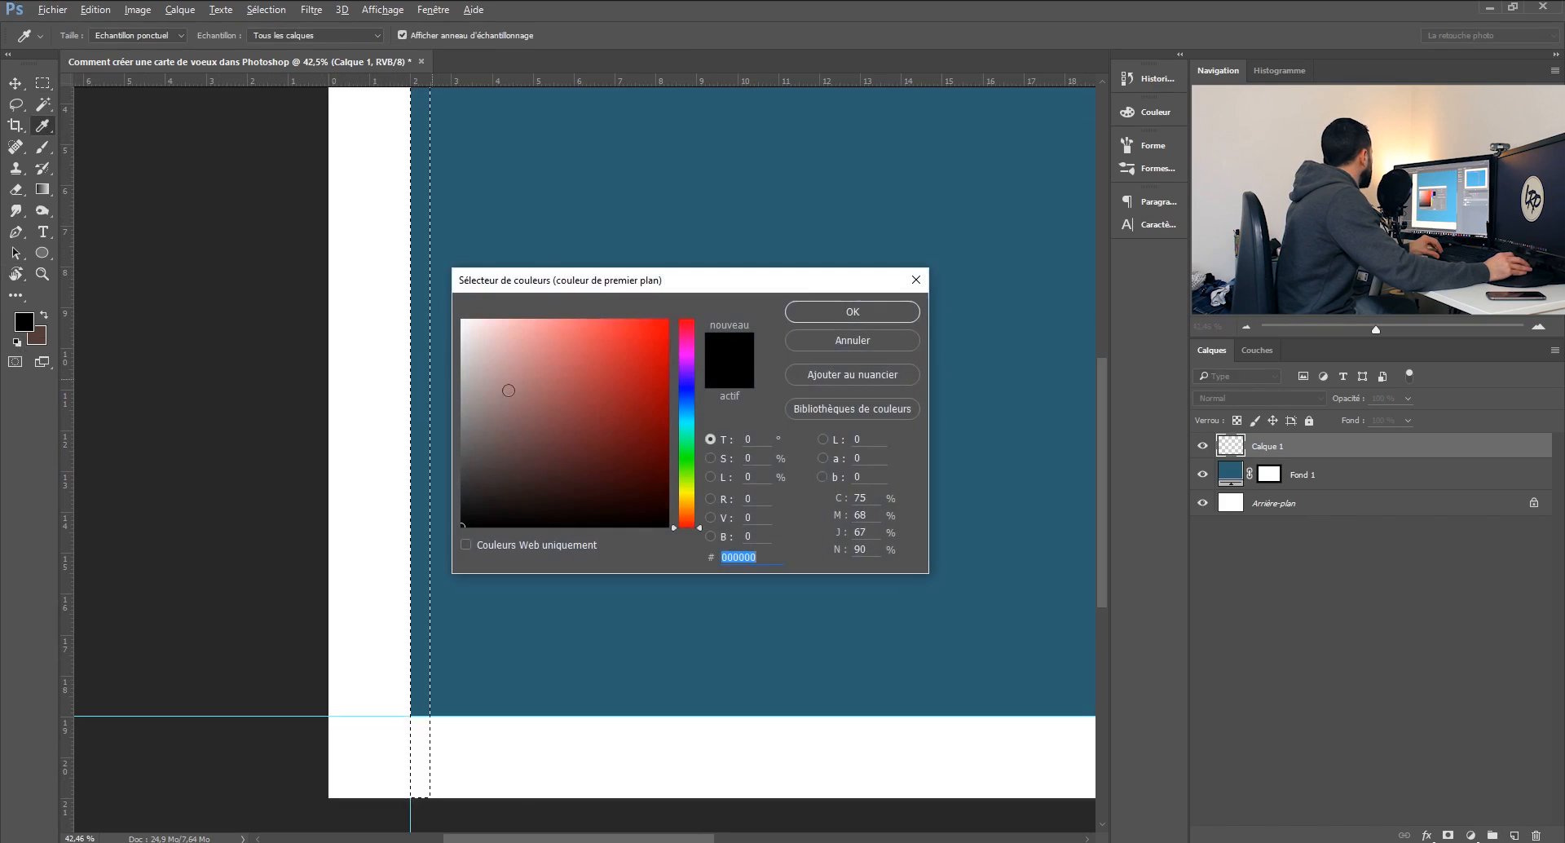
{"action": "left_click", "coordinate": [815, 317]}
{"action": "key", "text": "m"}
{"action": "left_click", "coordinate": [96, 9]}
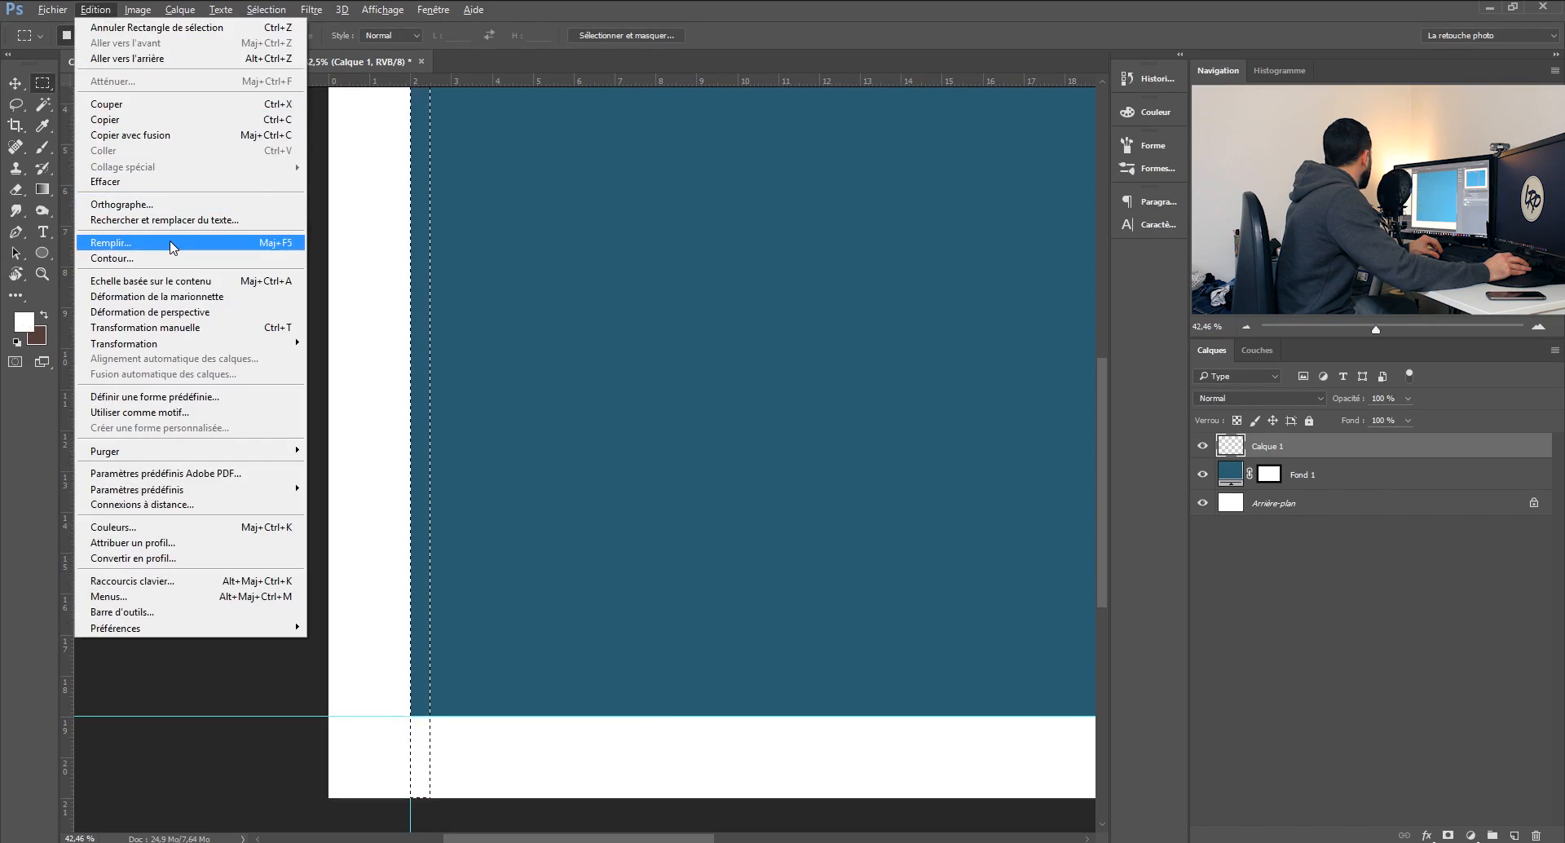
{"action": "left_click", "coordinate": [164, 242]}
{"action": "left_click", "coordinate": [899, 214]}
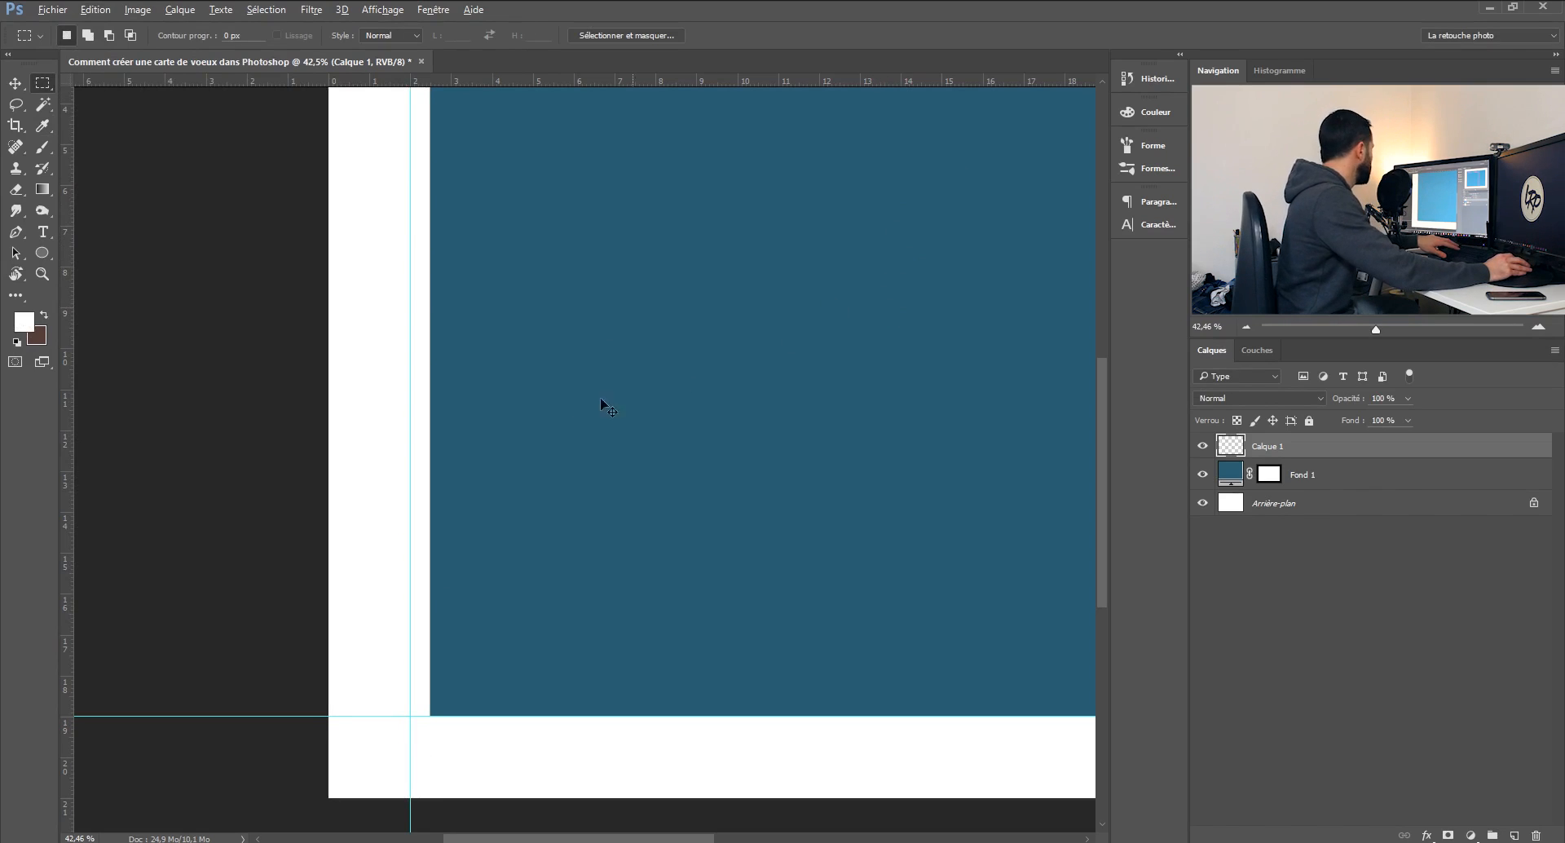
Free-transform the white strip's width to about 103.5% and move the strip to about 6.7 cm from the page's left edge.
{"action": "key", "text": "ctrl+t"}
{"action": "left_click_drag", "start_coordinate": [433, 369], "coordinate": [430, 370]}
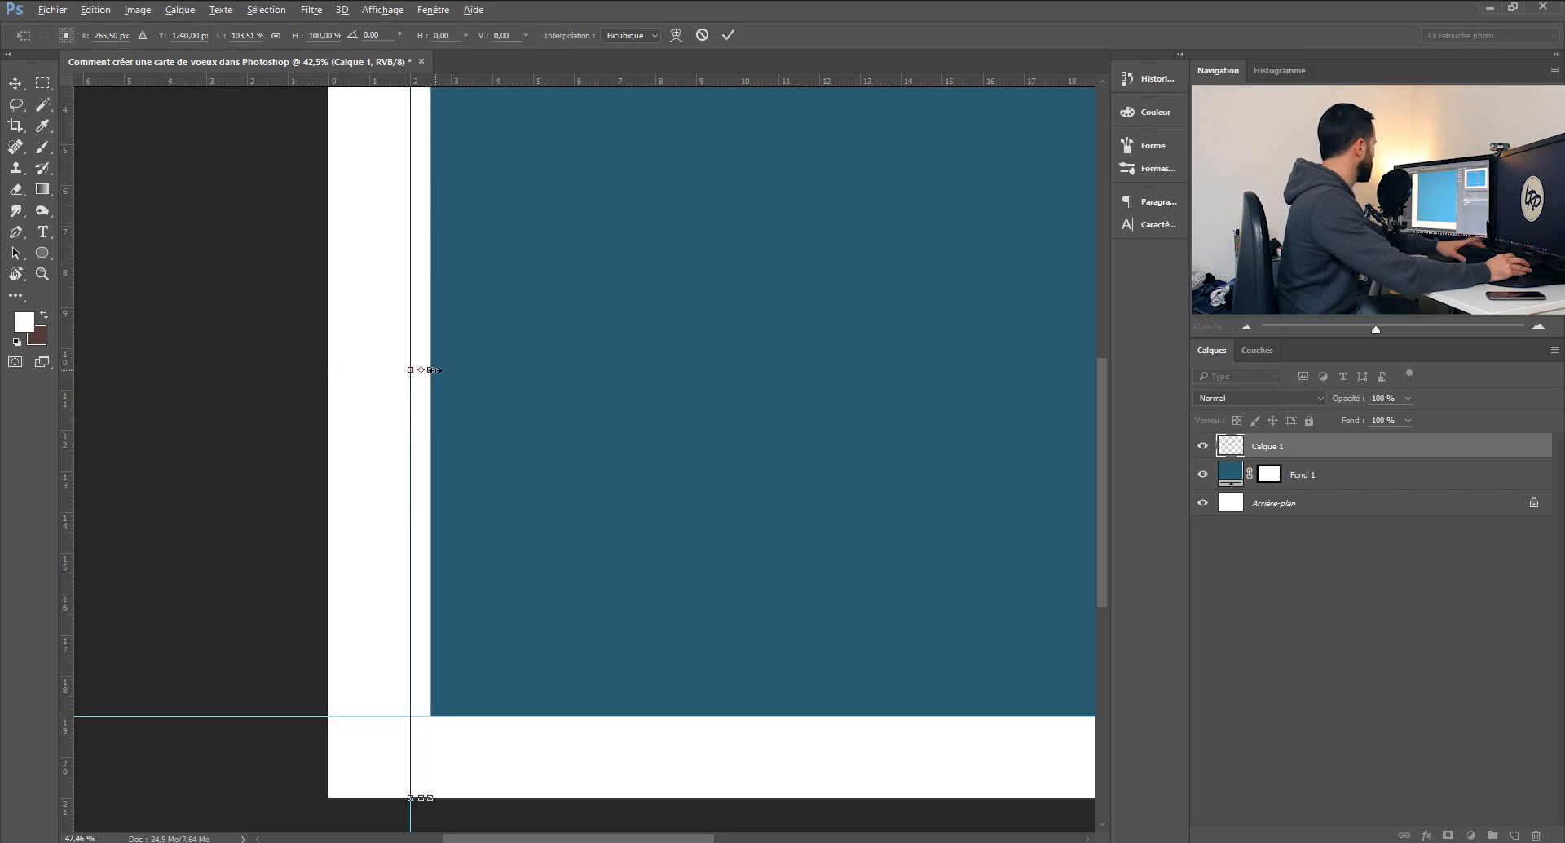
{"action": "key", "text": "Return"}
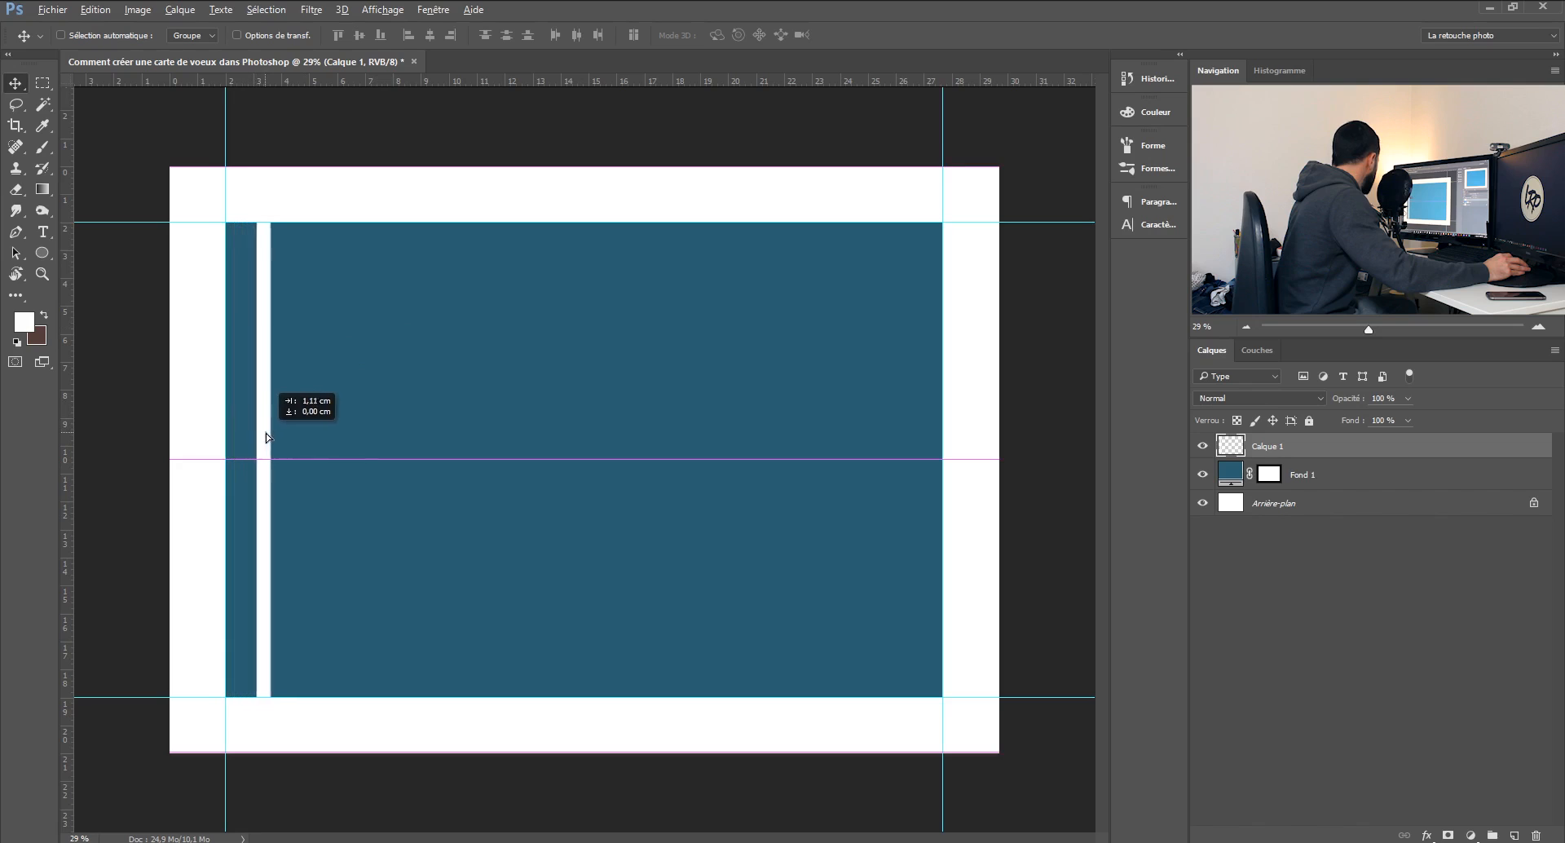
{"action": "left_click_drag", "start_coordinate": [265, 433], "coordinate": [367, 429]}
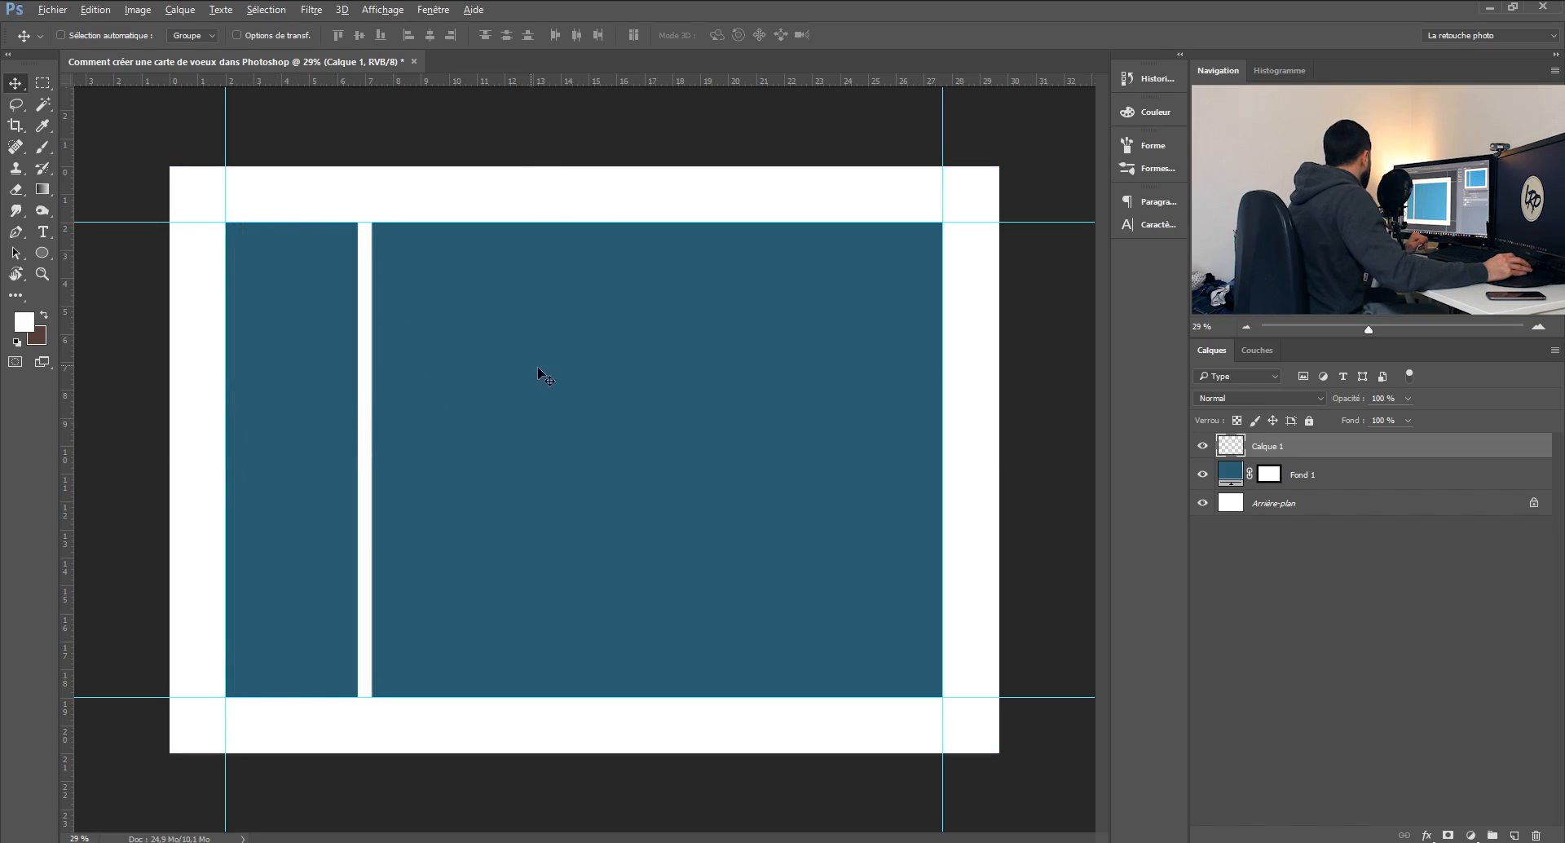
Duplicate the white strip layer and place the two strips about 8.5 cm and 19.6 cm from the page's left edge.
{"action": "right_click", "coordinate": [1340, 447]}
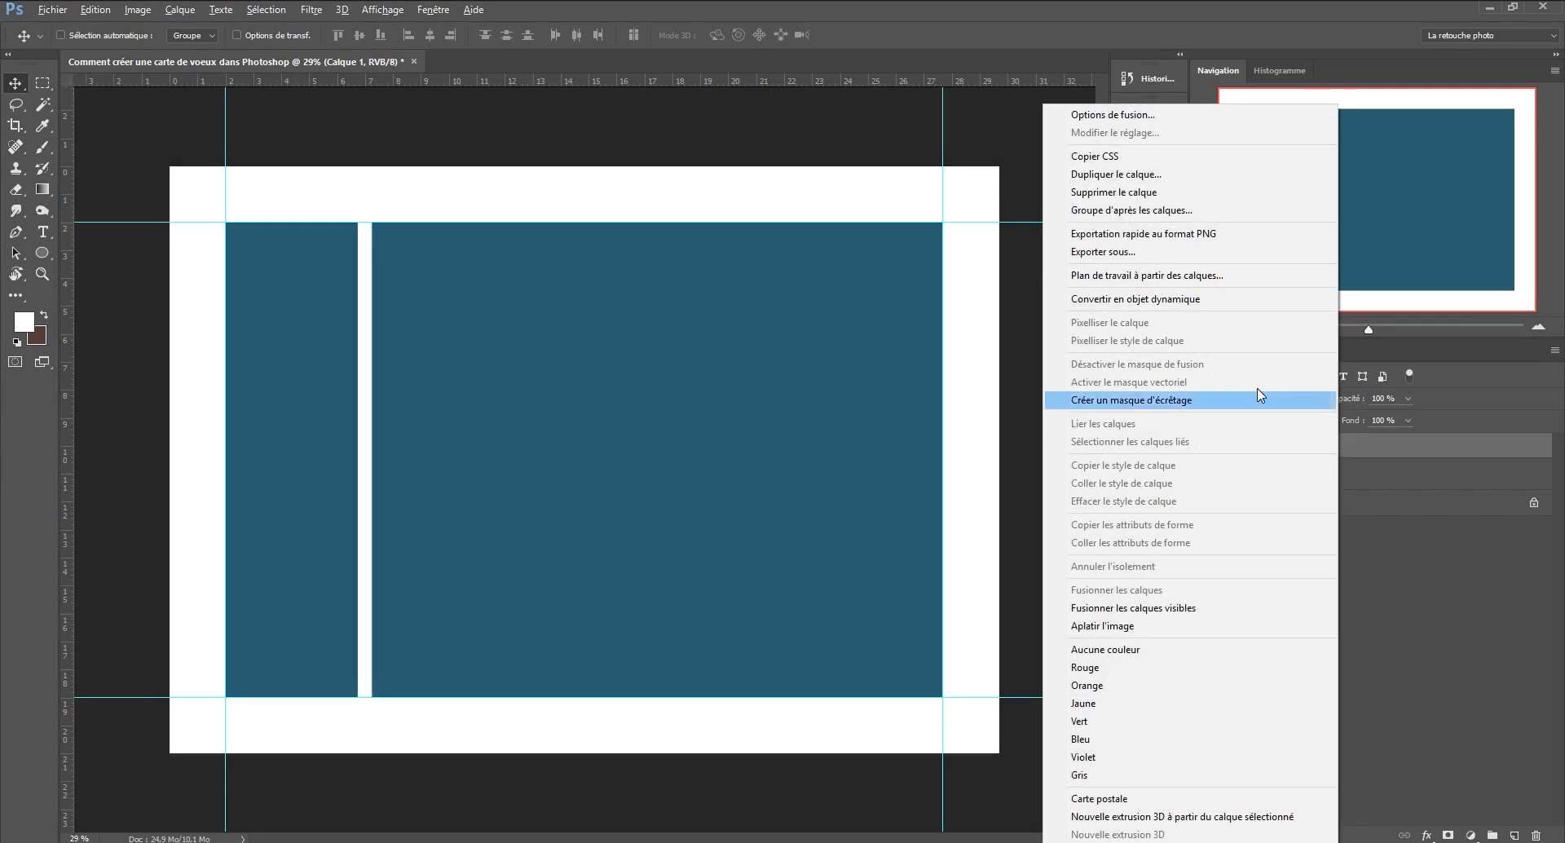
{"action": "left_click", "coordinate": [1162, 171]}
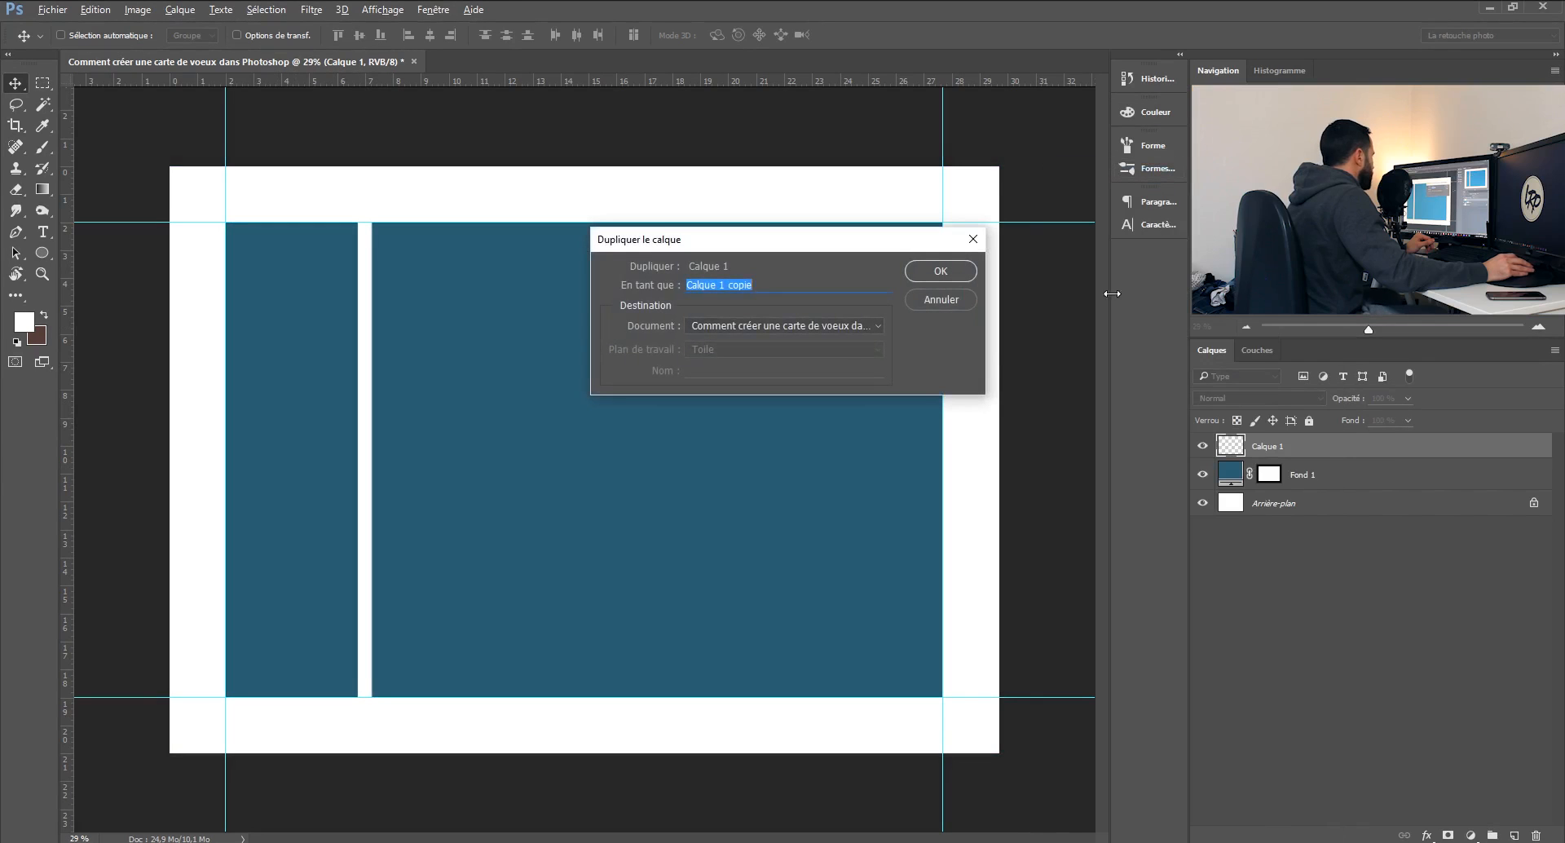
{"action": "left_click", "coordinate": [939, 276]}
{"action": "left_click_drag", "start_coordinate": [384, 401], "coordinate": [776, 425]}
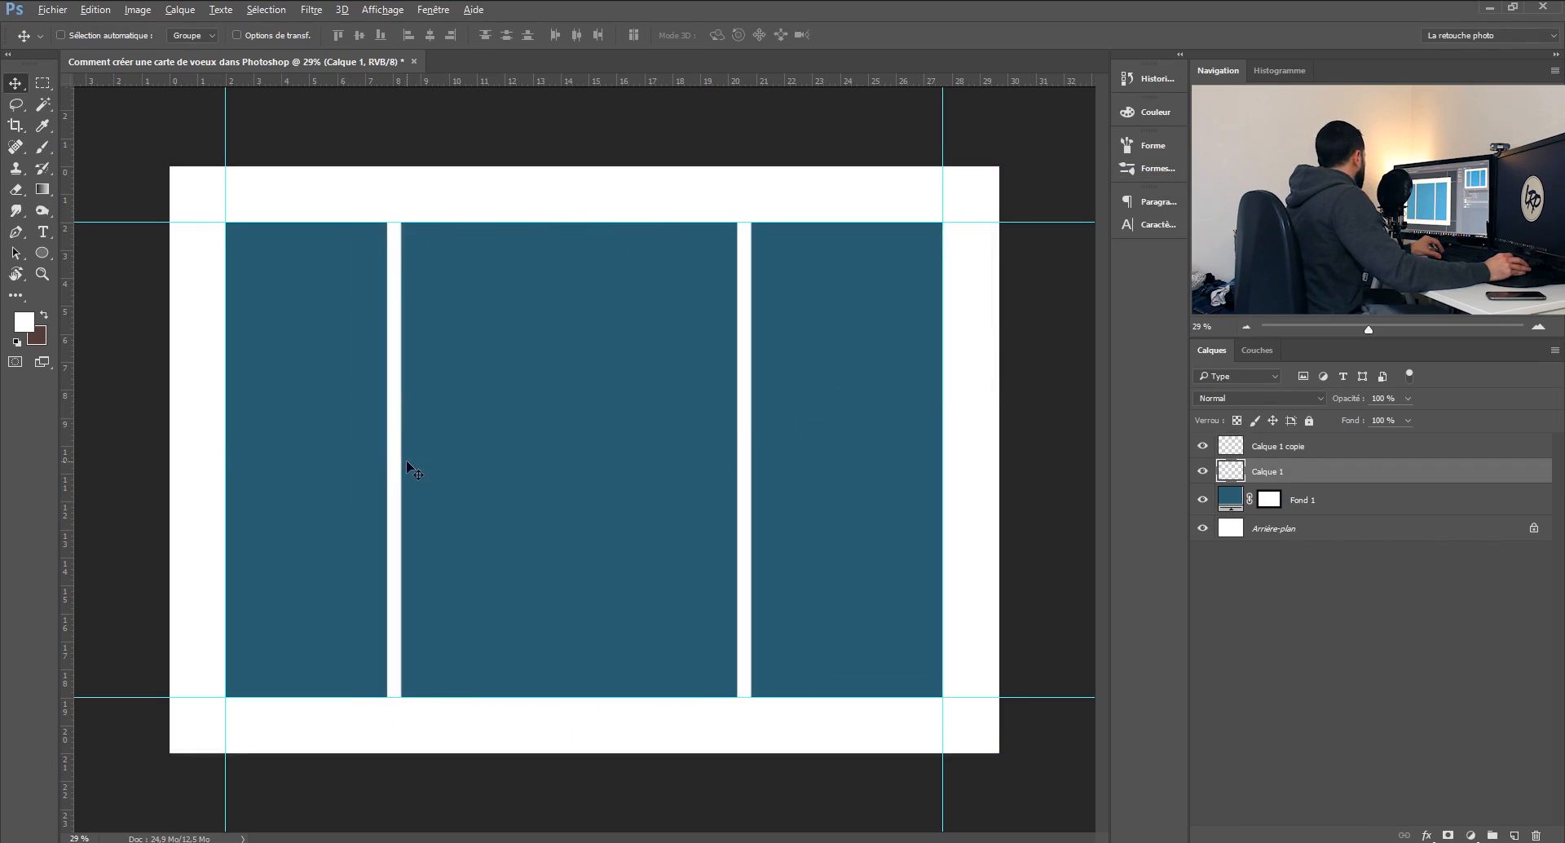
{"action": "left_click_drag", "start_coordinate": [401, 461], "coordinate": [422, 462]}
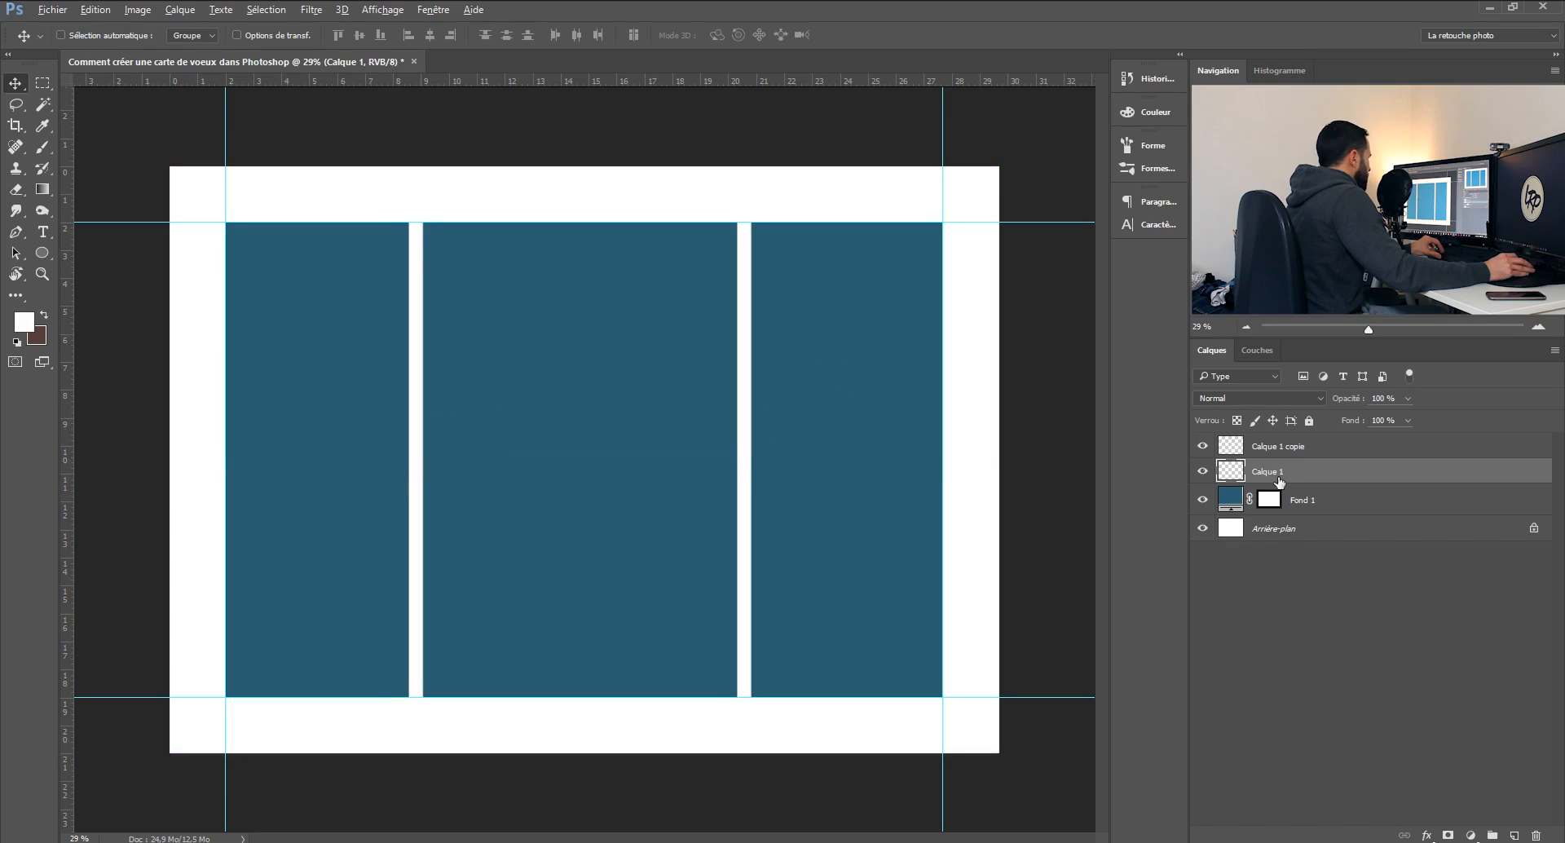
{"action": "left_click", "coordinate": [1293, 448]}
{"action": "left_click_drag", "start_coordinate": [760, 405], "coordinate": [727, 436]}
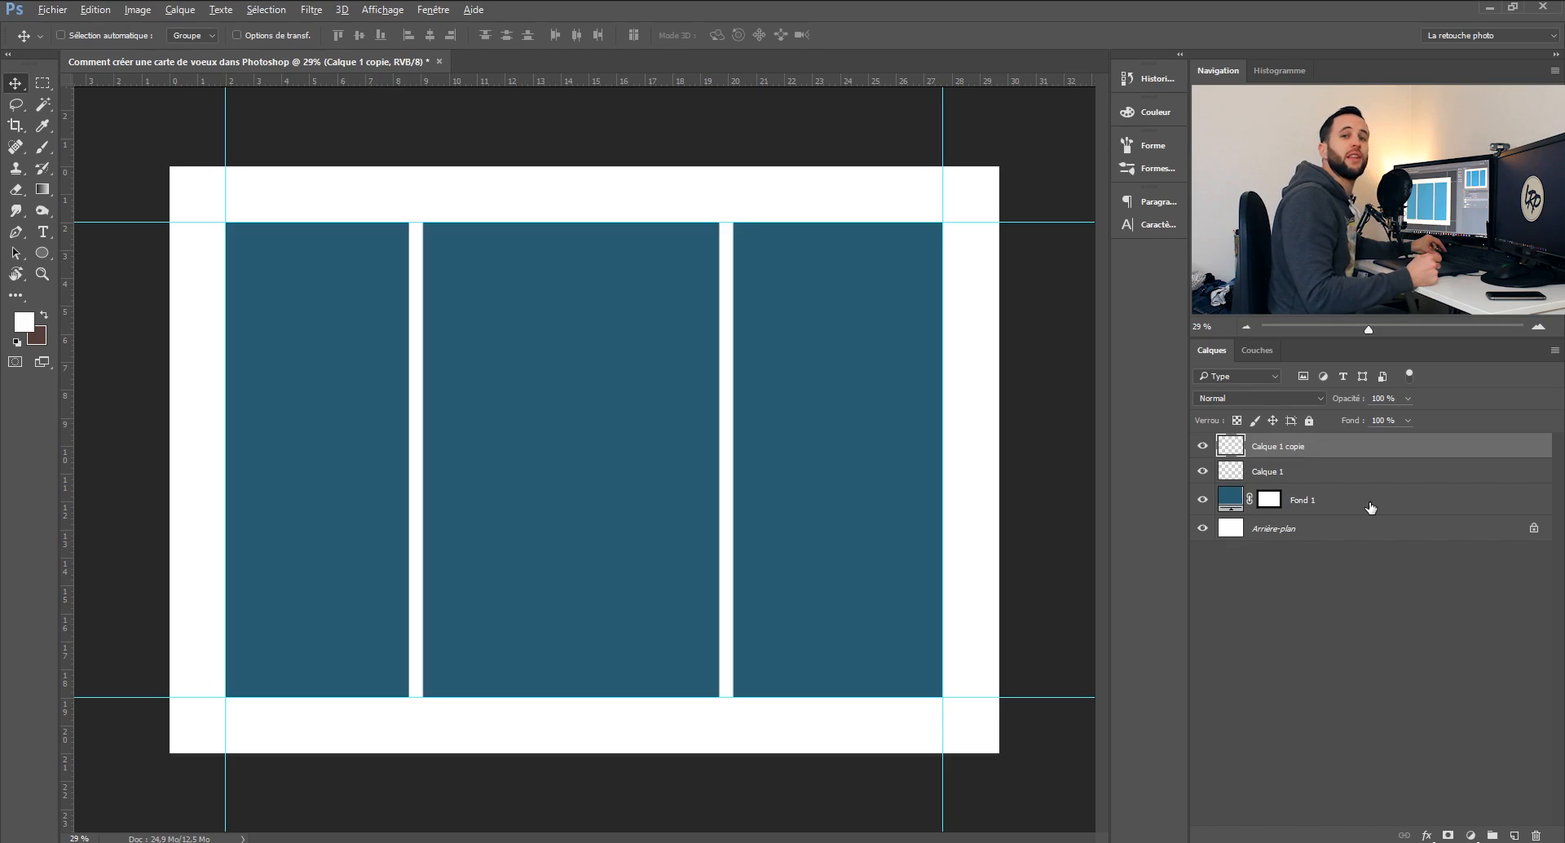
Duplicate the right-hand strip's layer and free-transform the copy with a 90° rotation to make it horizontal.
{"action": "key", "text": "ctrl"}
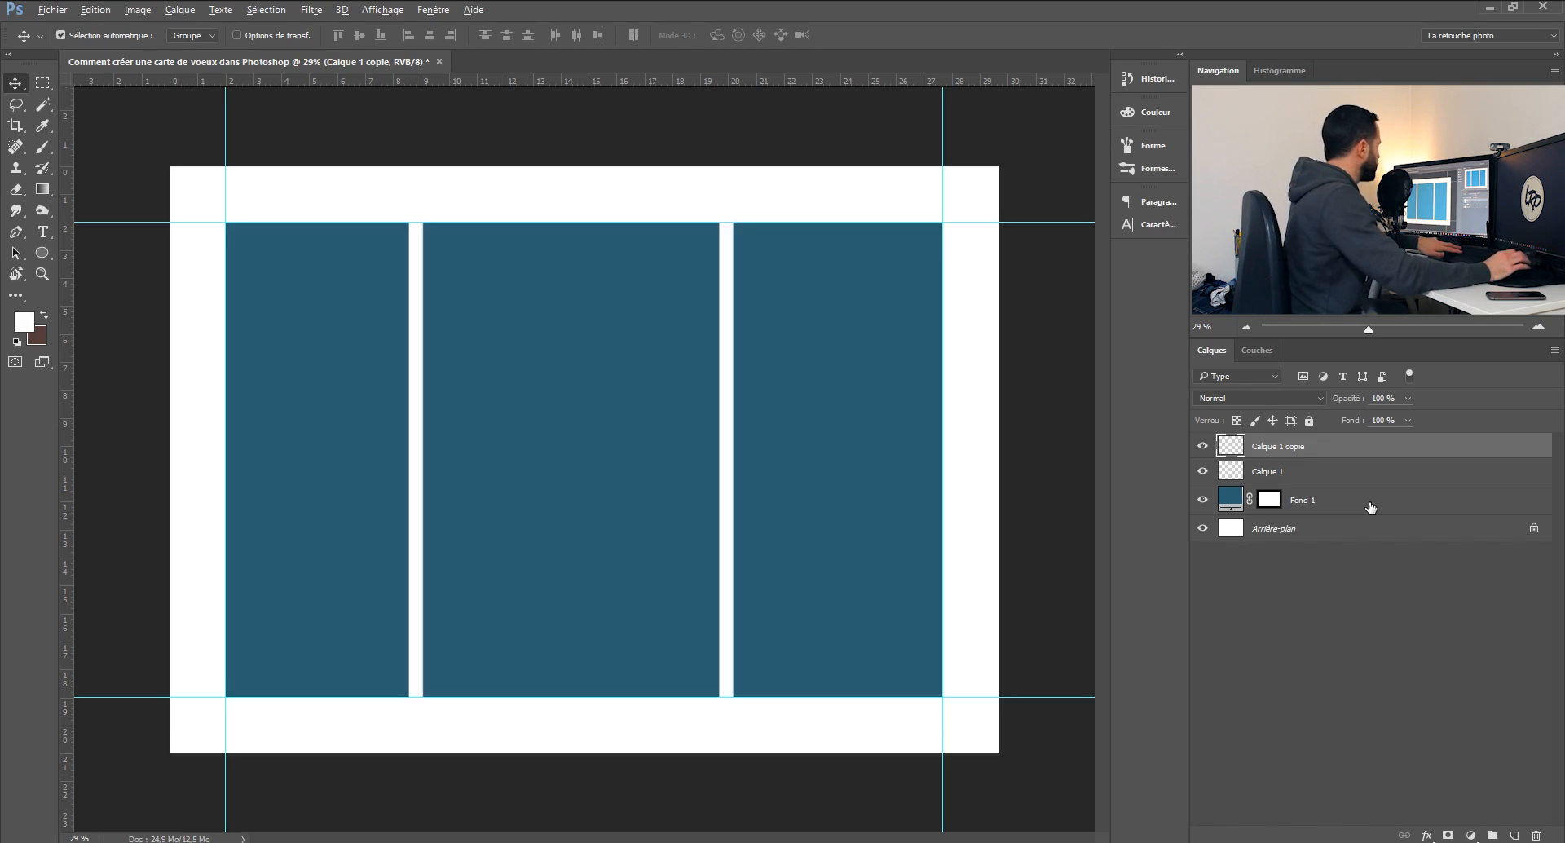
{"action": "key", "text": "ctrl+j"}
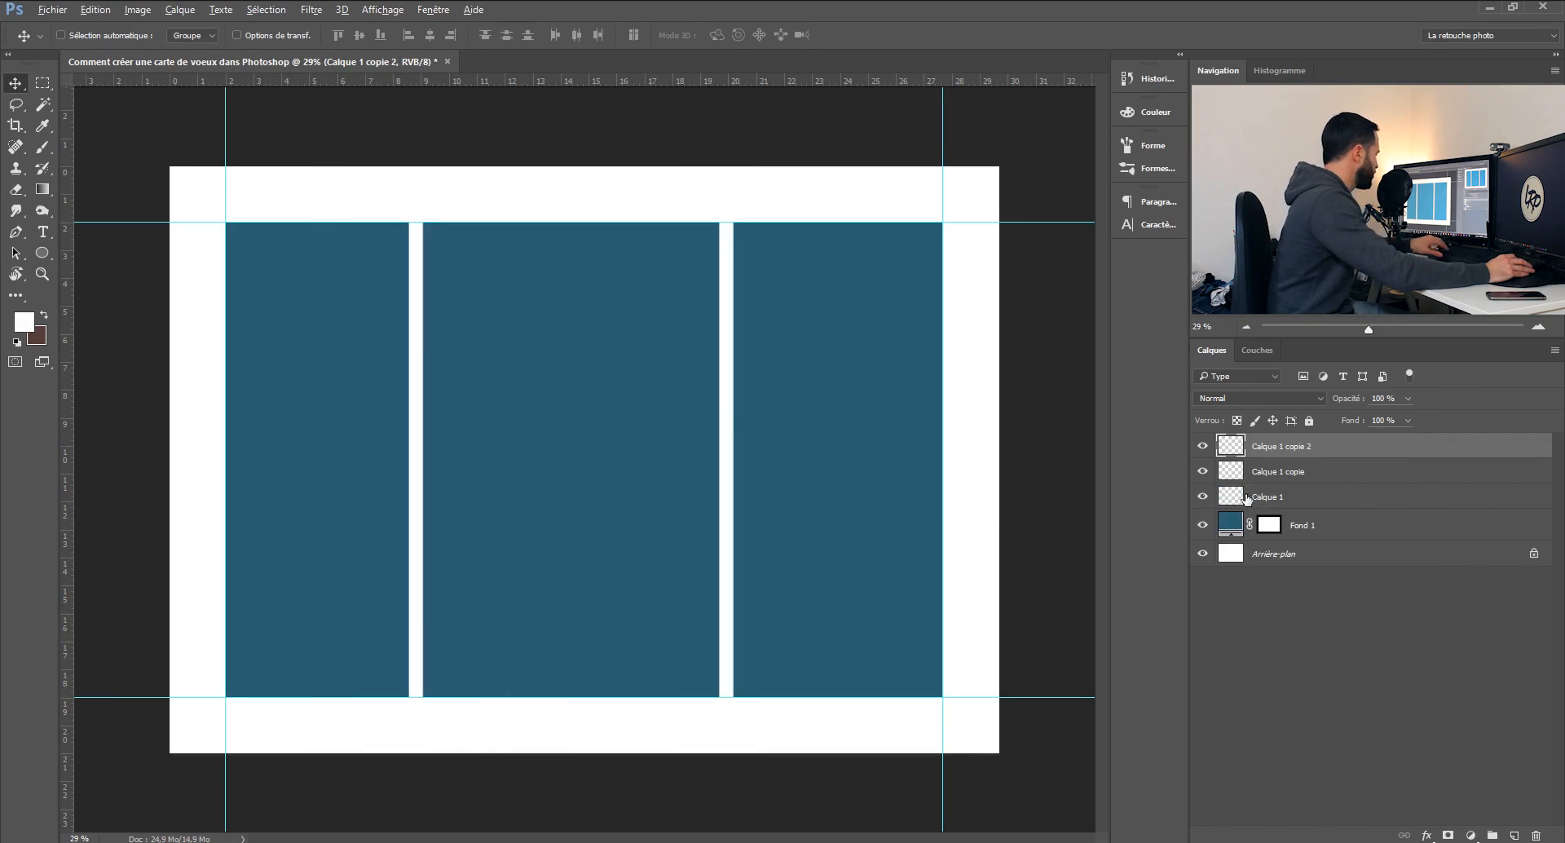
{"action": "key", "text": "ctrl+t"}
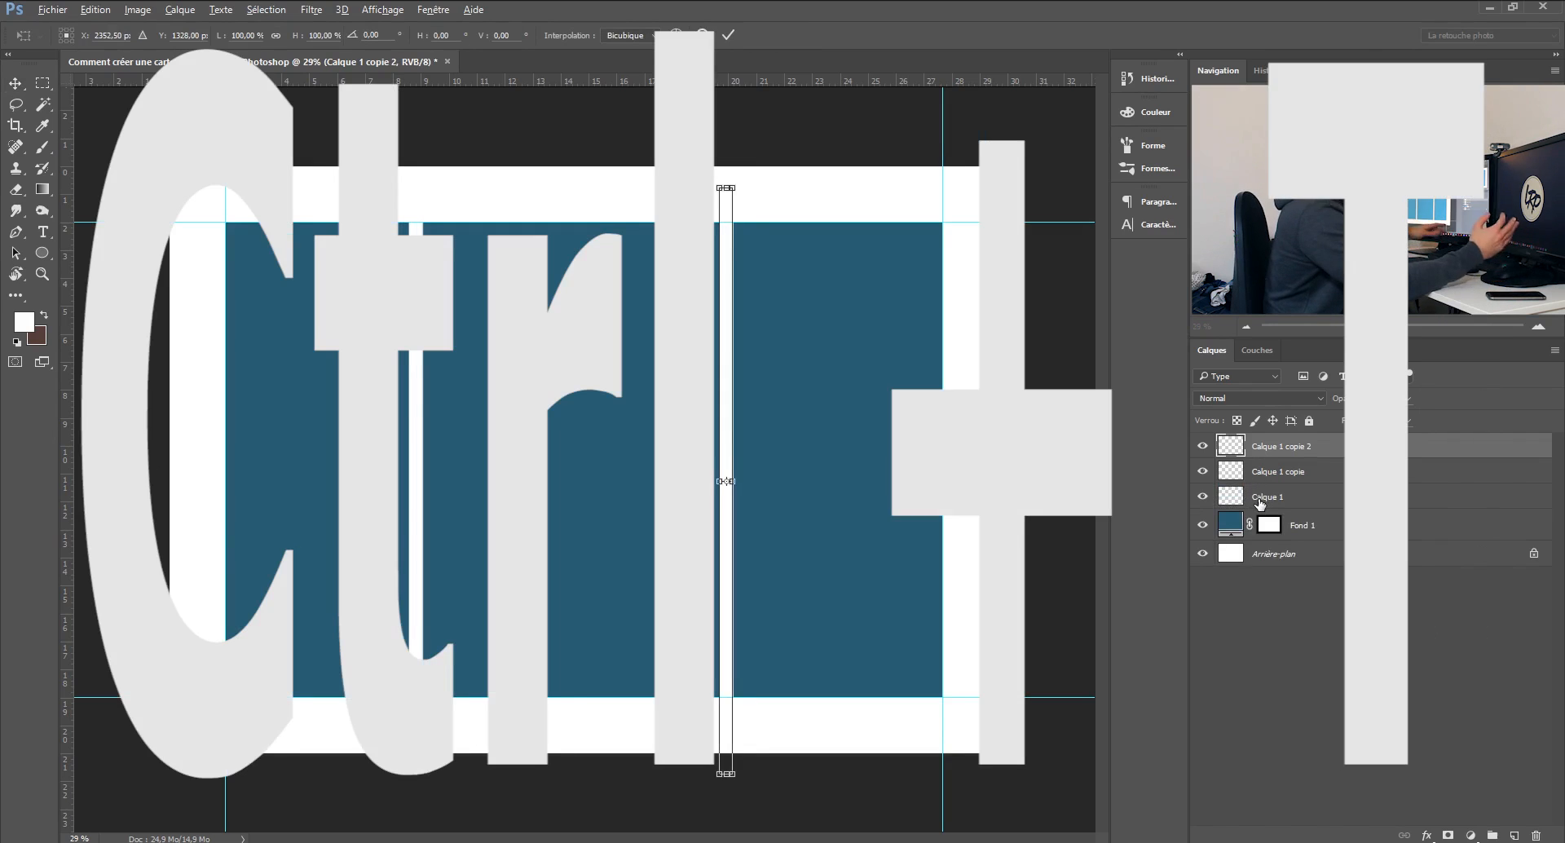
{"action": "left_click", "coordinate": [349, 34]}
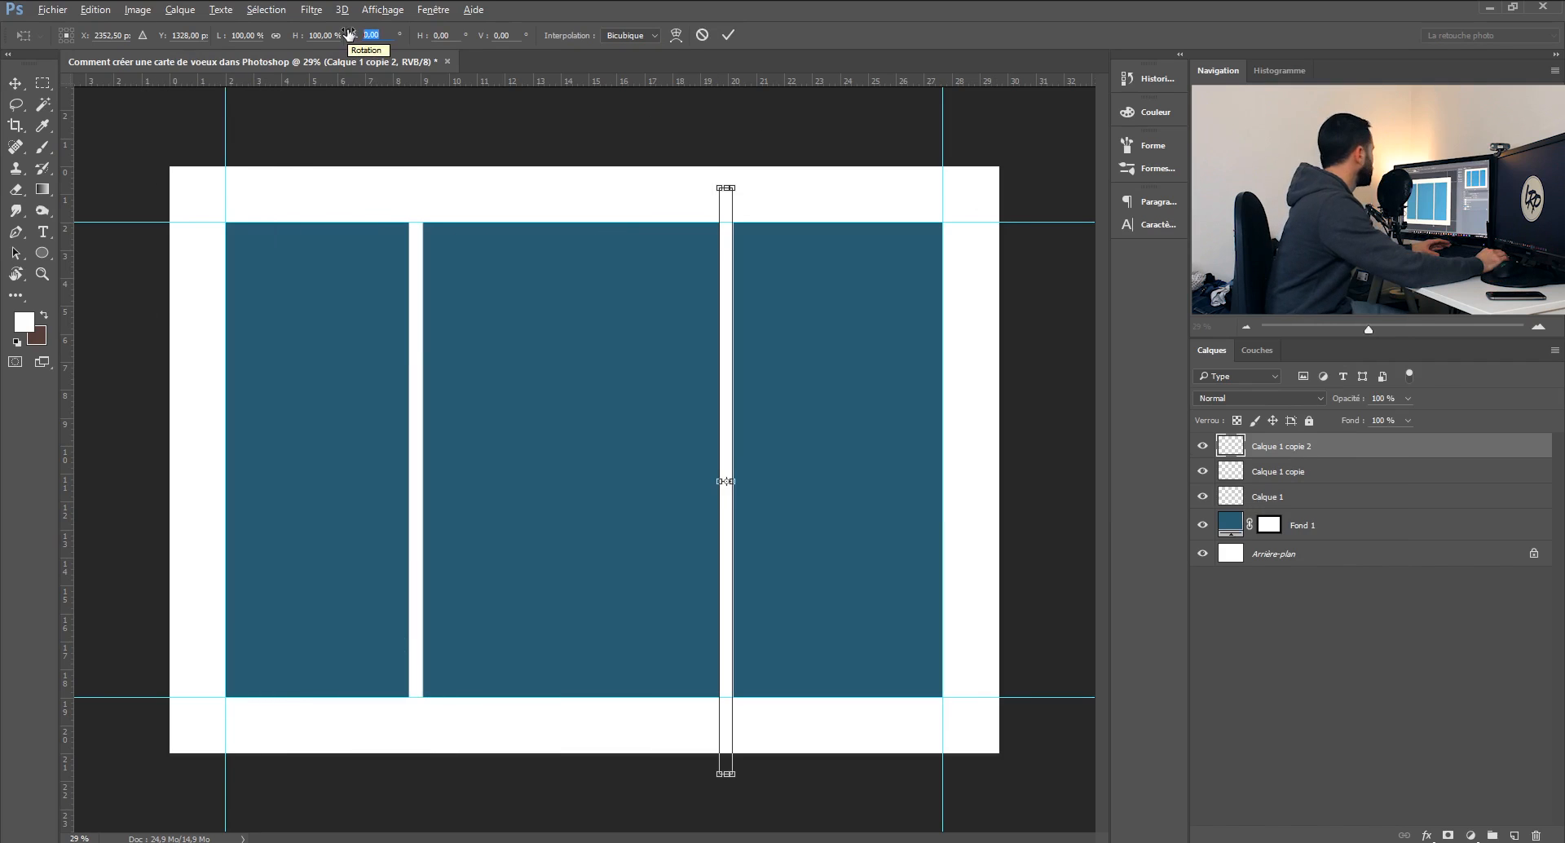
{"action": "type", "text": "90"}
{"action": "key", "text": "Return"}
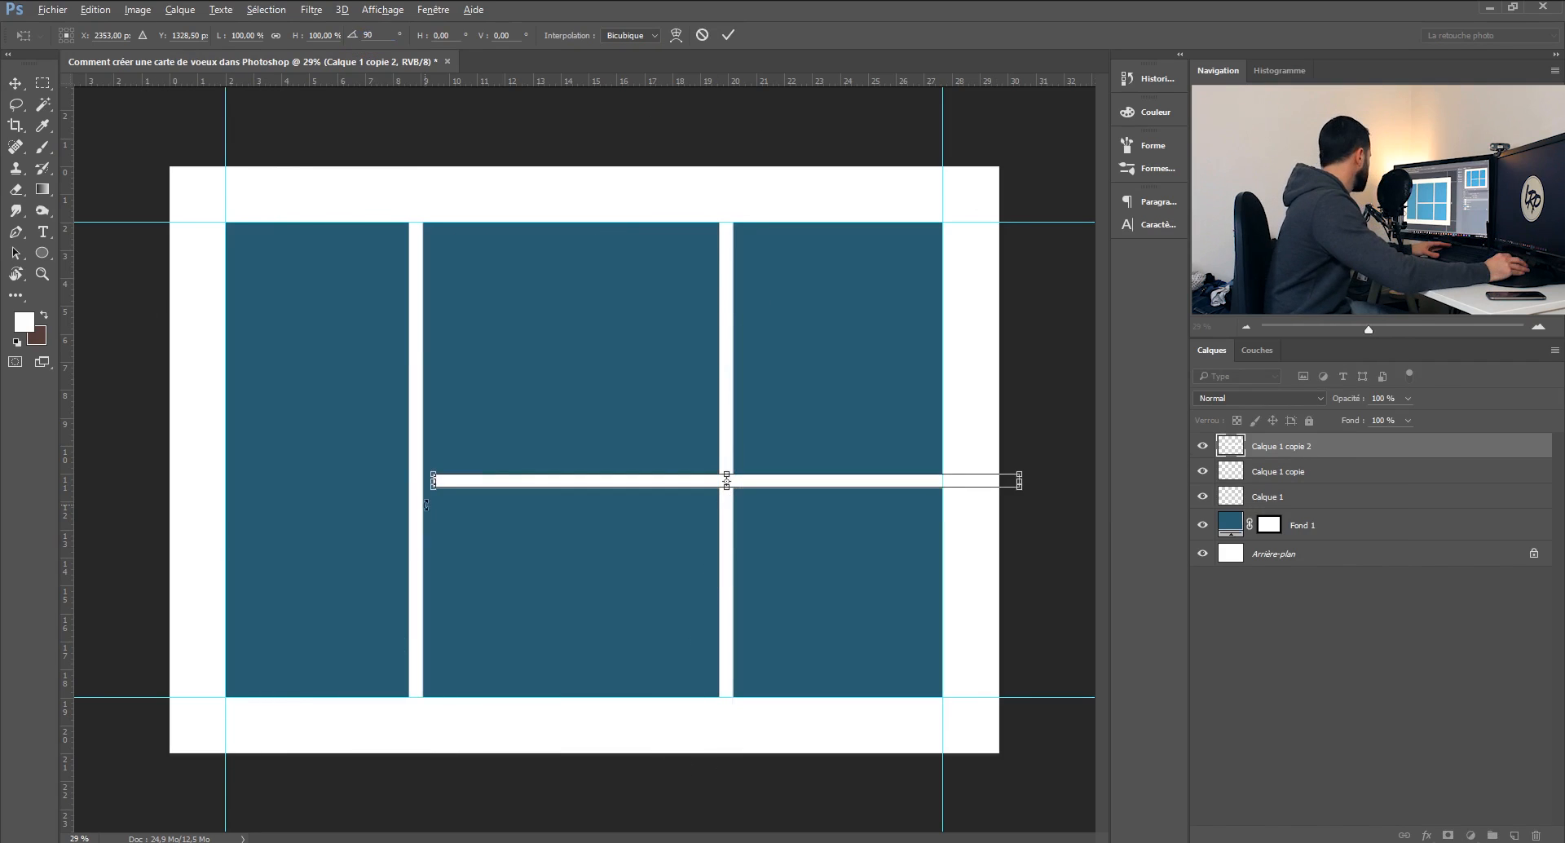
Stretch the horizontal strip slightly past both side guides, to about 126% of its length, and apply the transform.
{"action": "left_click_drag", "start_coordinate": [433, 480], "coordinate": [214, 480]}
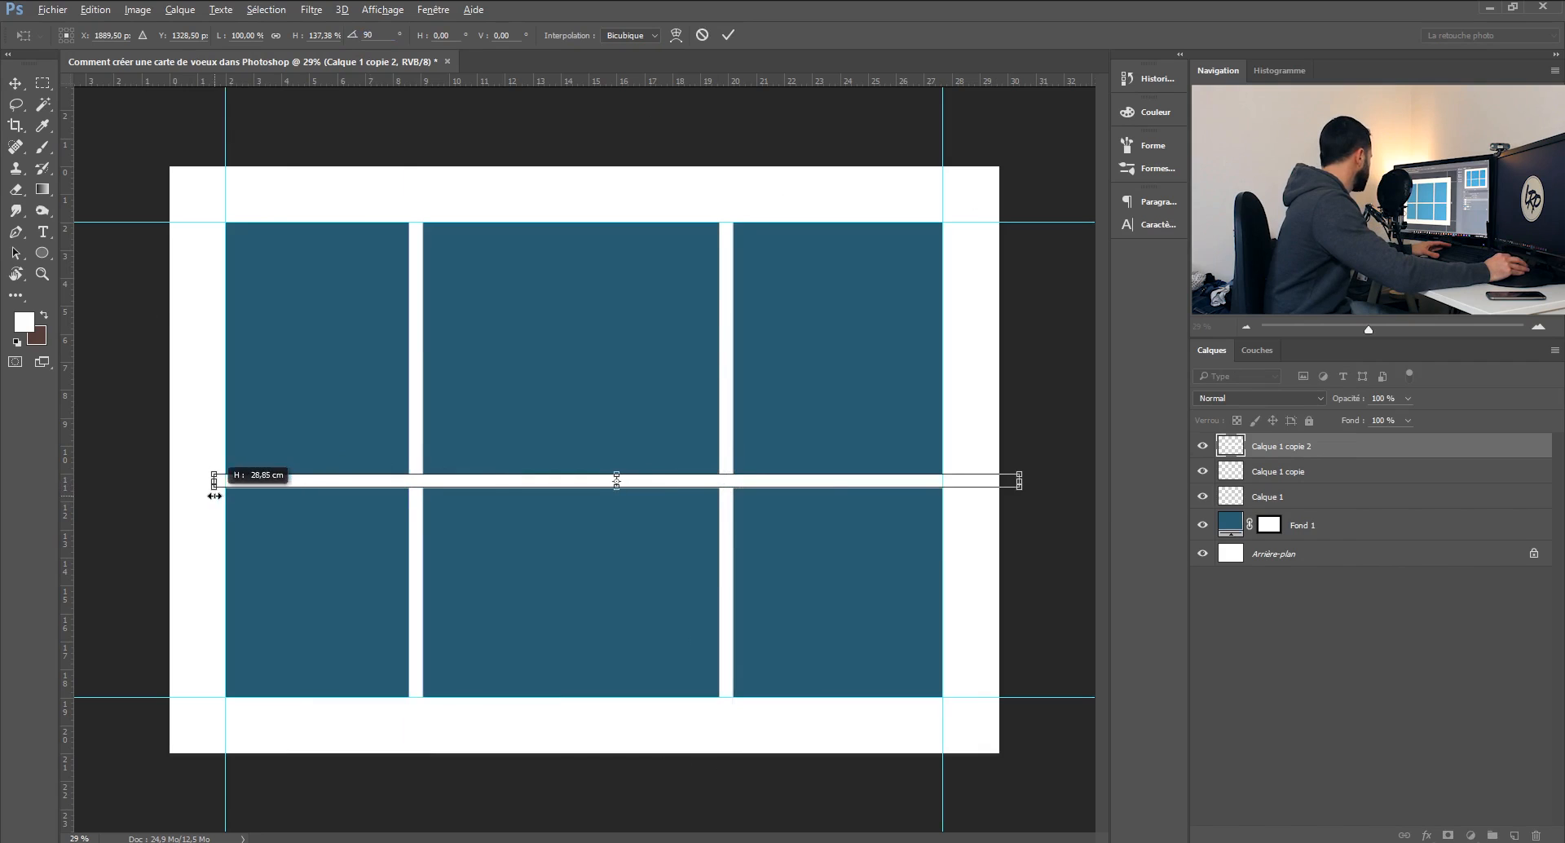
{"action": "left_click_drag", "start_coordinate": [1018, 481], "coordinate": [953, 487]}
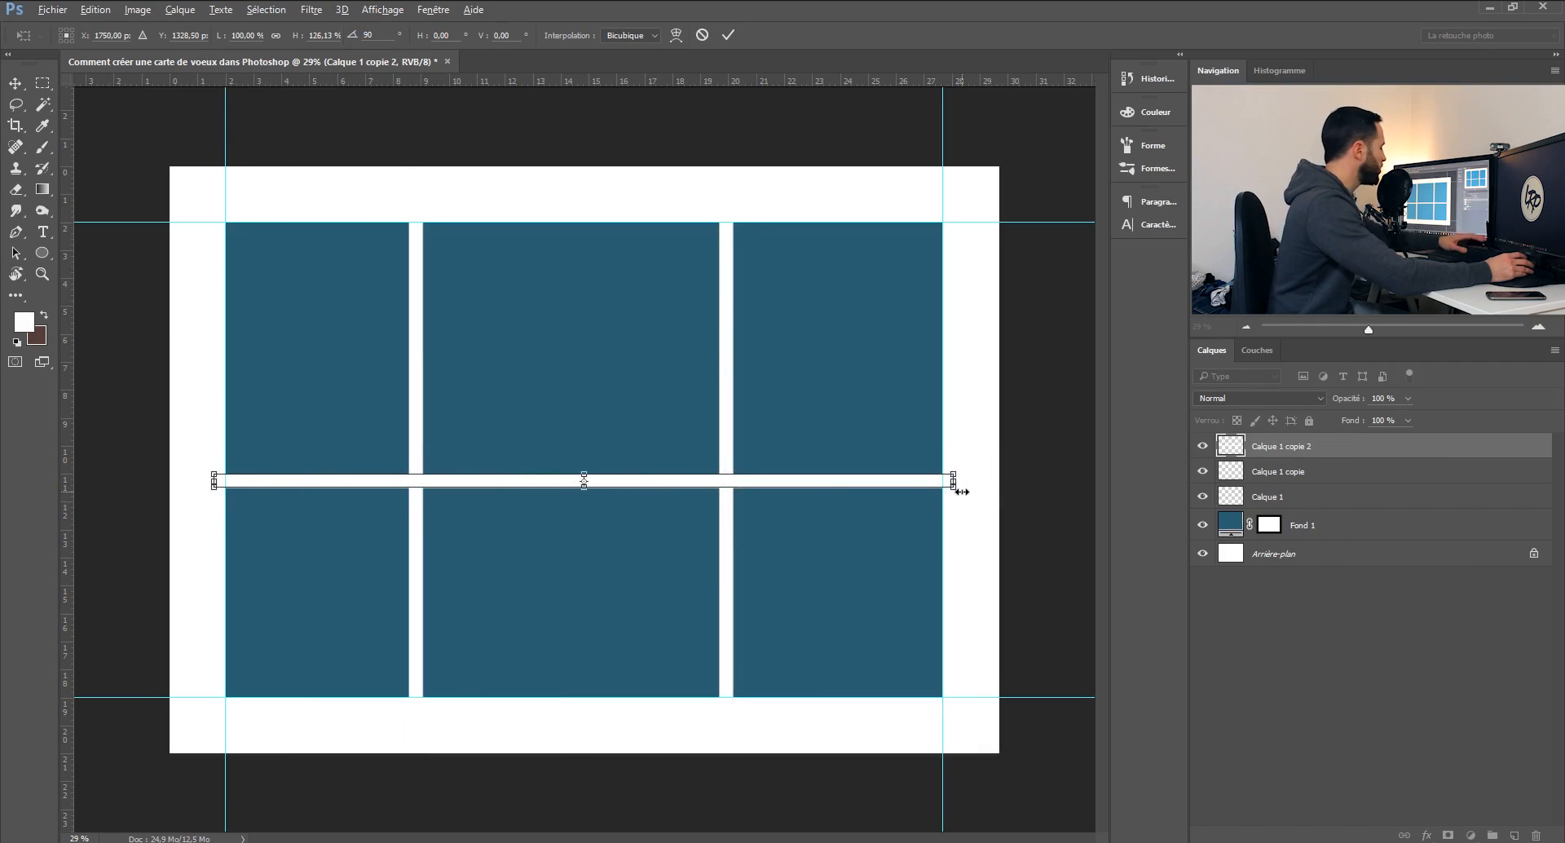
{"action": "key", "text": "Return"}
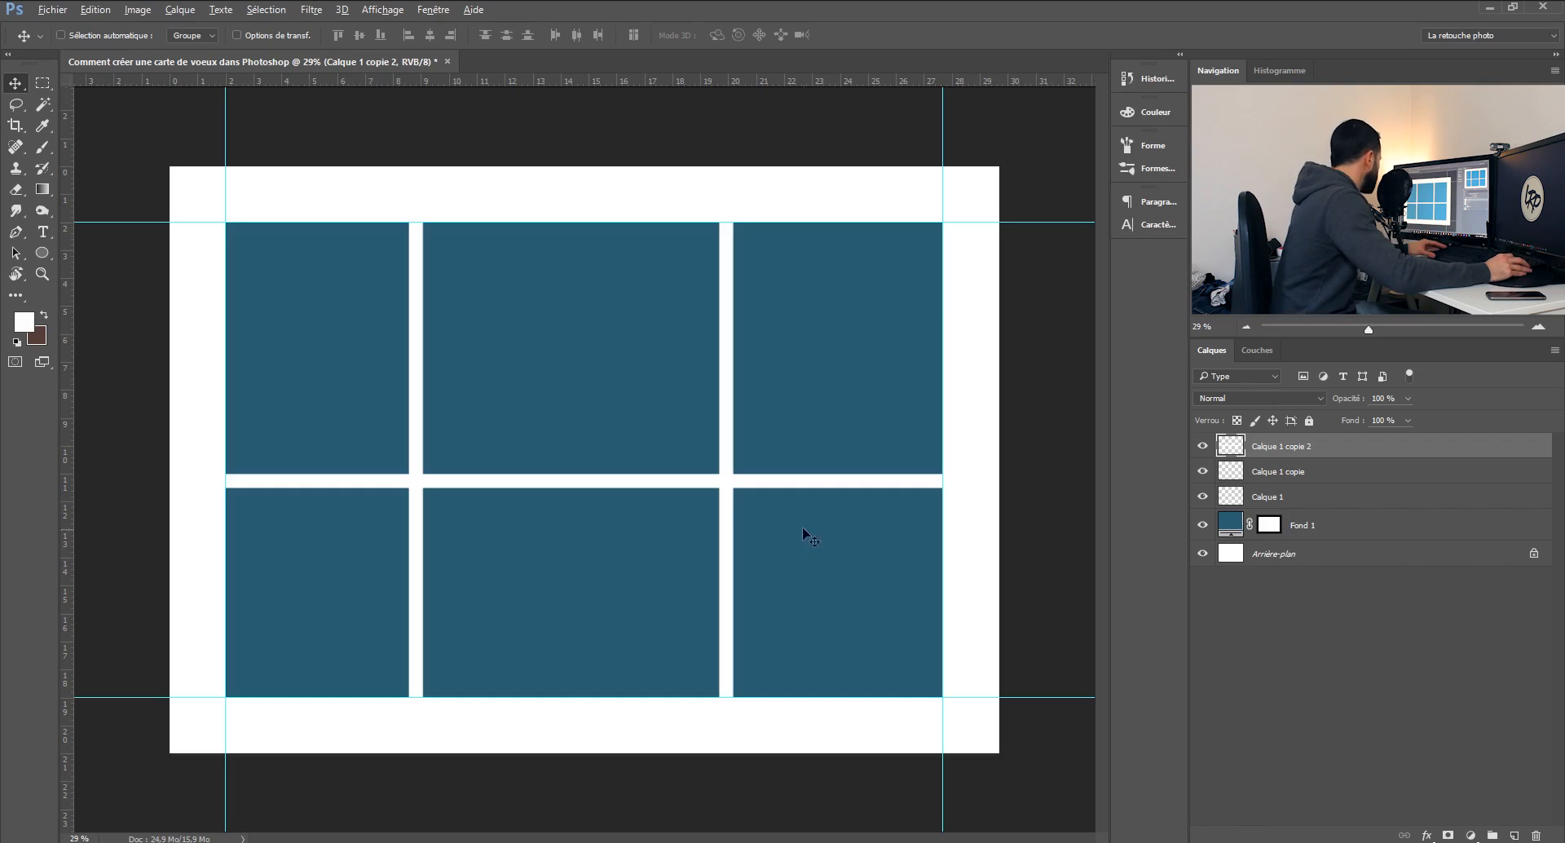
Move the horizontal strip vertically to about 10.6 cm below the page's top edge.
{"action": "mouse_move", "coordinate": [814, 486]}
{"action": "left_mouse_down"}
{"action": "mouse_move", "coordinate": [820, 438]}
{"action": "mouse_move", "coordinate": [815, 458]}
{"action": "left_mouse_up"}
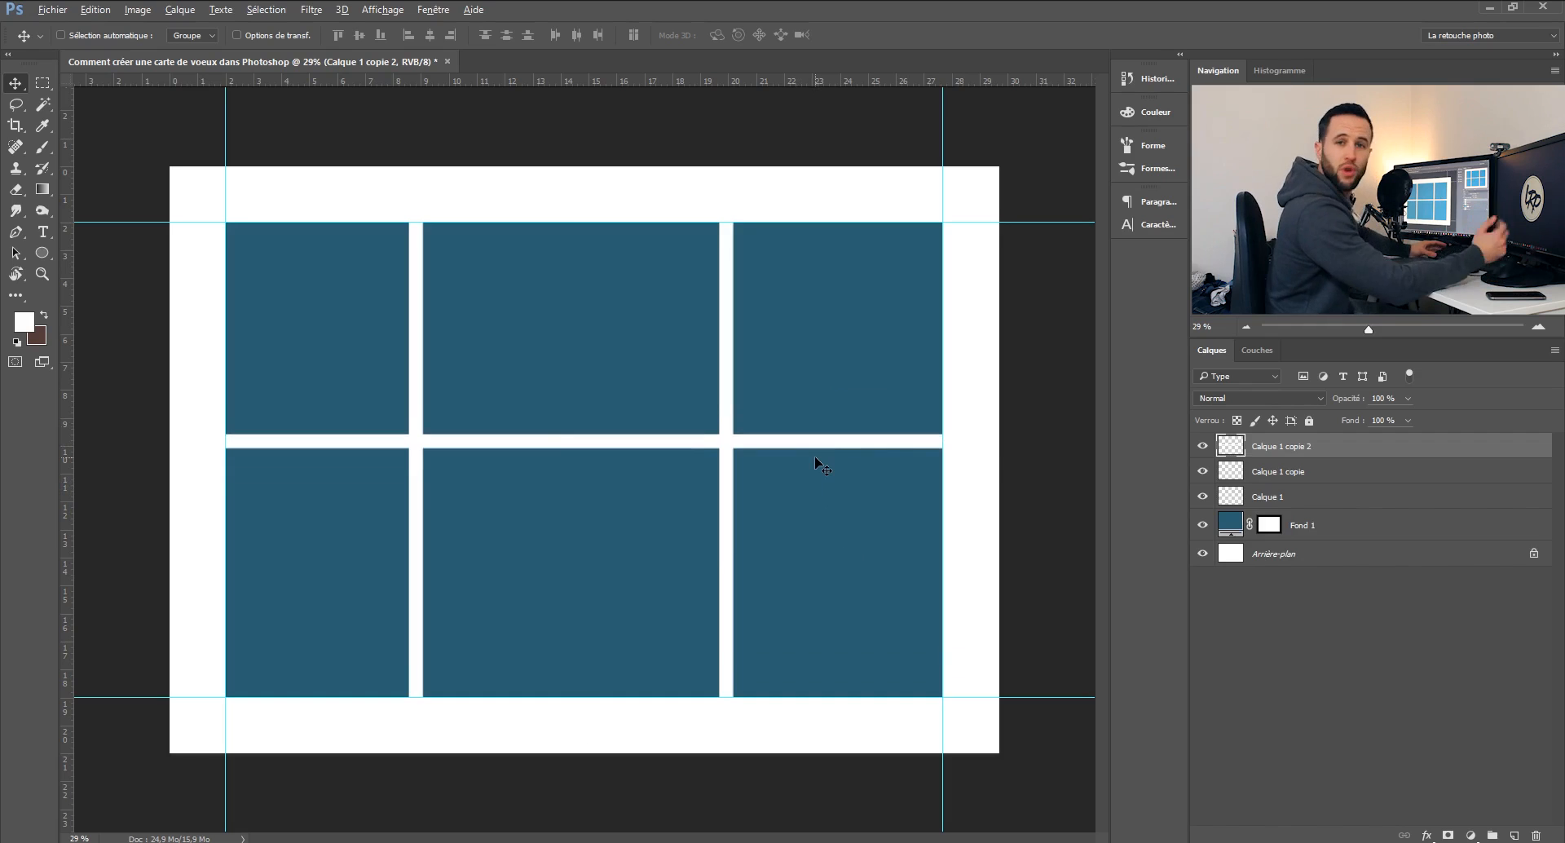
{"action": "key", "text": "shift+Up"}
{"action": "key", "text": "shift+Down"}
{"action": "key", "text": "shift+Down"}
{"action": "key", "text": "shift+Down"}
{"action": "key", "text": "shift+Down"}
{"action": "key", "text": "shift+Down"}
{"action": "key", "text": "shift+Down"}
{"action": "key", "text": "shift+Down"}
{"action": "key", "text": "shift+Down"}
{"action": "key", "text": "shift+Down"}
{"action": "key", "text": "shift+Down"}
{"action": "key", "text": "shift+Down"}
{"action": "key", "text": "shift+Down"}
{"action": "key", "text": "shift+Down"}
{"action": "key", "text": "shift+Down"}
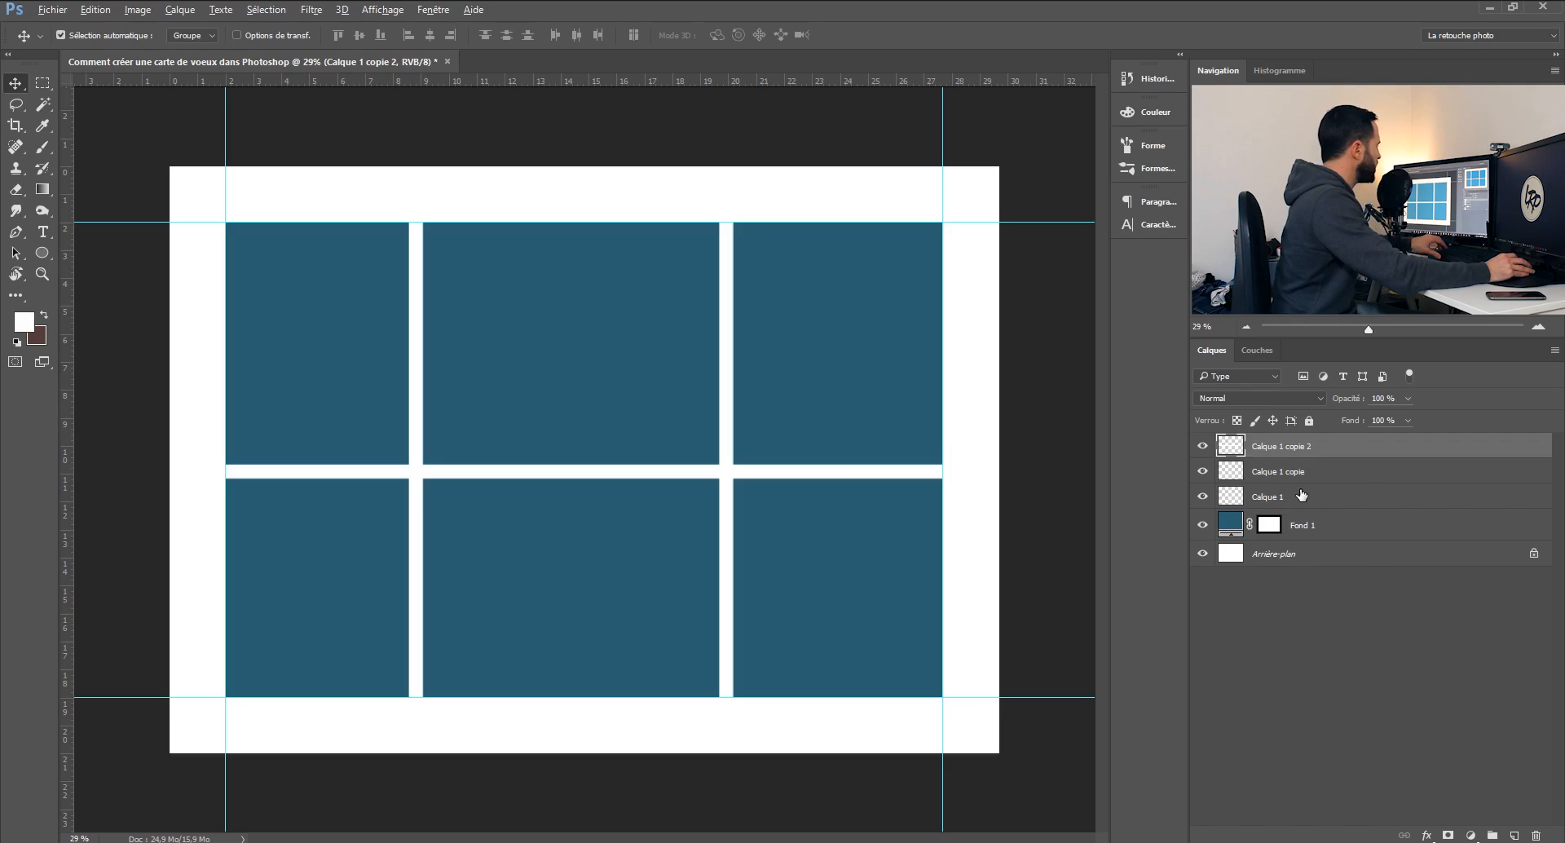
Group the three strip layers, name the group BARRES, and check it by toggling its visibility.
{"action": "left_click", "coordinate": [1302, 495], "text": "ctrl"}
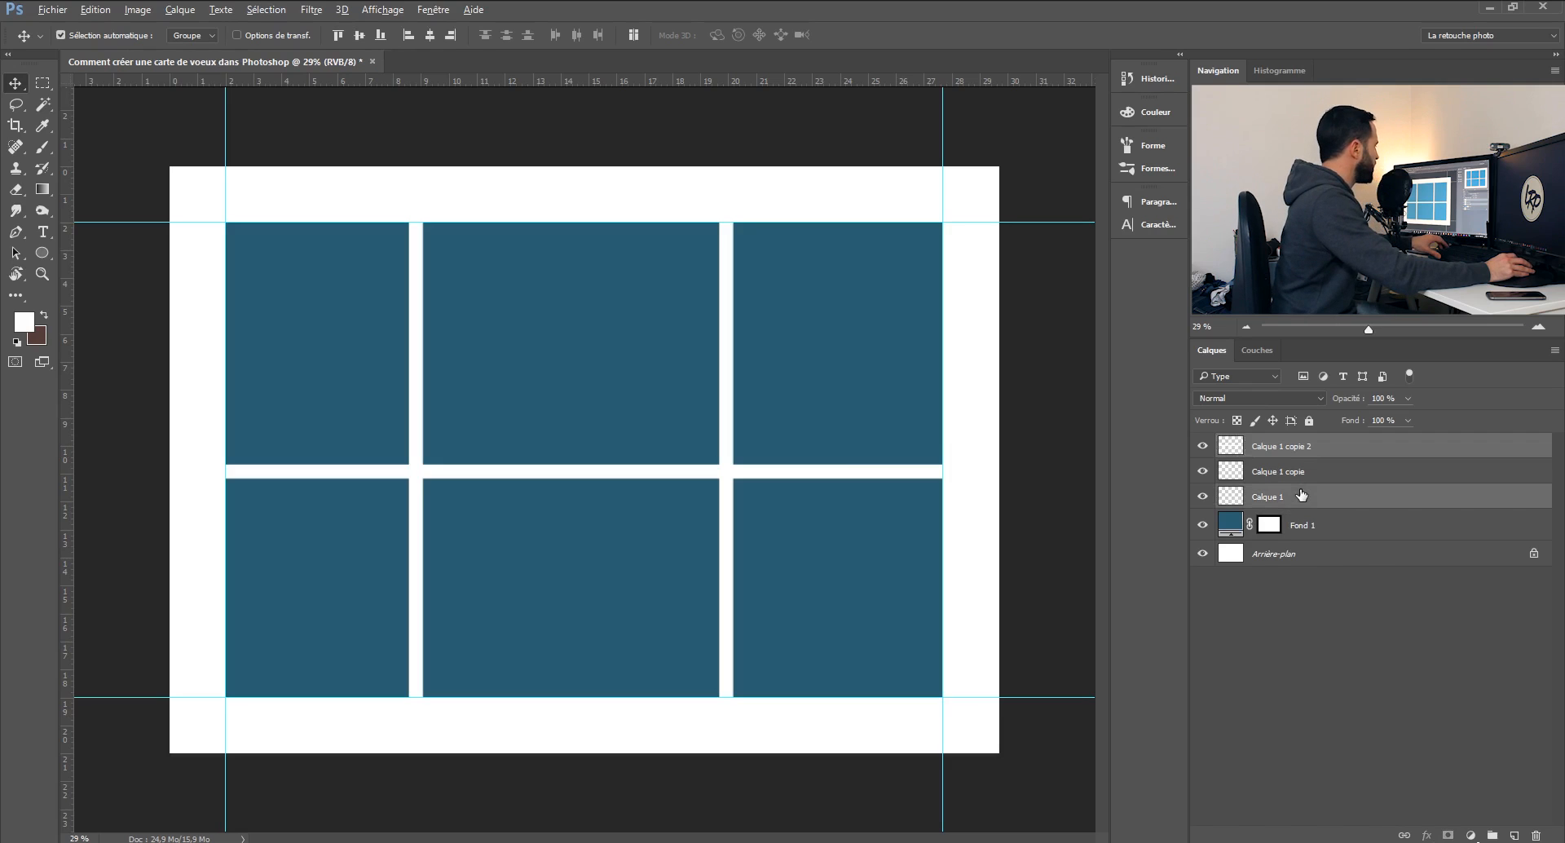
{"action": "left_click", "coordinate": [1311, 472], "text": "ctrl"}
{"action": "key", "text": "ctrl+g"}
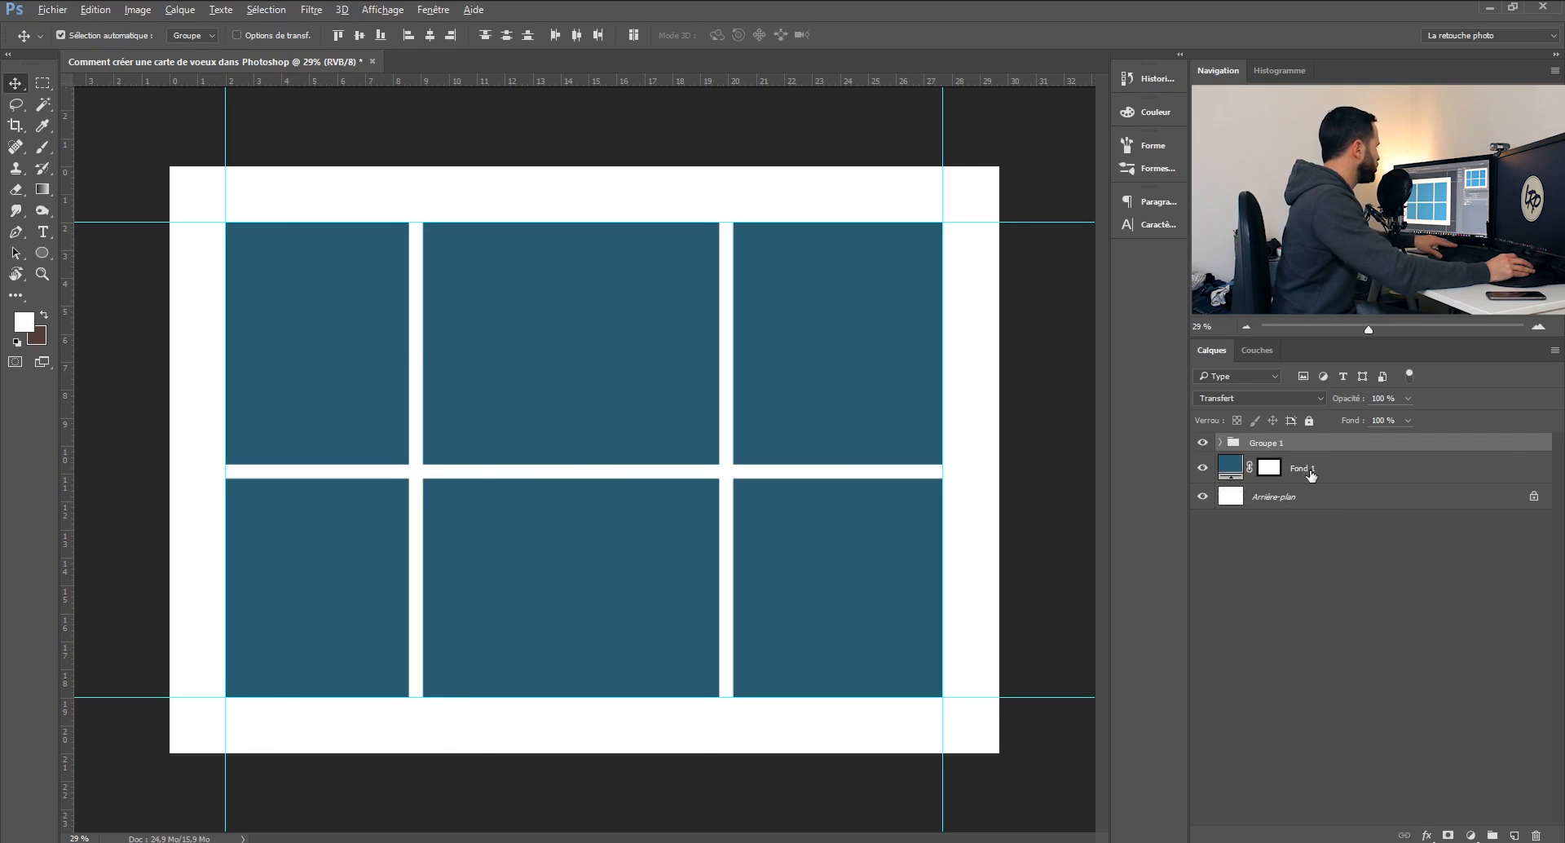
{"action": "double_click", "coordinate": [1268, 442]}
{"action": "type", "text": "BA"}
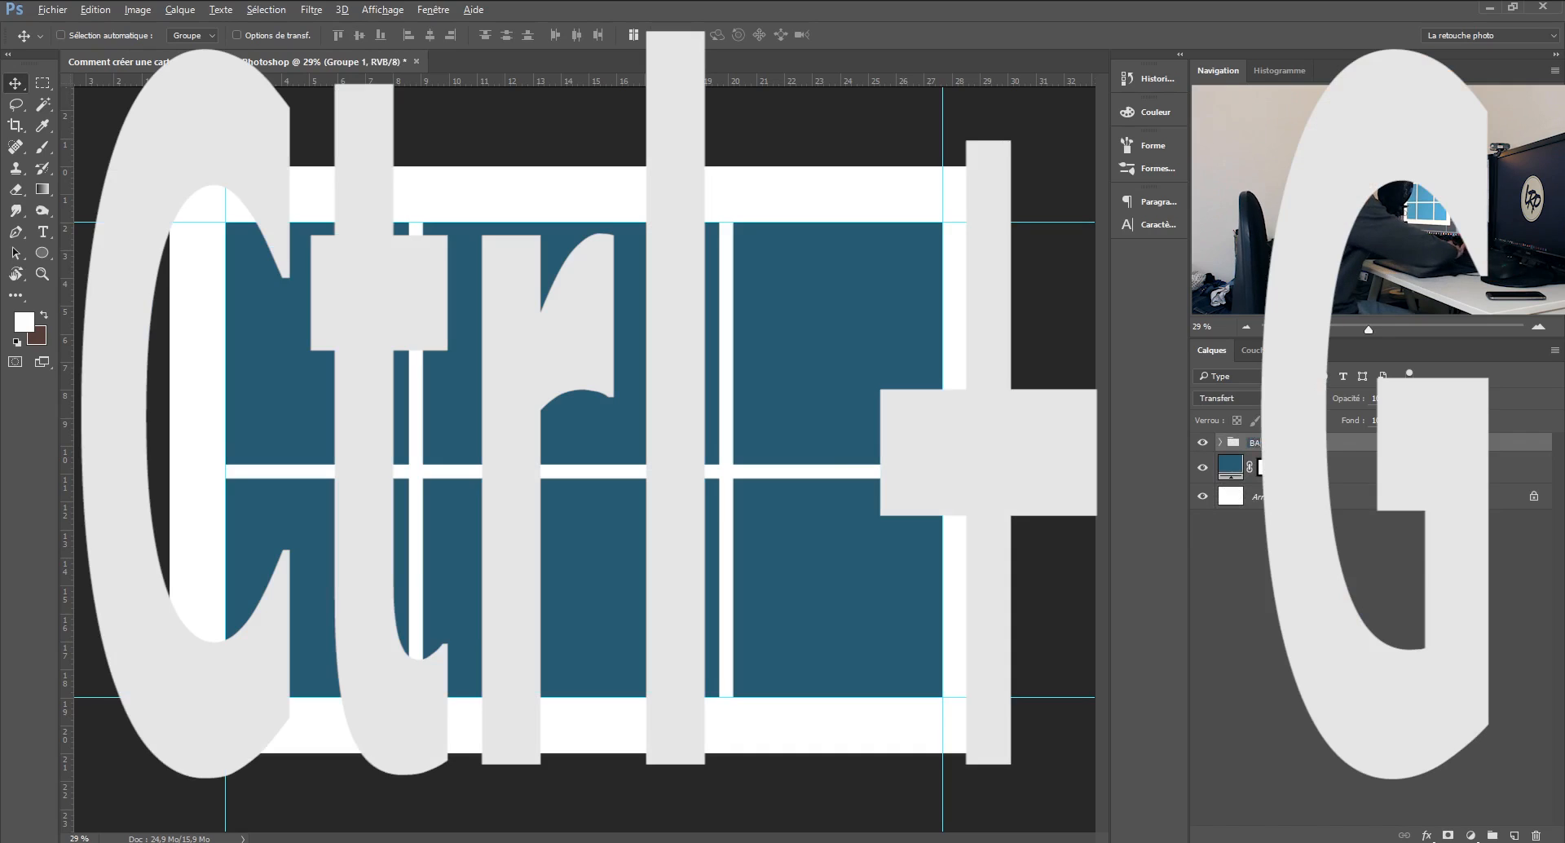
{"action": "type", "text": "RRES"}
{"action": "key", "text": "Return"}
{"action": "left_click", "coordinate": [1203, 442]}
{"action": "left_click", "coordinate": [1203, 442]}
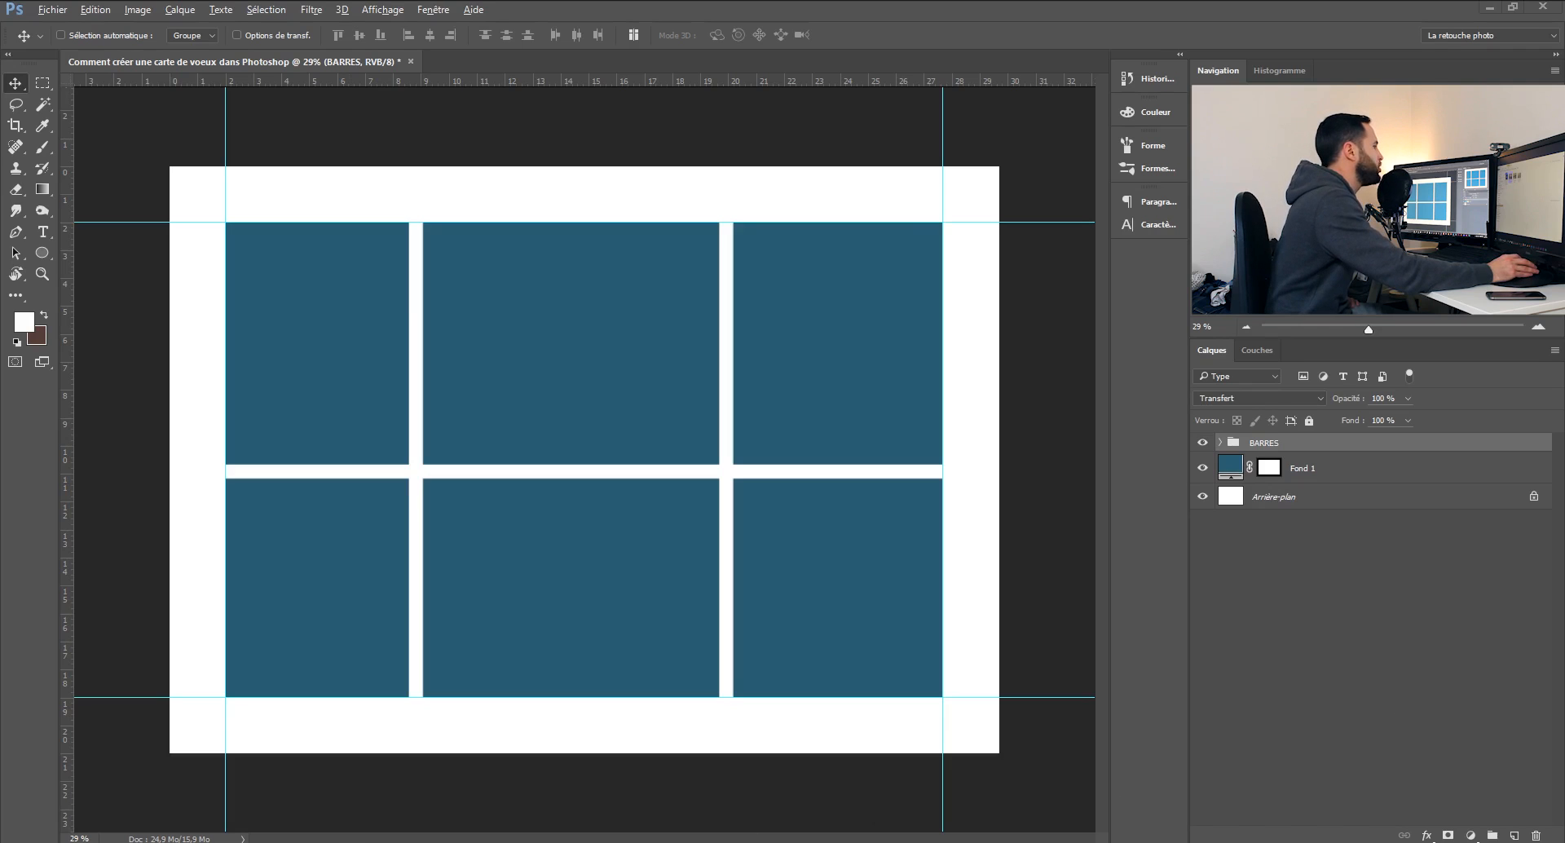
Place the photo Fotolia_93537205_Subscription_Monthly_XL and scale it to about 76.5%, fitting the height between the guides and starting at the left guide.
{"action": "left_click_drag", "start_coordinate": [1564, 590], "coordinate": [660, 591]}
{"action": "left_click_drag", "start_coordinate": [278, 506], "coordinate": [330, 491]}
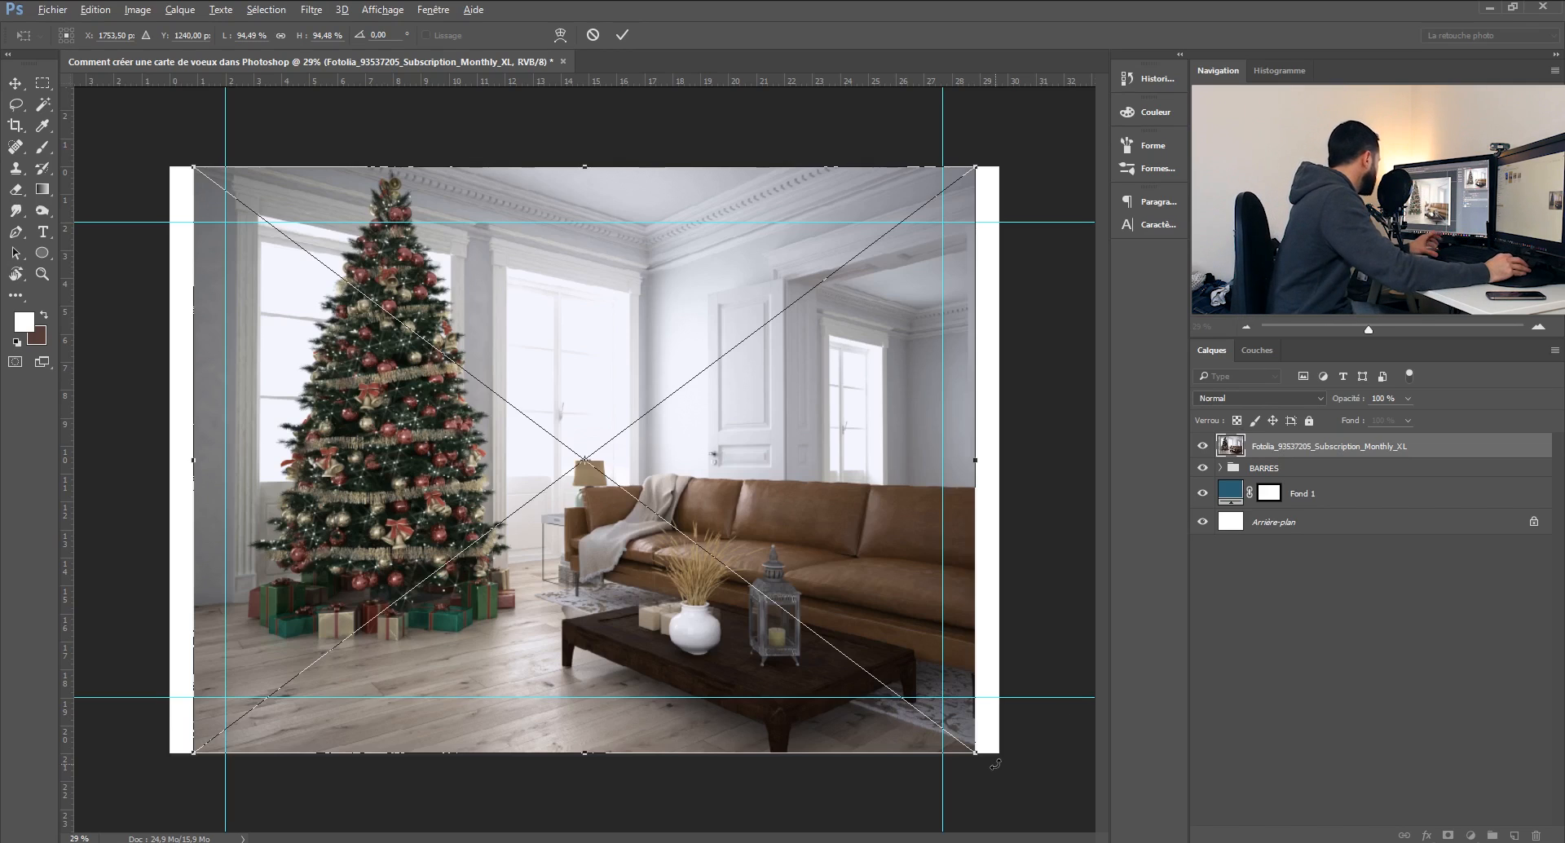
{"action": "left_click_drag", "start_coordinate": [977, 756], "coordinate": [969, 747]}
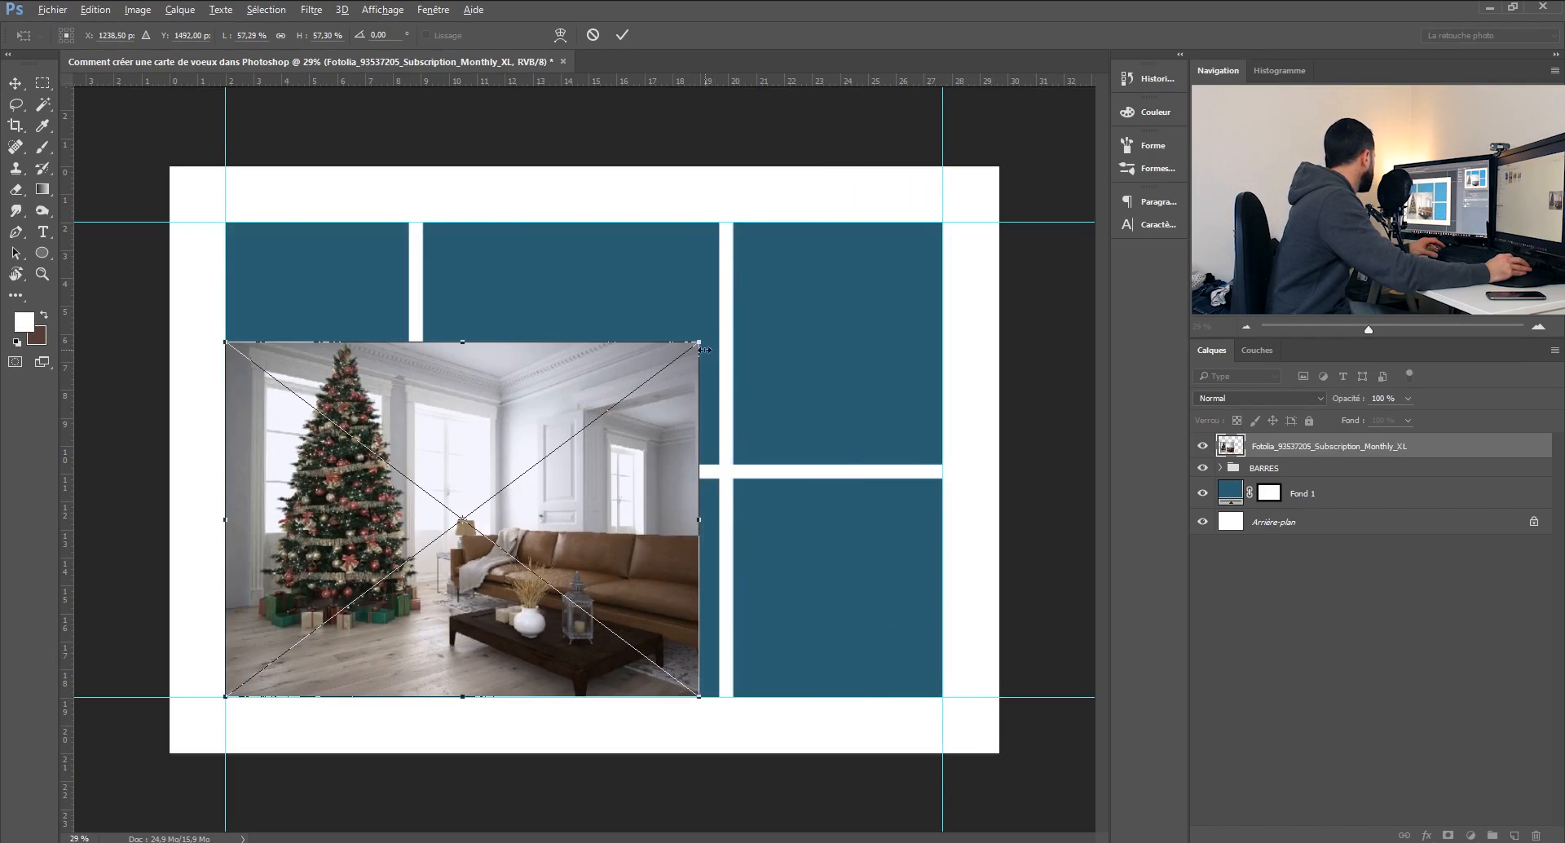
{"action": "left_click_drag", "start_coordinate": [703, 350], "coordinate": [888, 265]}
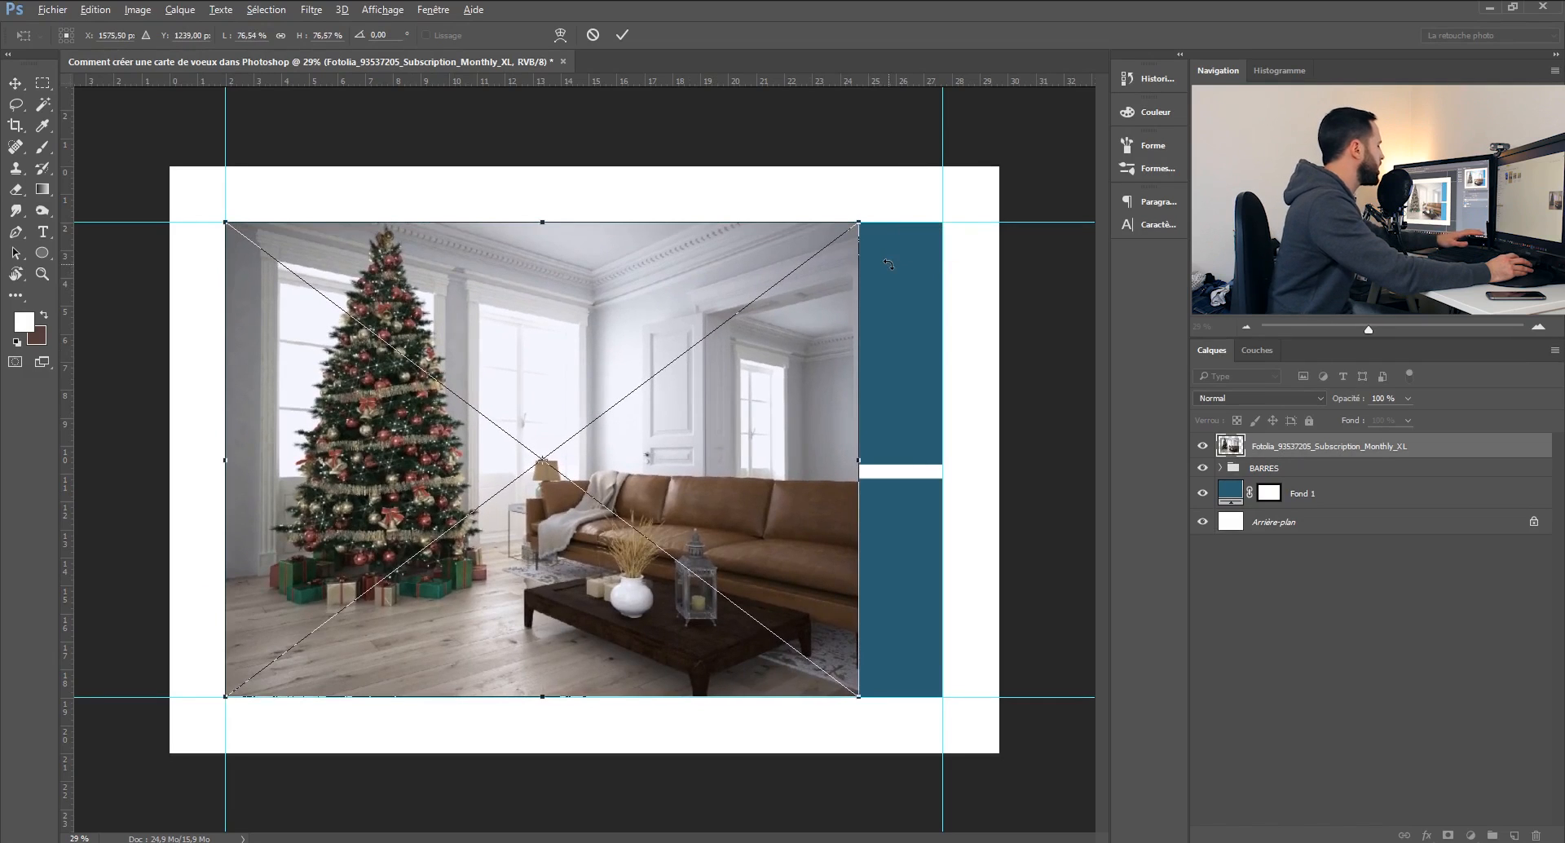
{"action": "key", "text": "Return"}
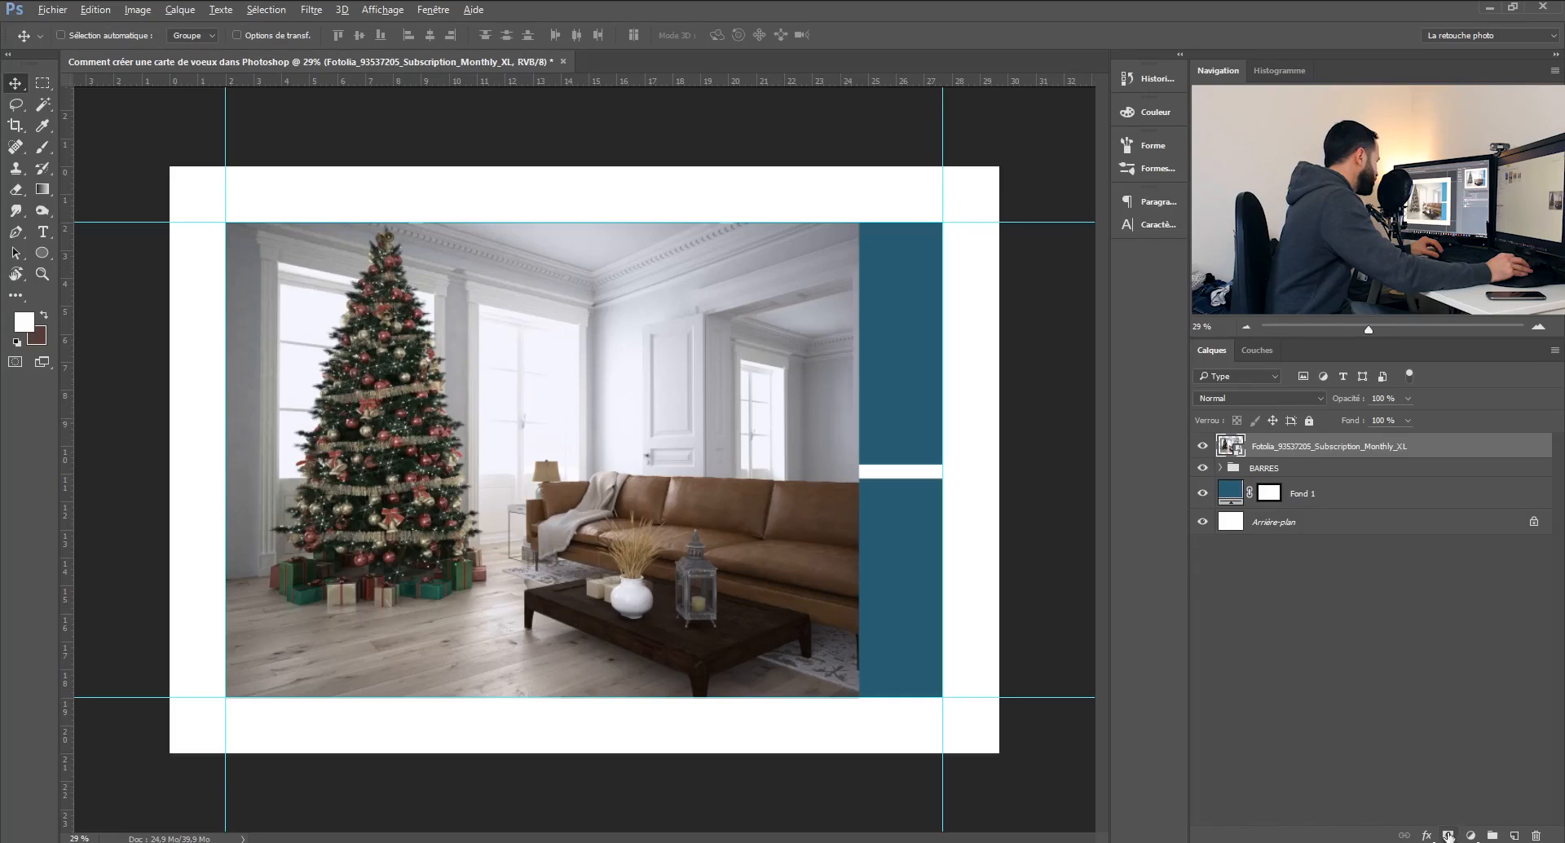
Add a layer mask to the photo and select the page area from the left vertical strip to the page's right edge.
{"action": "left_click", "coordinate": [1447, 837]}
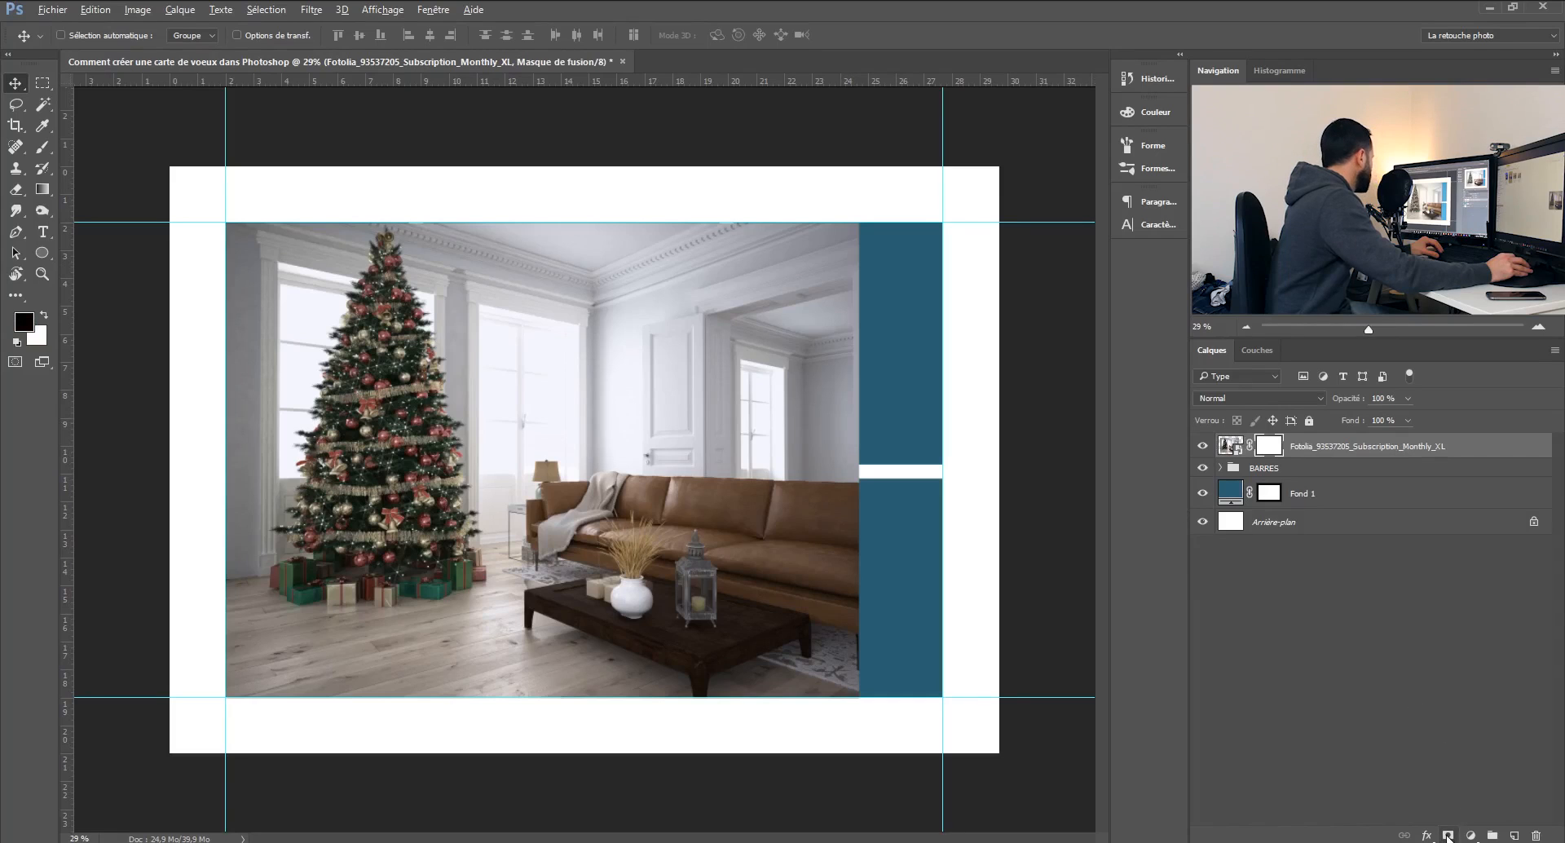
{"action": "left_click", "coordinate": [42, 82]}
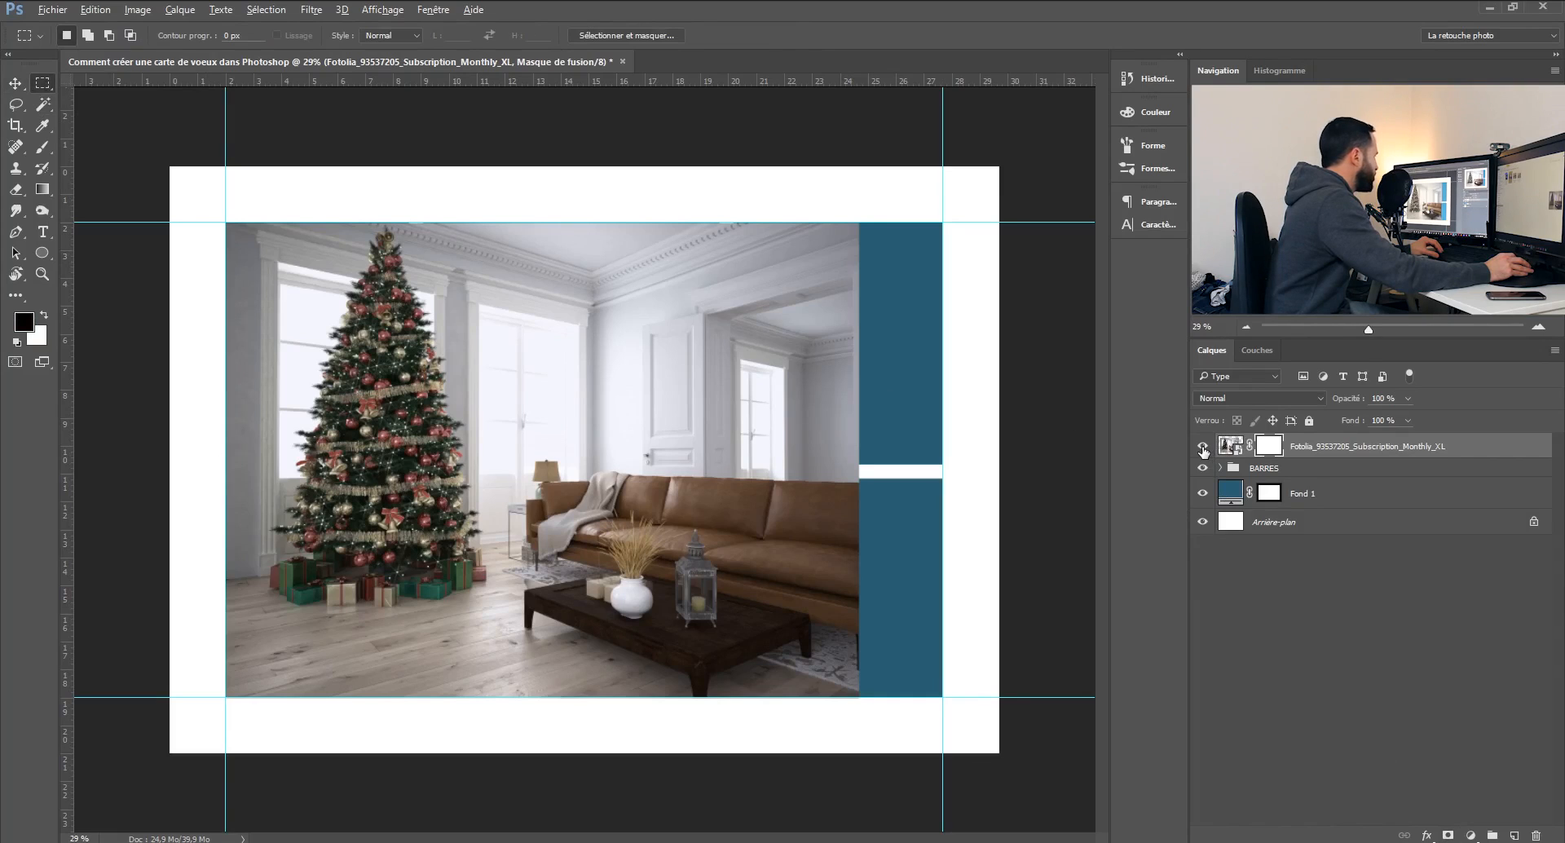
{"action": "left_click", "coordinate": [1204, 447]}
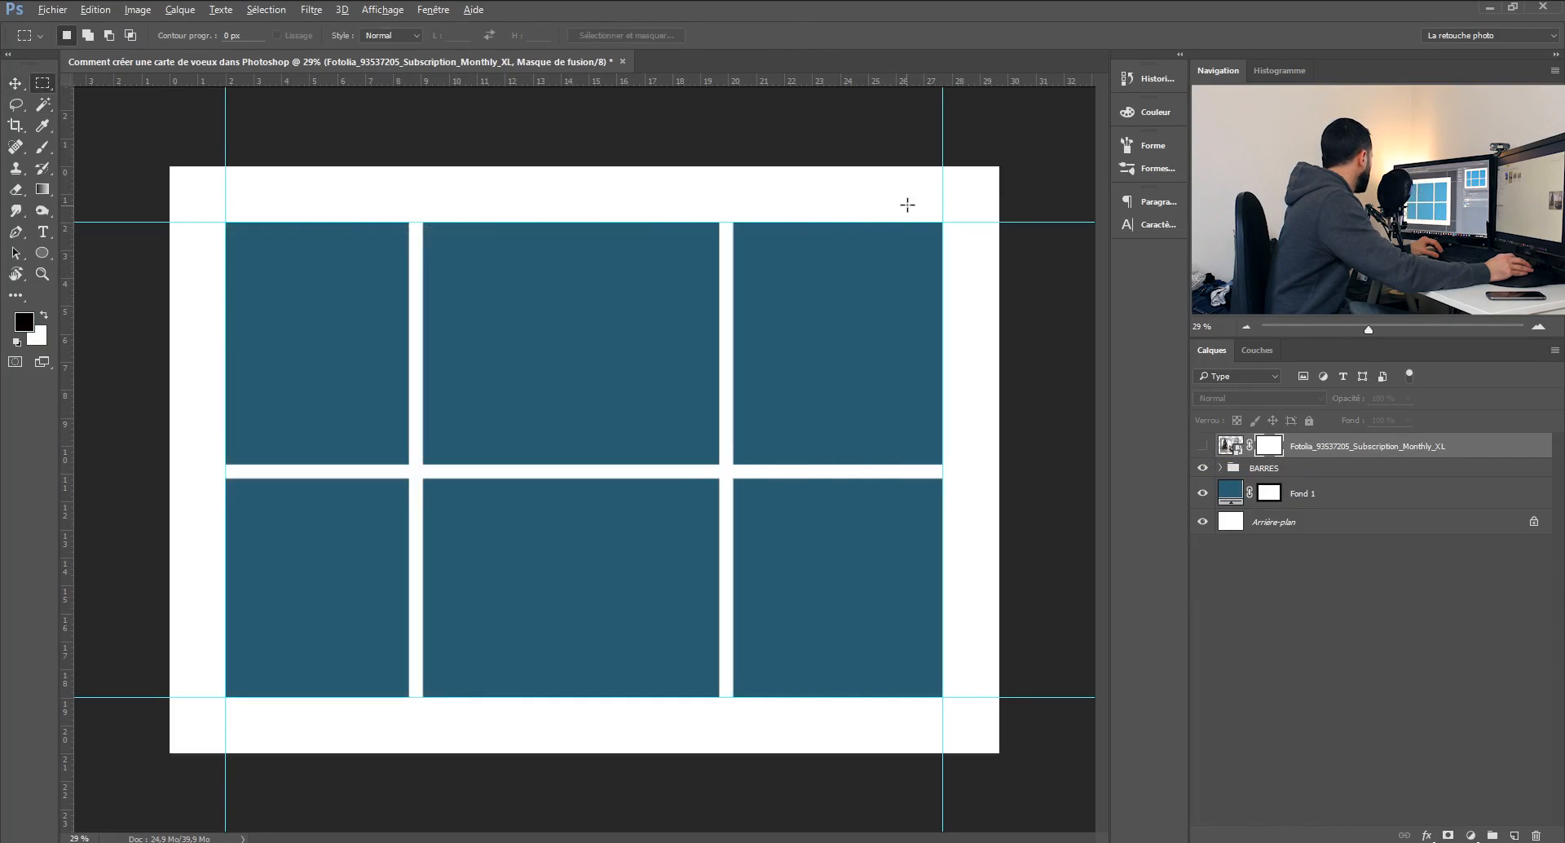
{"action": "left_click_drag", "start_coordinate": [1024, 148], "coordinate": [412, 790]}
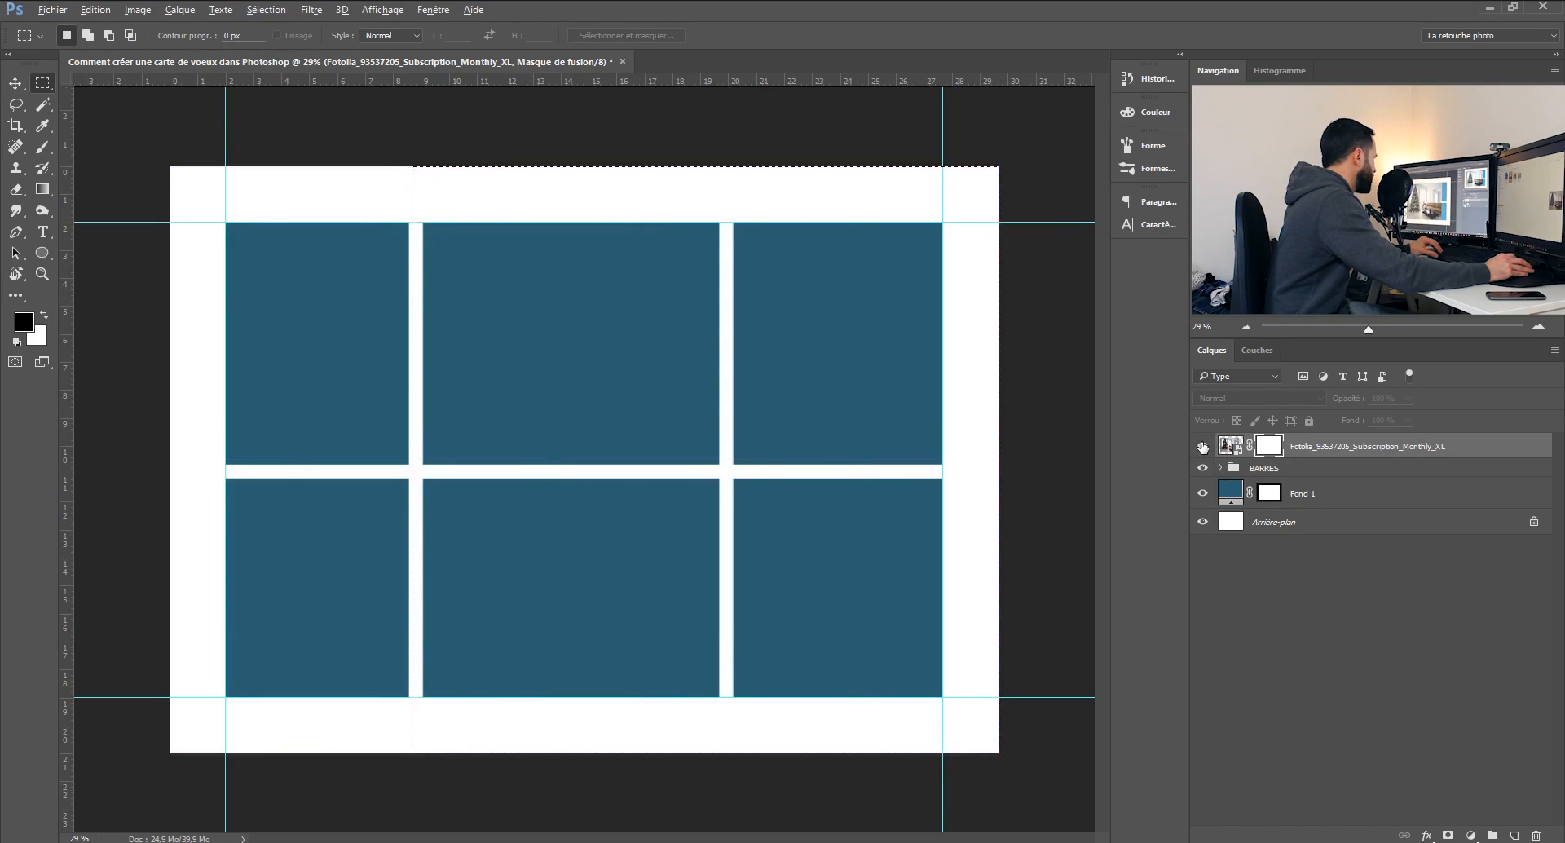
{"action": "left_click", "coordinate": [1202, 446]}
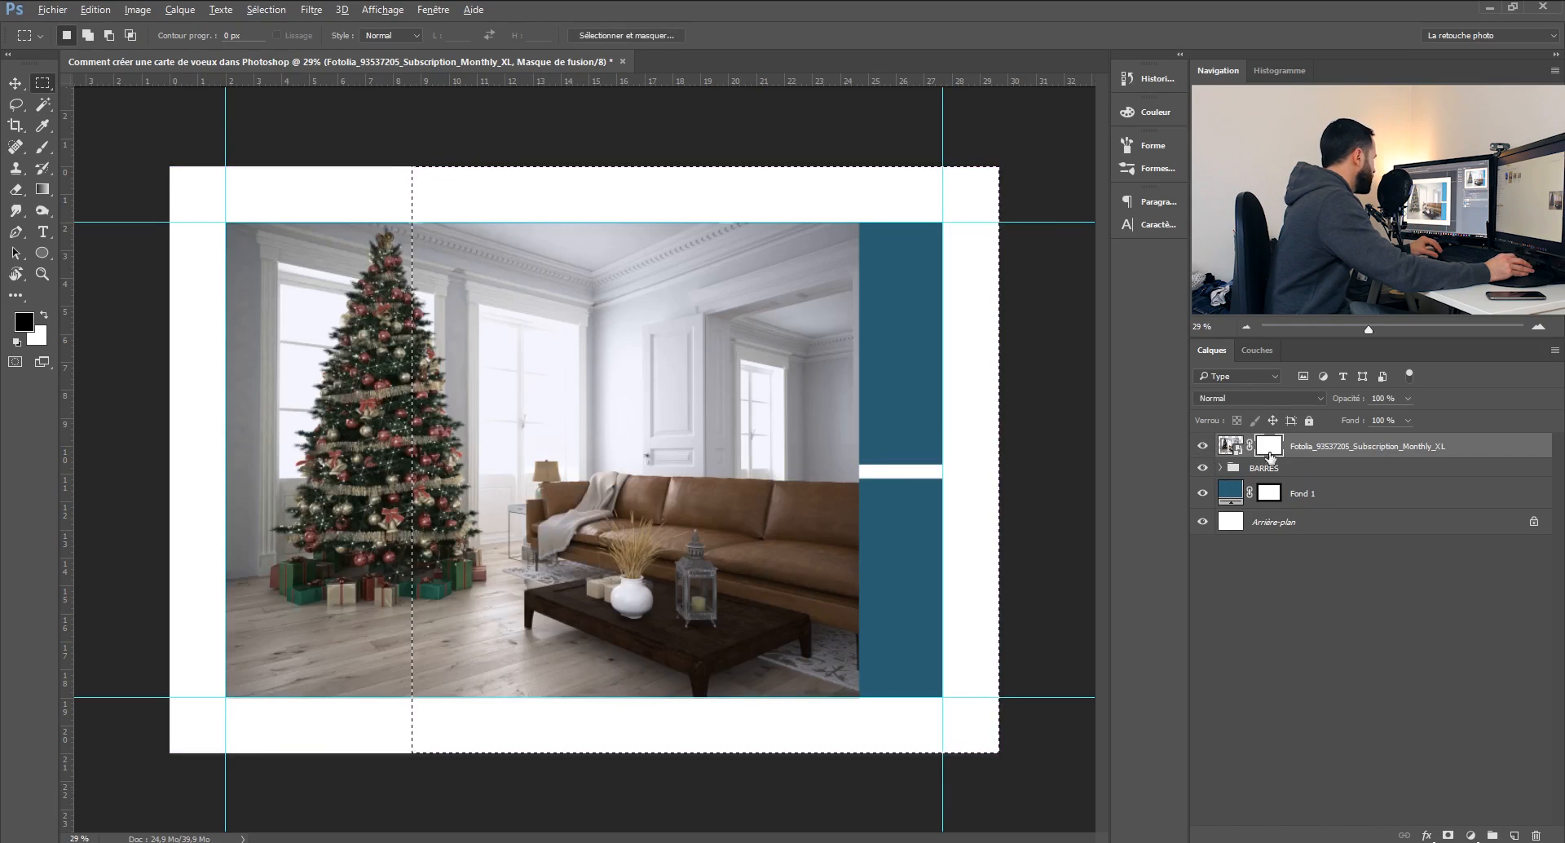
Fill the selected area on the photo's mask with the black foreground colour, and deselect.
{"action": "left_click", "coordinate": [23, 322]}
{"action": "left_click", "coordinate": [898, 344]}
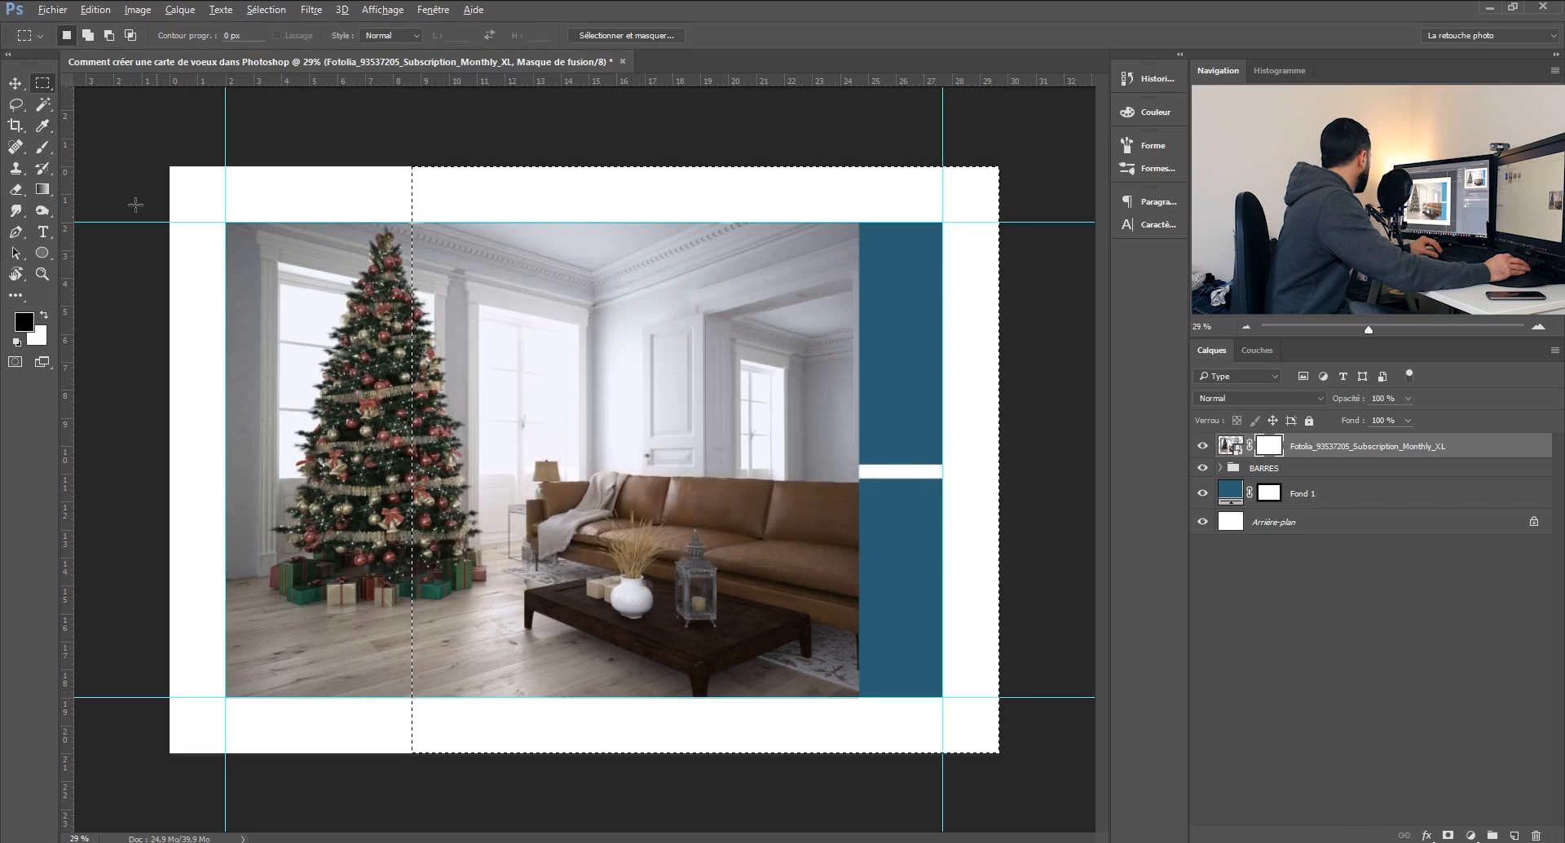
{"action": "left_click", "coordinate": [95, 10]}
{"action": "left_click", "coordinate": [171, 241]}
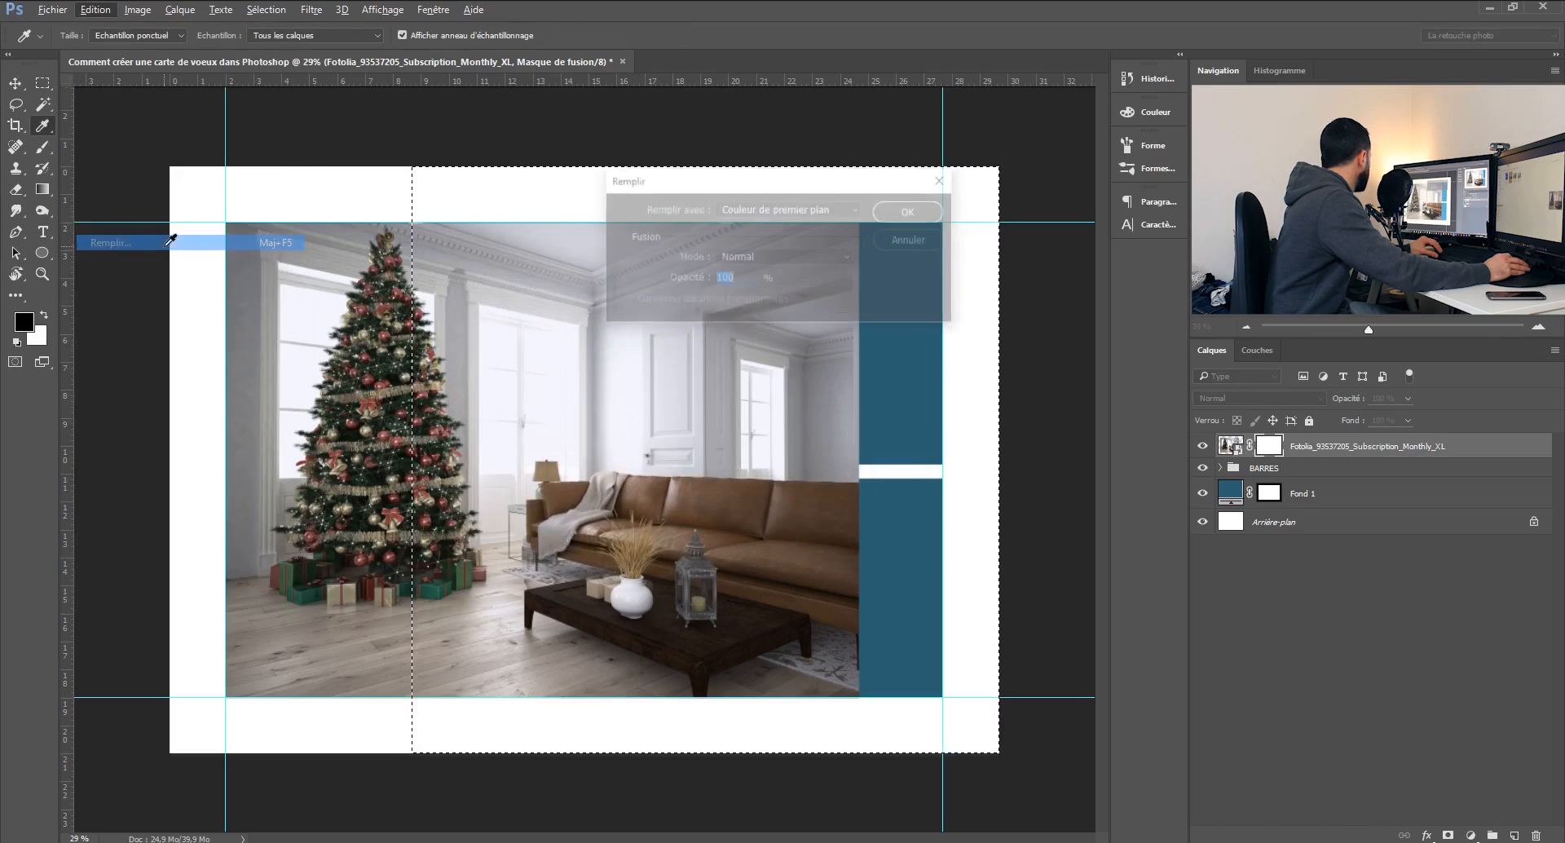
{"action": "left_click", "coordinate": [932, 212]}
{"action": "key", "text": "m"}
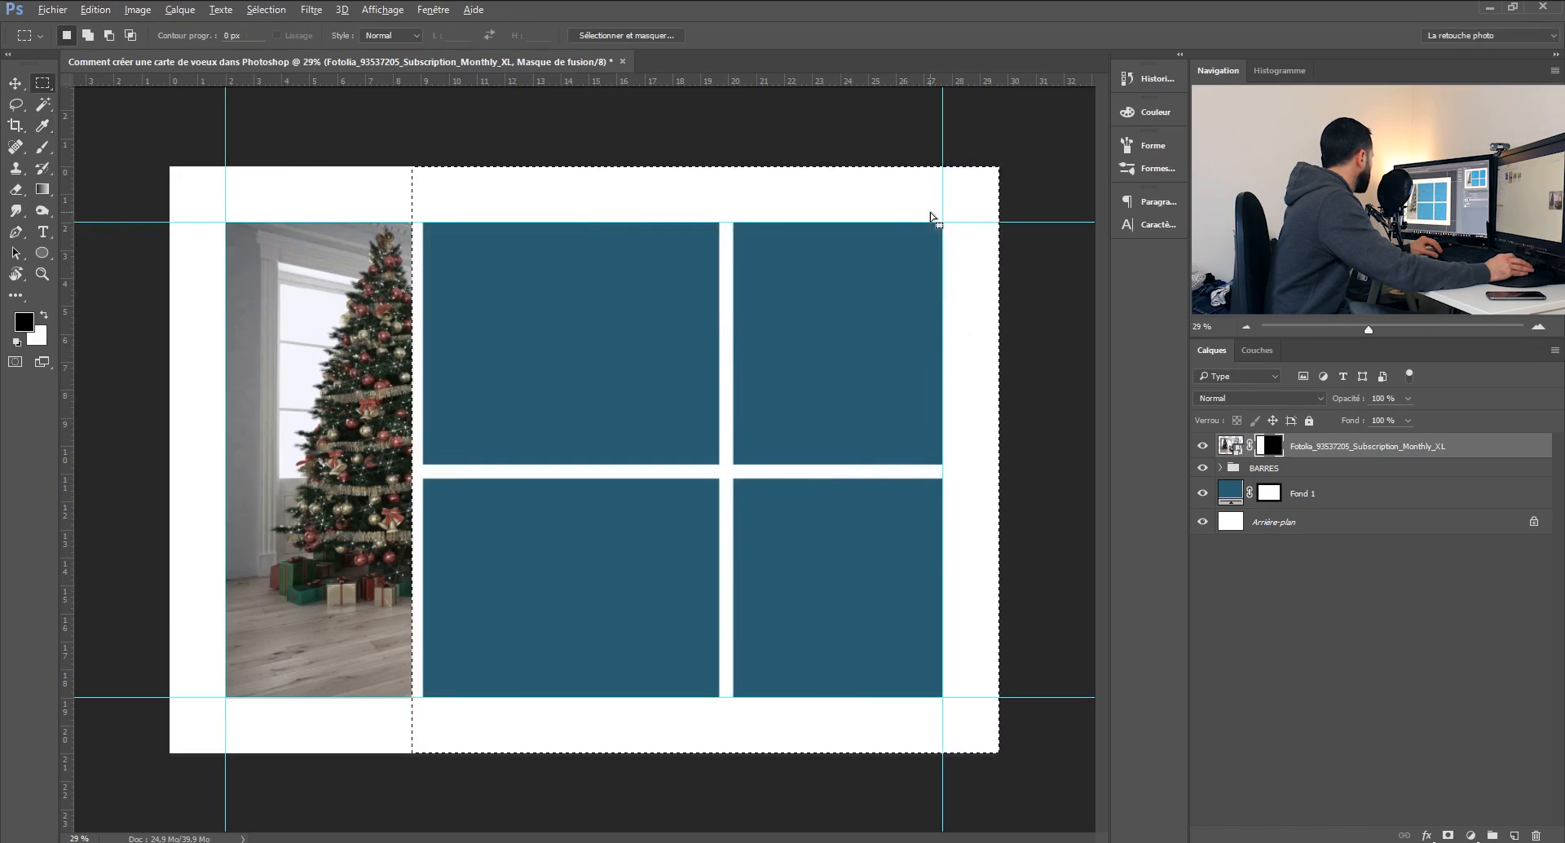
{"action": "key", "text": "ctrl+d"}
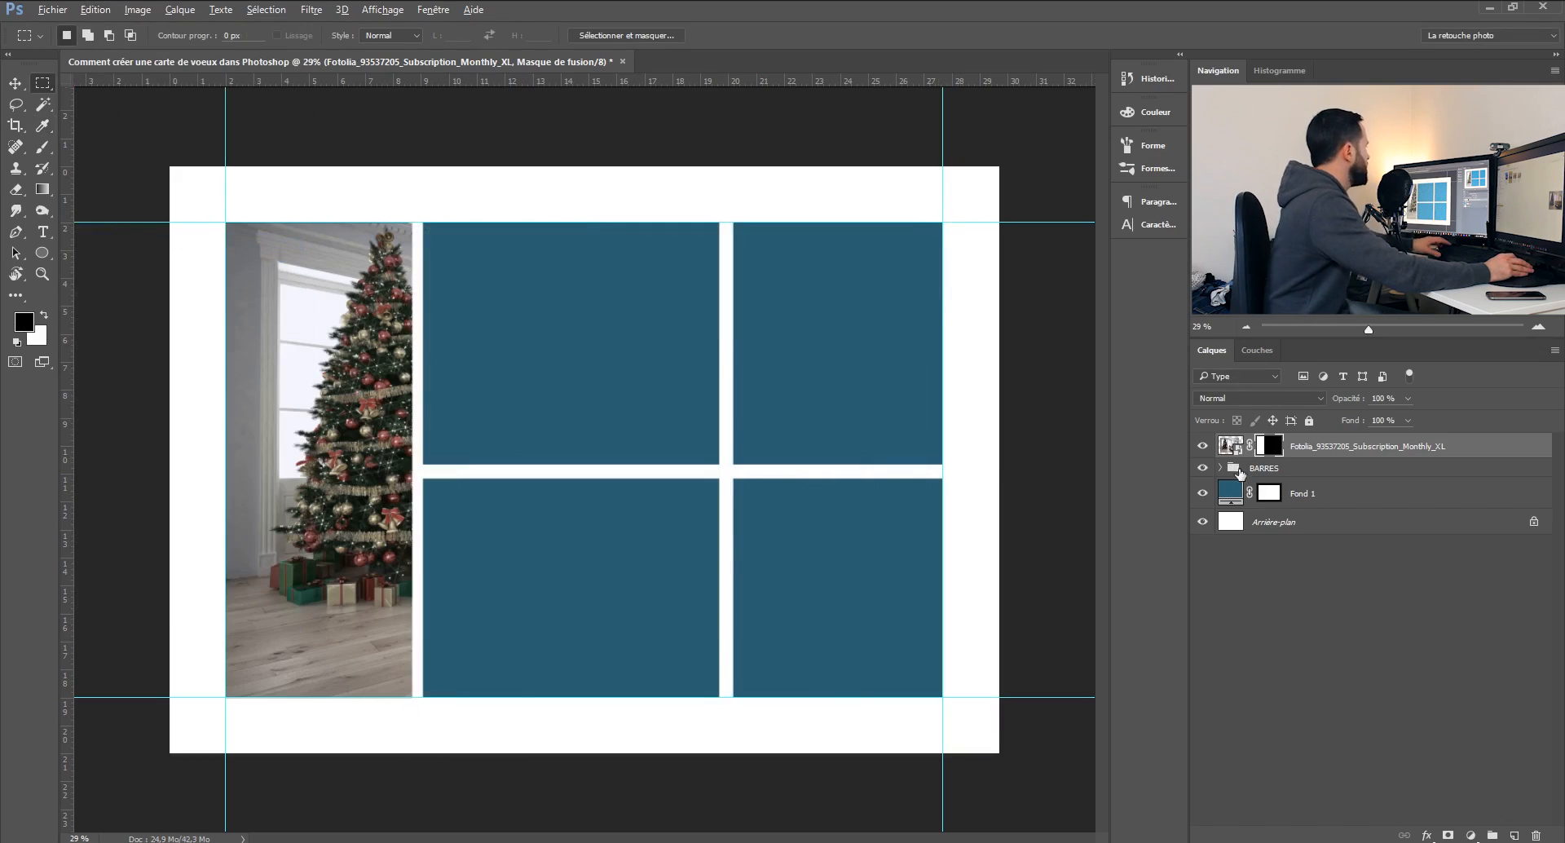
Move the masked Christmas tree photo about 1.3 cm to the left.
{"action": "left_click", "coordinate": [1231, 447]}
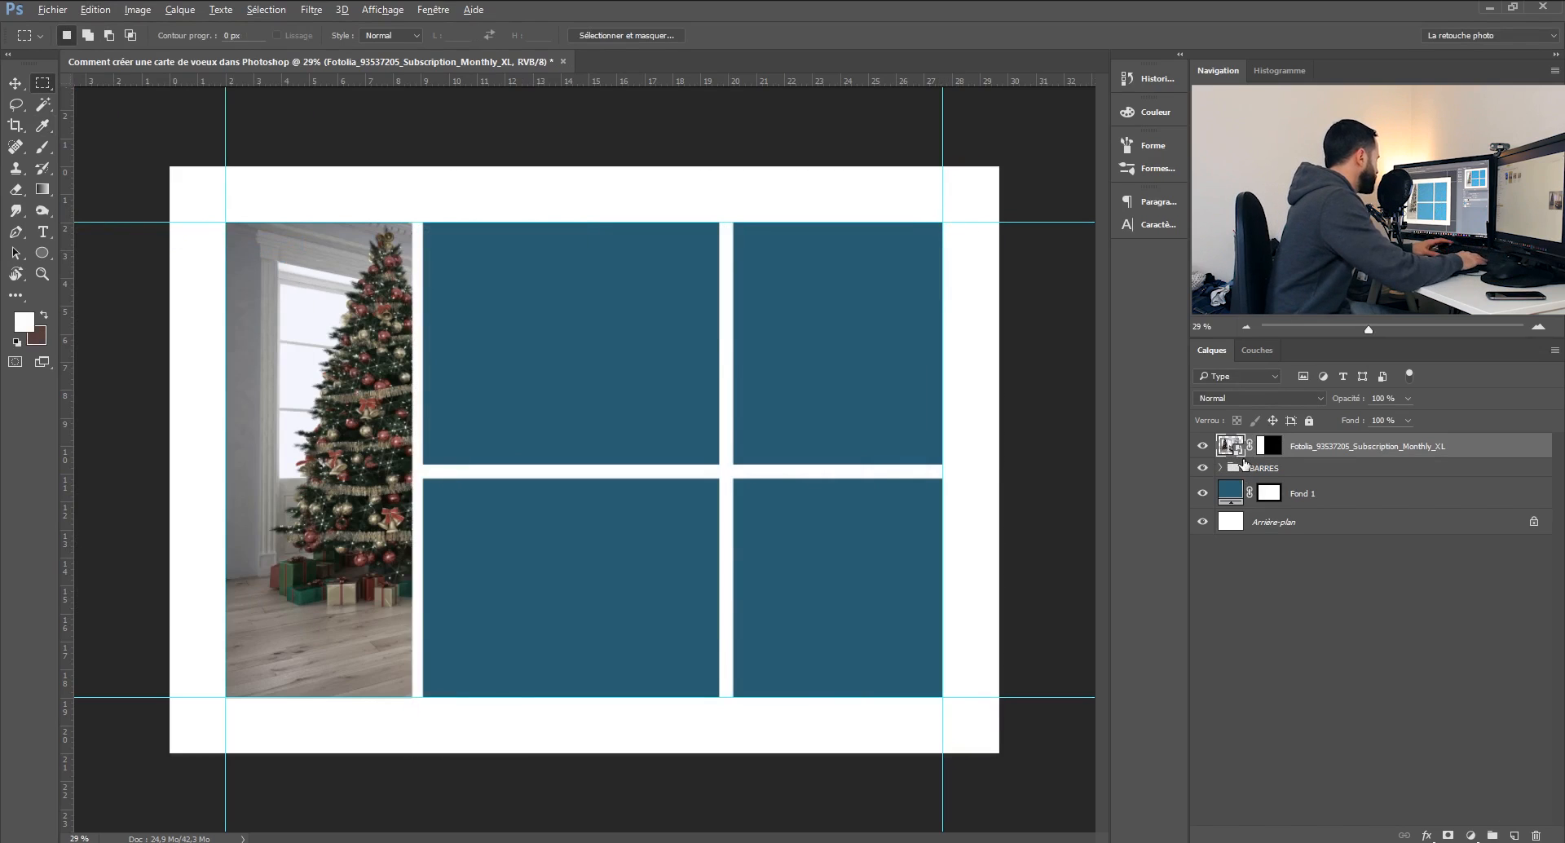
{"action": "left_click", "coordinate": [15, 83]}
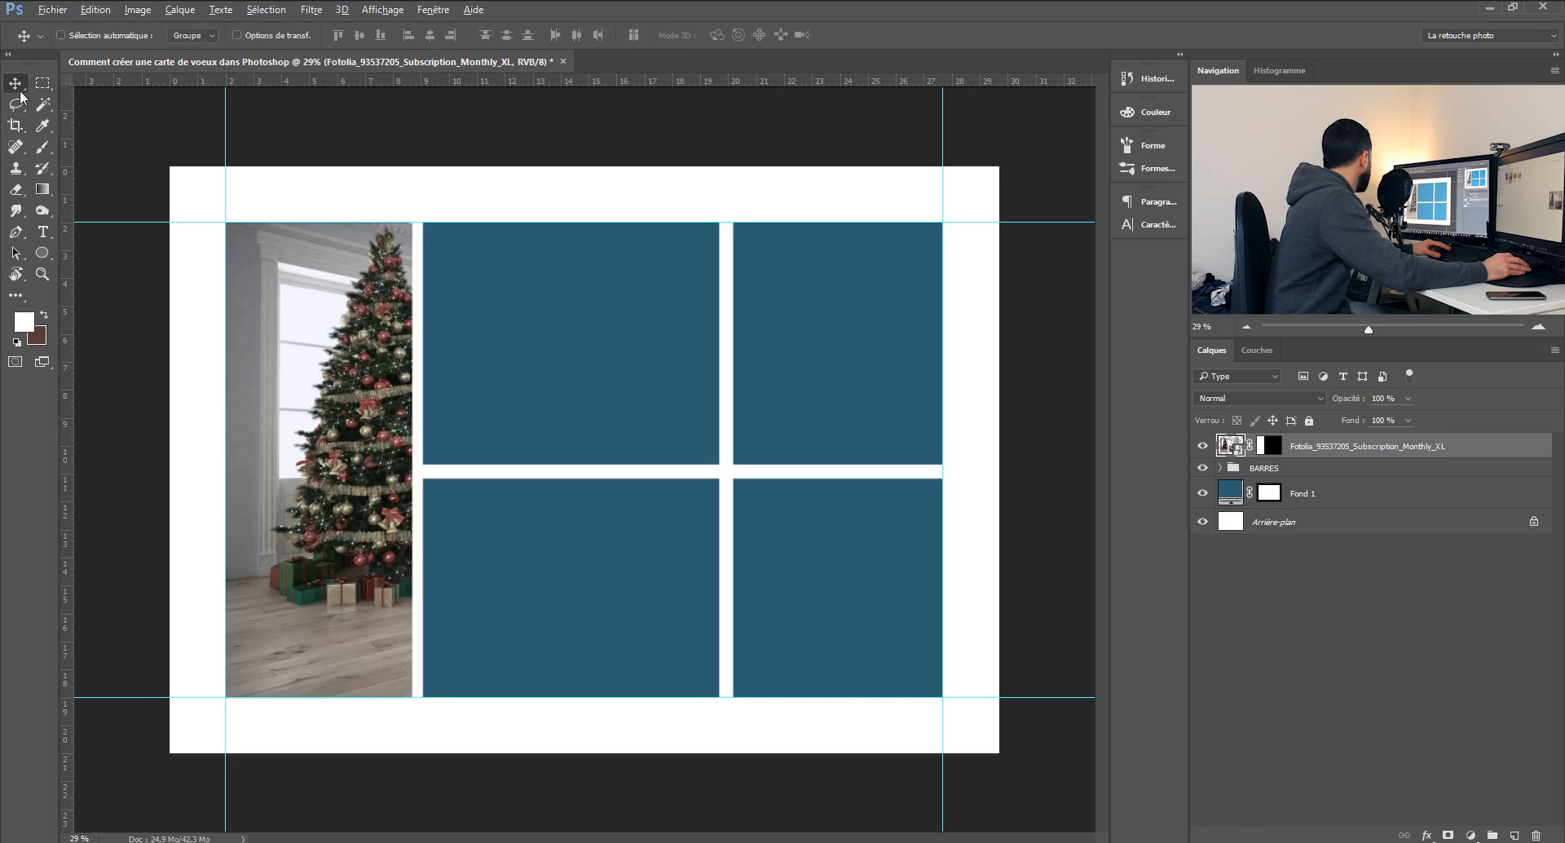
{"action": "left_click_drag", "start_coordinate": [369, 421], "coordinate": [333, 422]}
{"action": "left_click", "coordinate": [43, 83]}
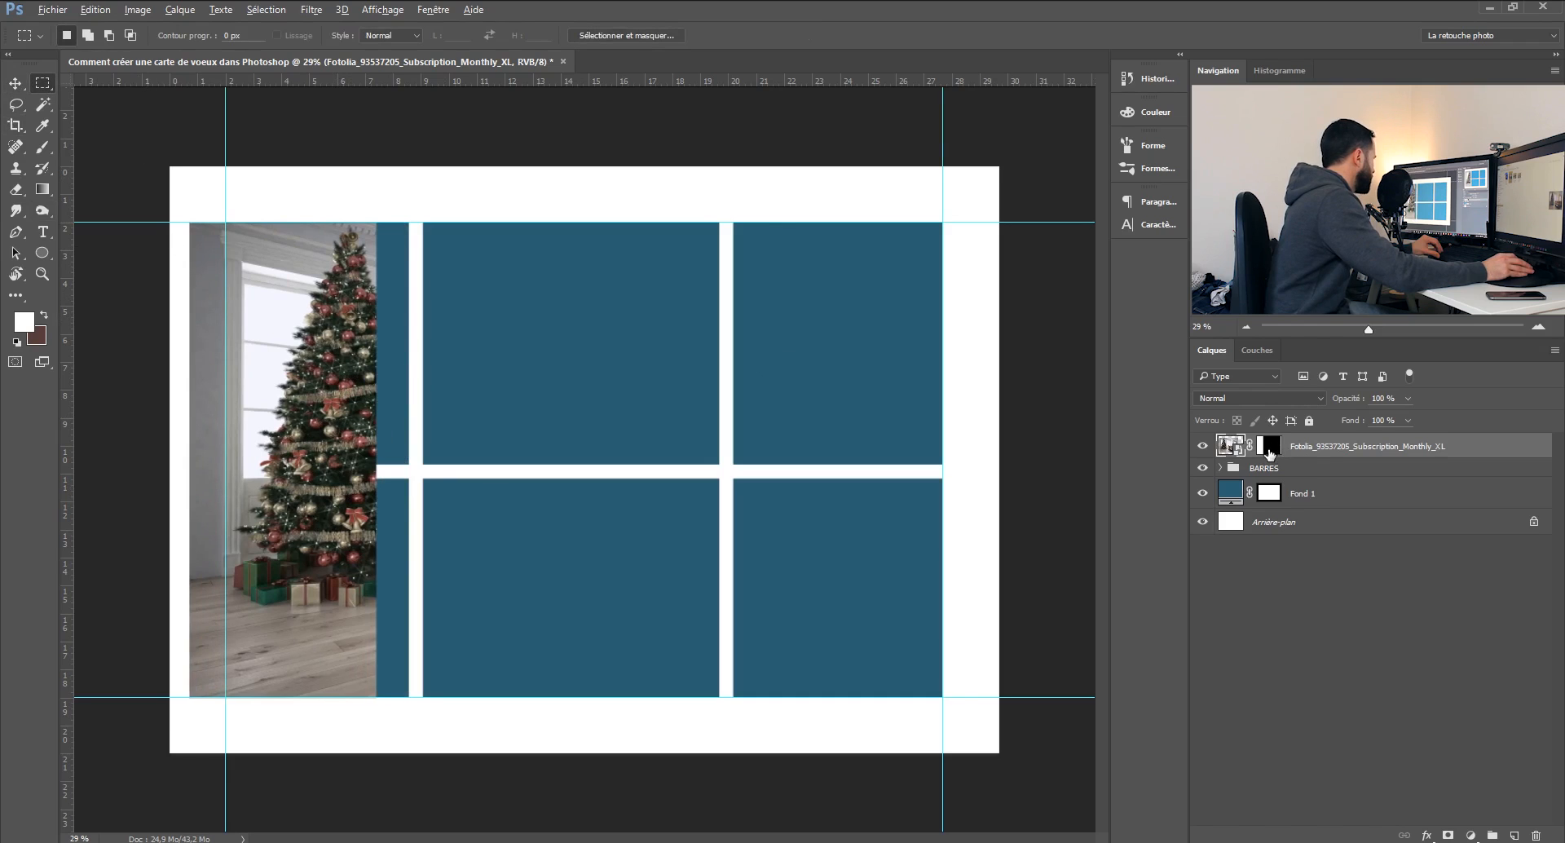
On the tree photo's mask, select the full-height page strip outside the first vertical guide and fill it with black.
{"action": "left_click", "coordinate": [1268, 448]}
{"action": "mouse_move", "coordinate": [170, 167]}
{"action": "left_mouse_down"}
{"action": "mouse_move", "coordinate": [233, 688]}
{"action": "mouse_move", "coordinate": [220, 773]}
{"action": "left_mouse_up"}
{"action": "key", "text": "shift+BackSpace"}
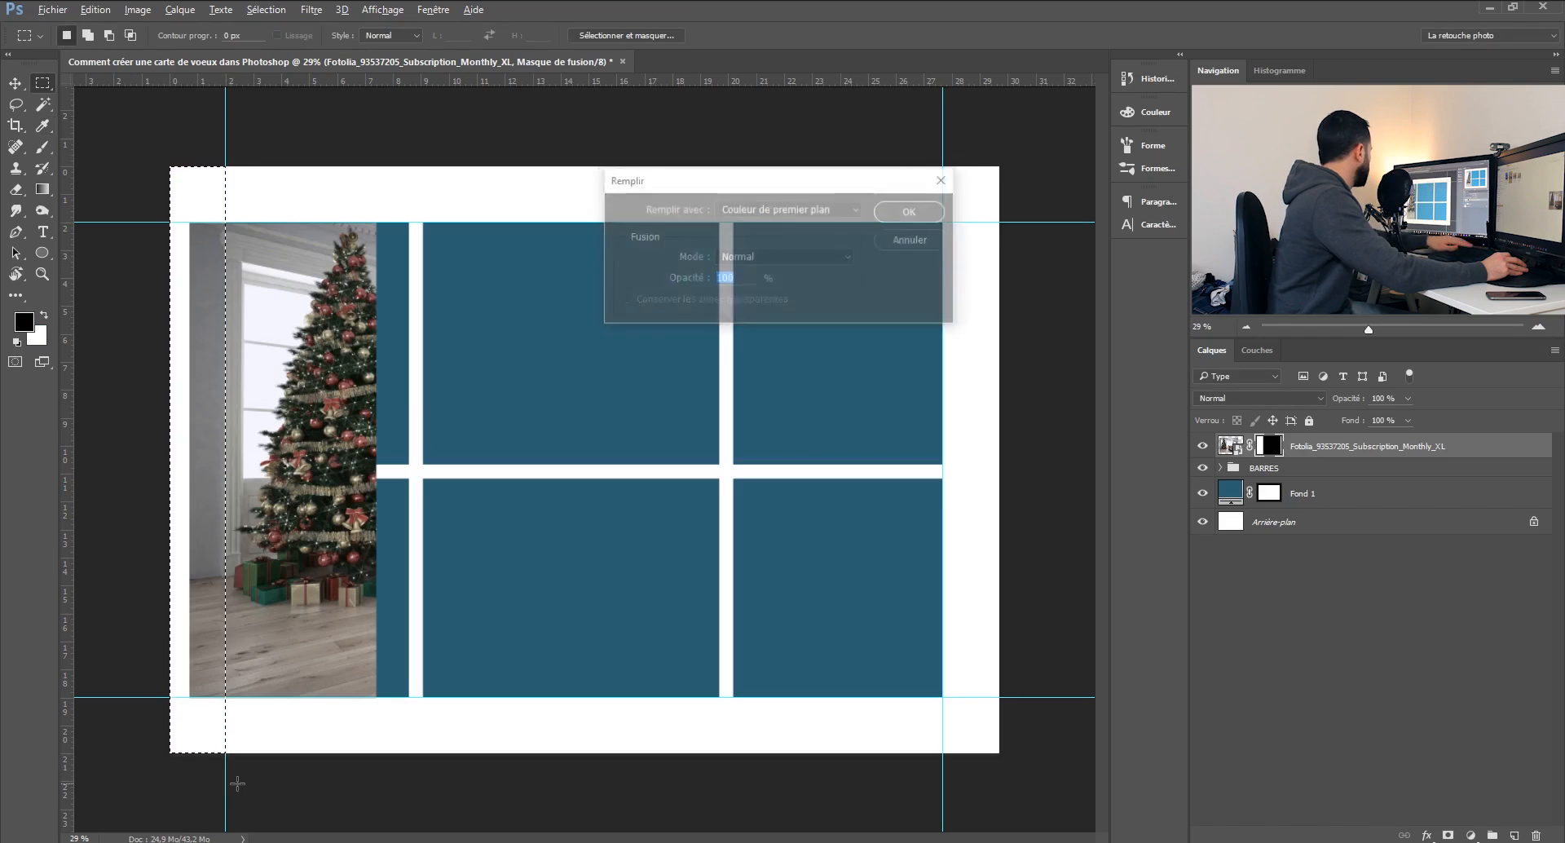
{"action": "key", "text": "Return"}
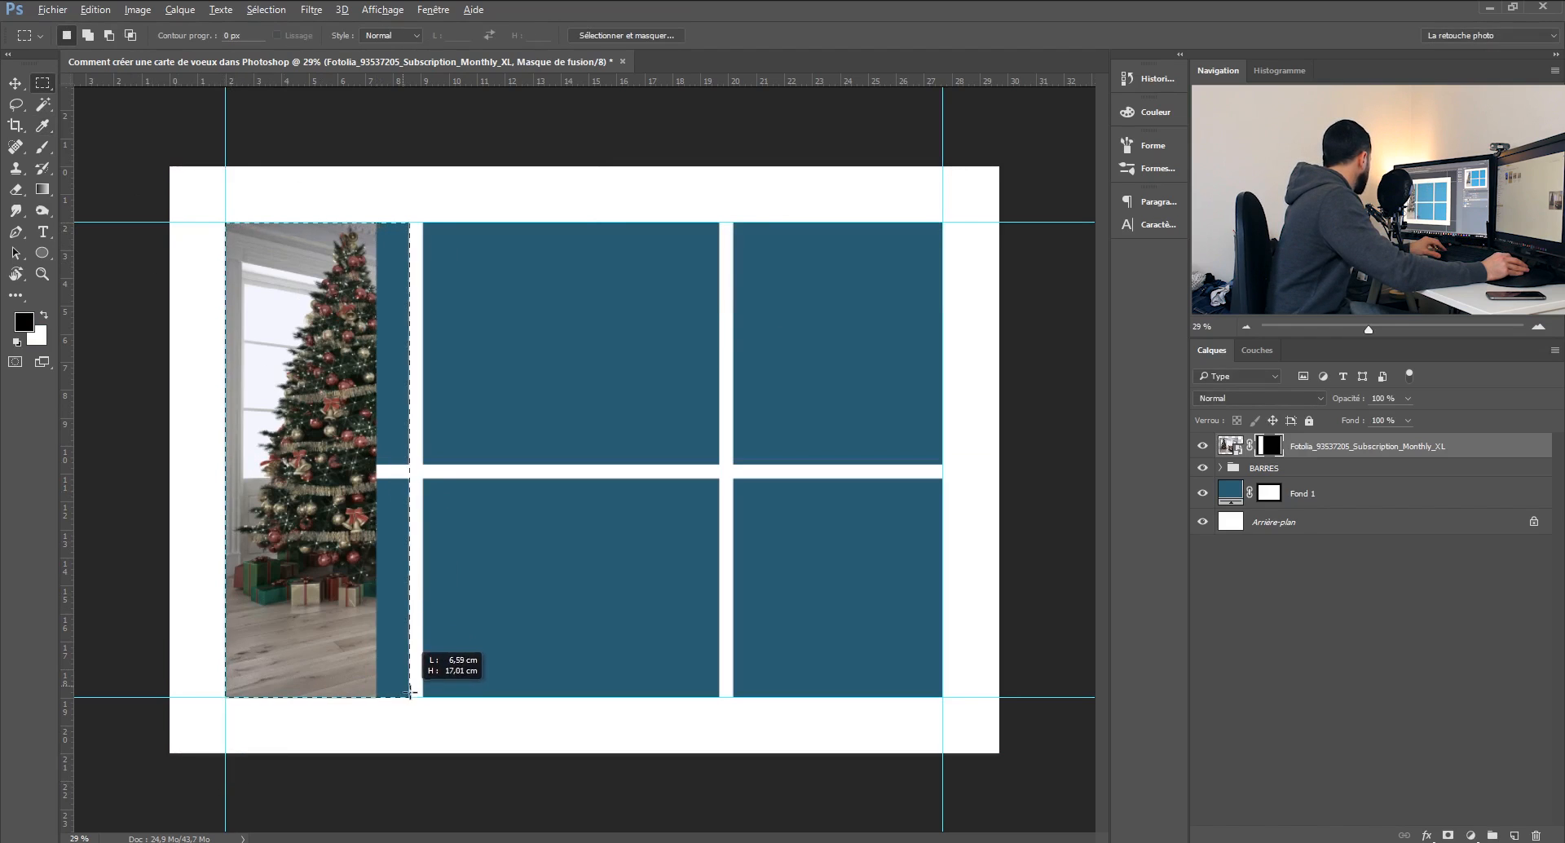
Select the area from the left guide to the right edge of the first white vertical bar and fill it with white on the photo's mask.
{"action": "left_click_drag", "start_coordinate": [418, 695], "coordinate": [423, 701]}
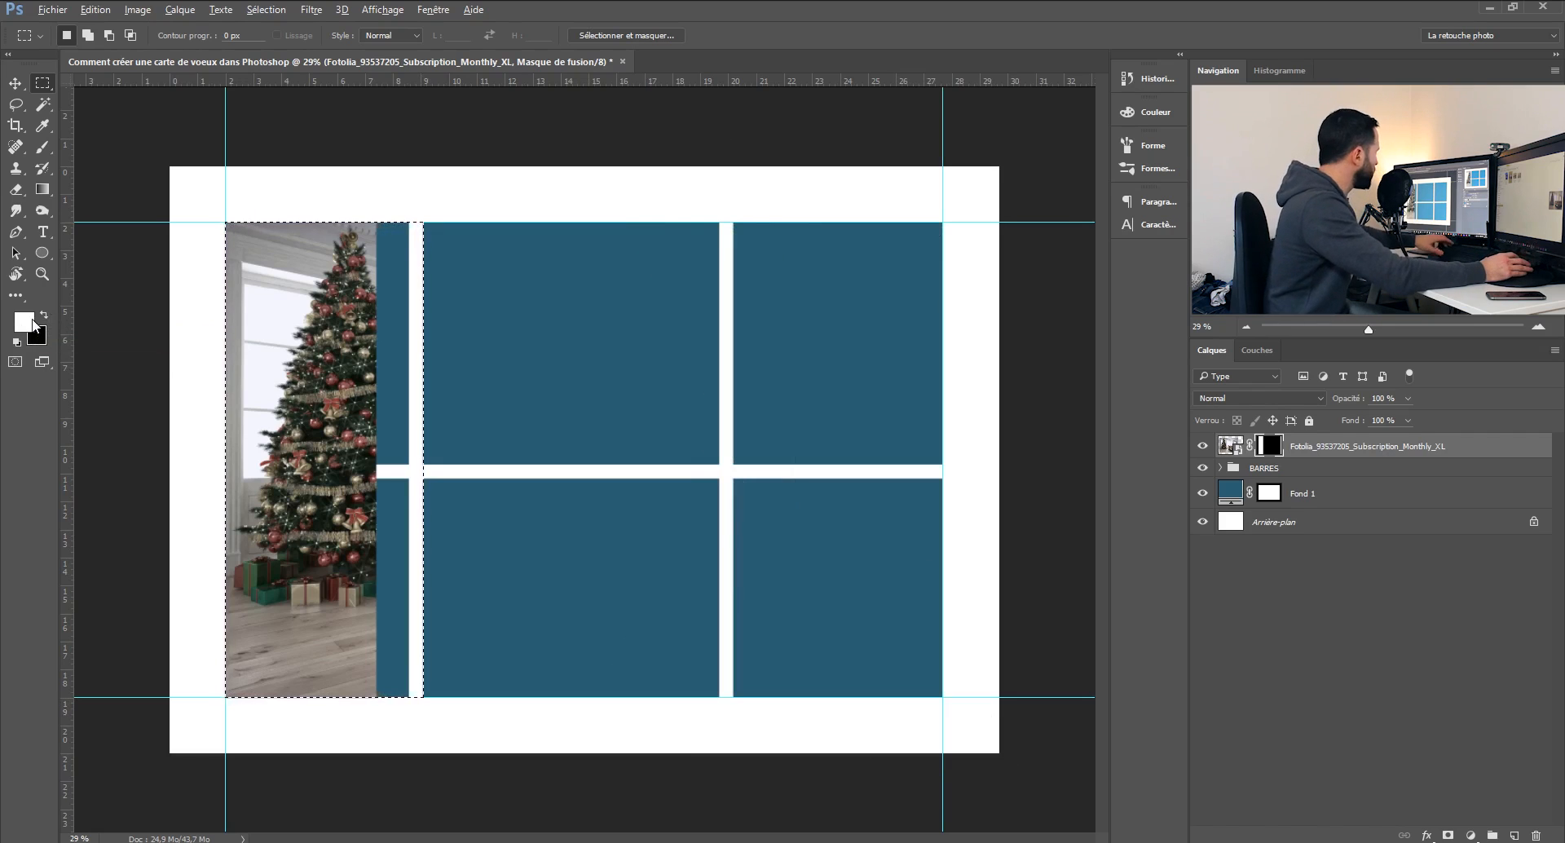
{"action": "key", "text": "shift+F5"}
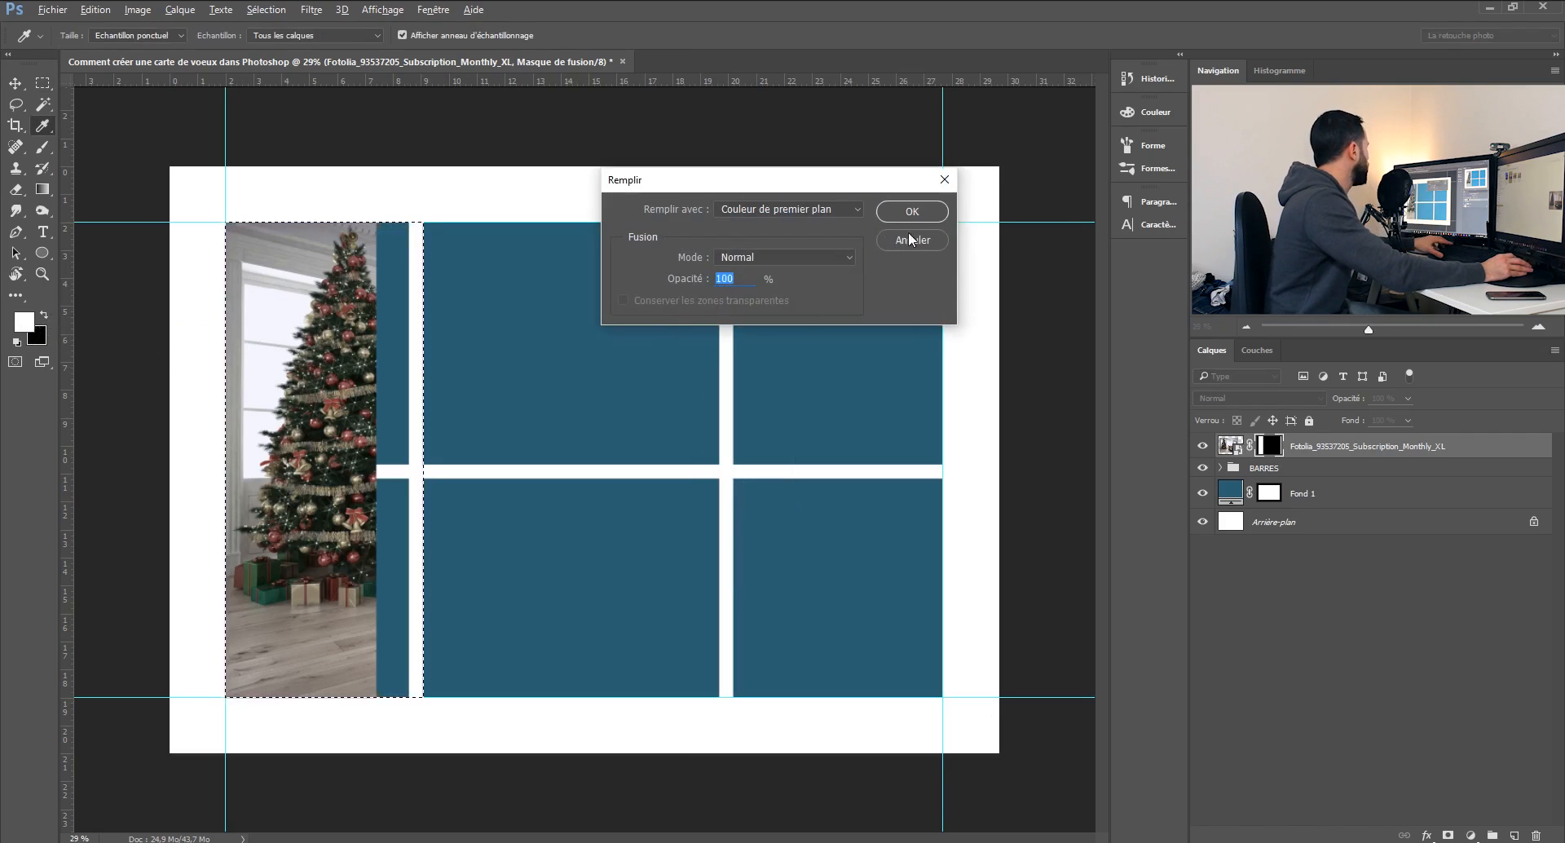
{"action": "left_click", "coordinate": [914, 211]}
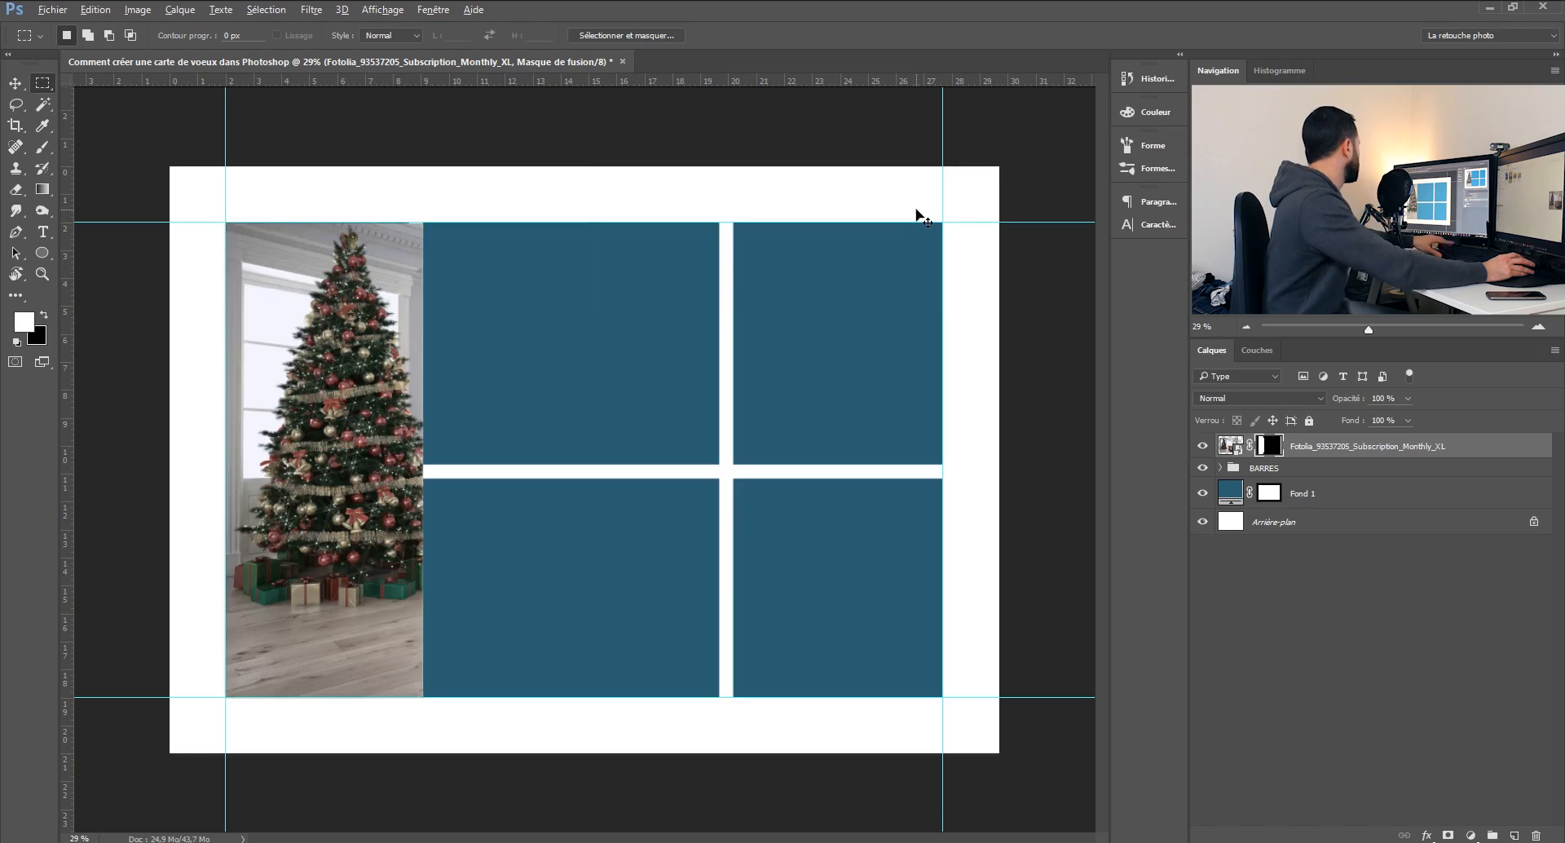
Move the masked Christmas tree photo about 0.6 cm to the left.
{"action": "left_click", "coordinate": [1231, 447]}
{"action": "key", "text": "v"}
{"action": "key", "text": "shift+Left"}
{"action": "key", "text": "shift+Left"}
{"action": "key", "text": "shift+Left"}
{"action": "key", "text": "shift+Left"}
{"action": "key", "text": "shift+Left"}
{"action": "key", "text": "shift+Left"}
{"action": "key", "text": "shift+Left"}
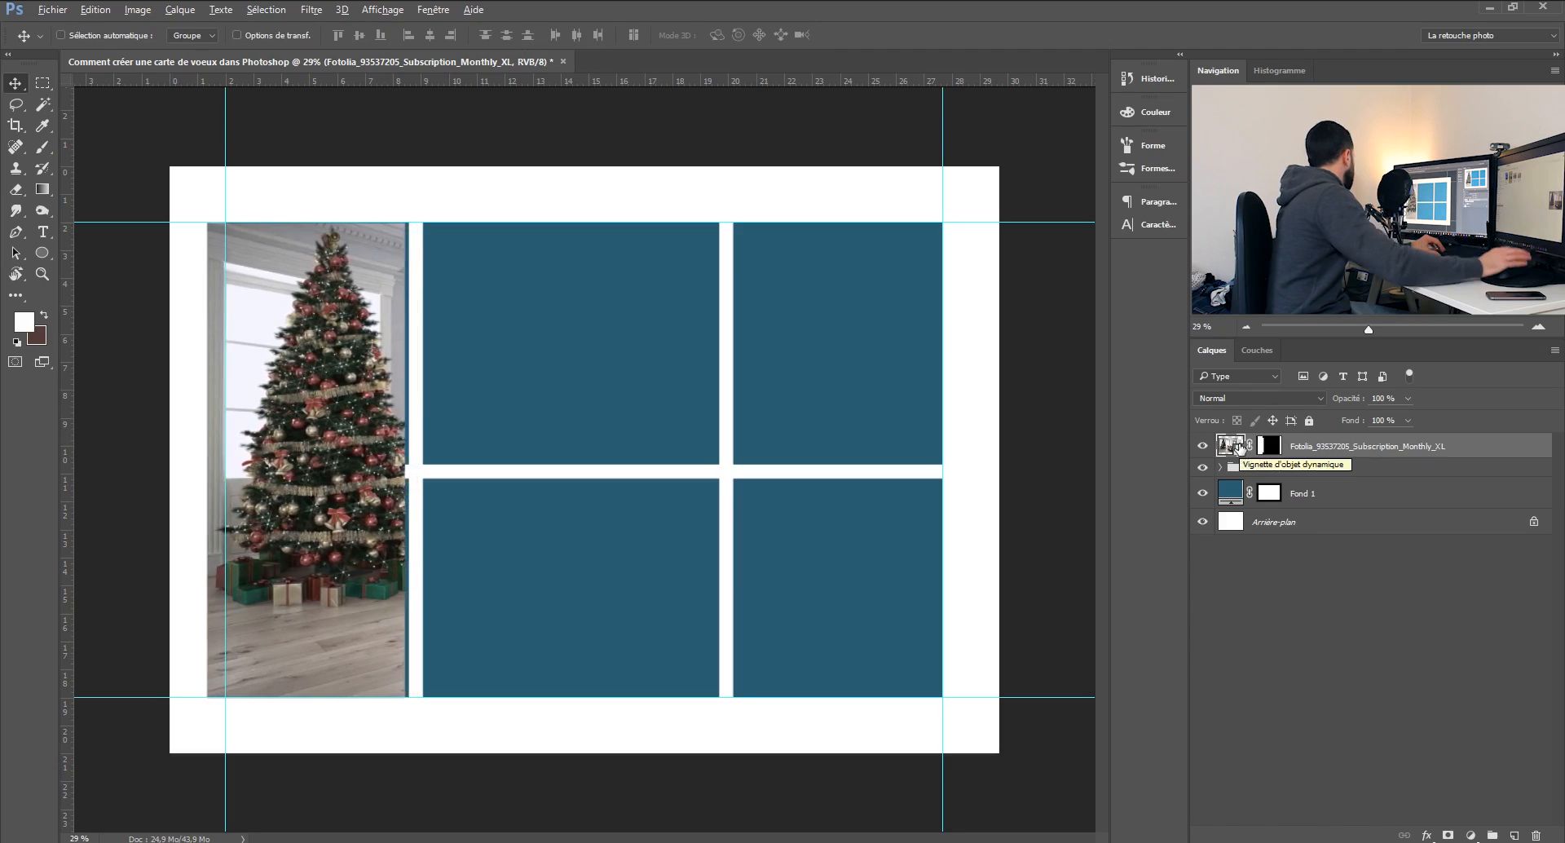
Select the page strip outside the left guide, set the foreground colour to black (000000), and fill the strip with black on the tree photo's mask.
{"action": "left_click", "coordinate": [43, 83]}
{"action": "left_click_drag", "start_coordinate": [171, 167], "coordinate": [220, 788]}
{"action": "key", "text": "x"}
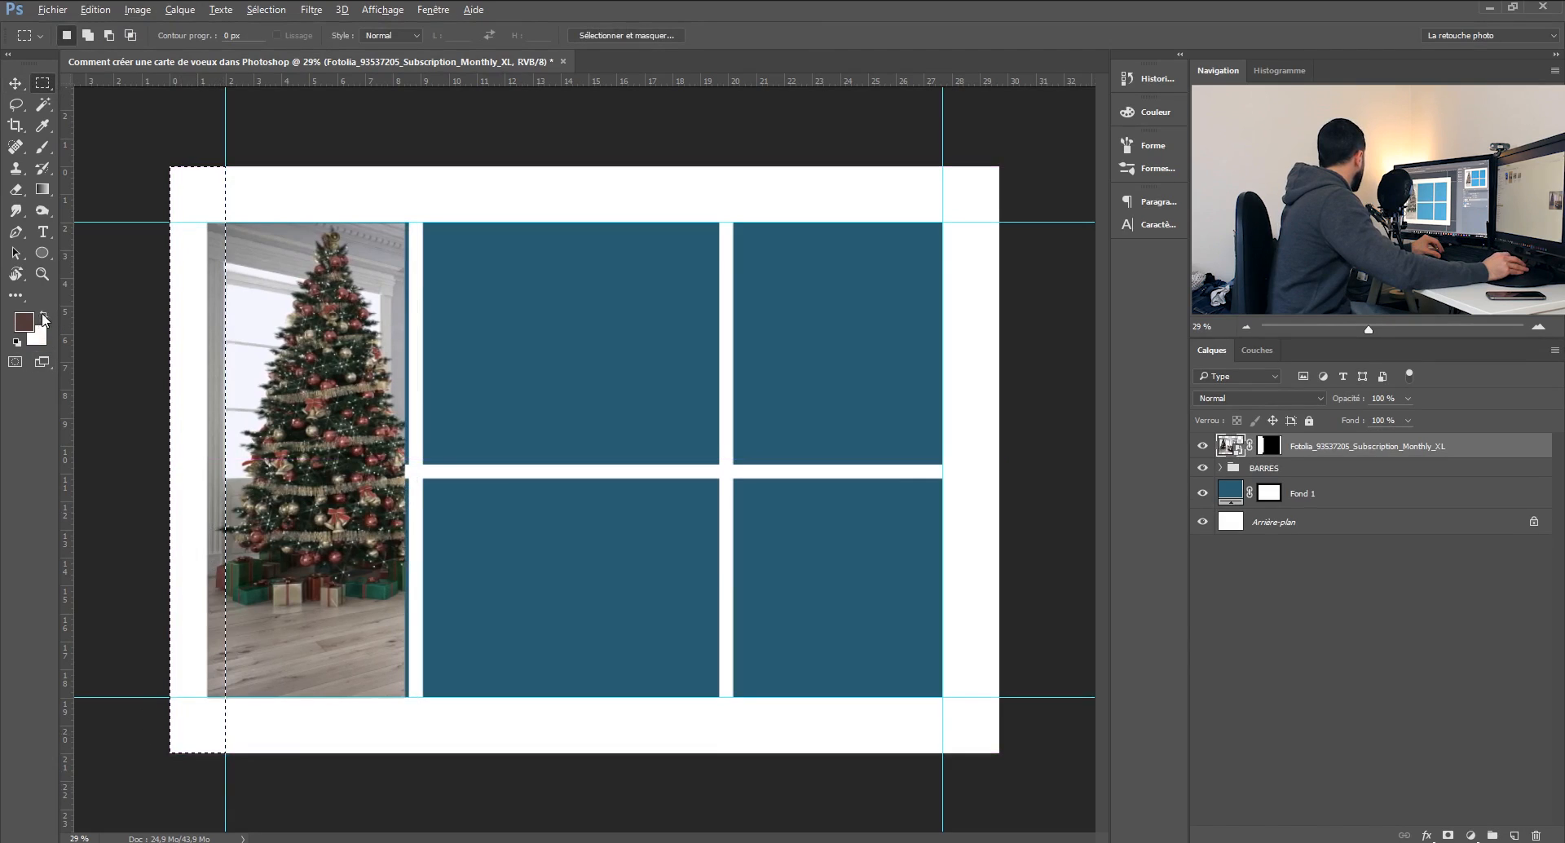
{"action": "left_click", "coordinate": [24, 322]}
{"action": "left_click_drag", "start_coordinate": [607, 445], "coordinate": [462, 526]}
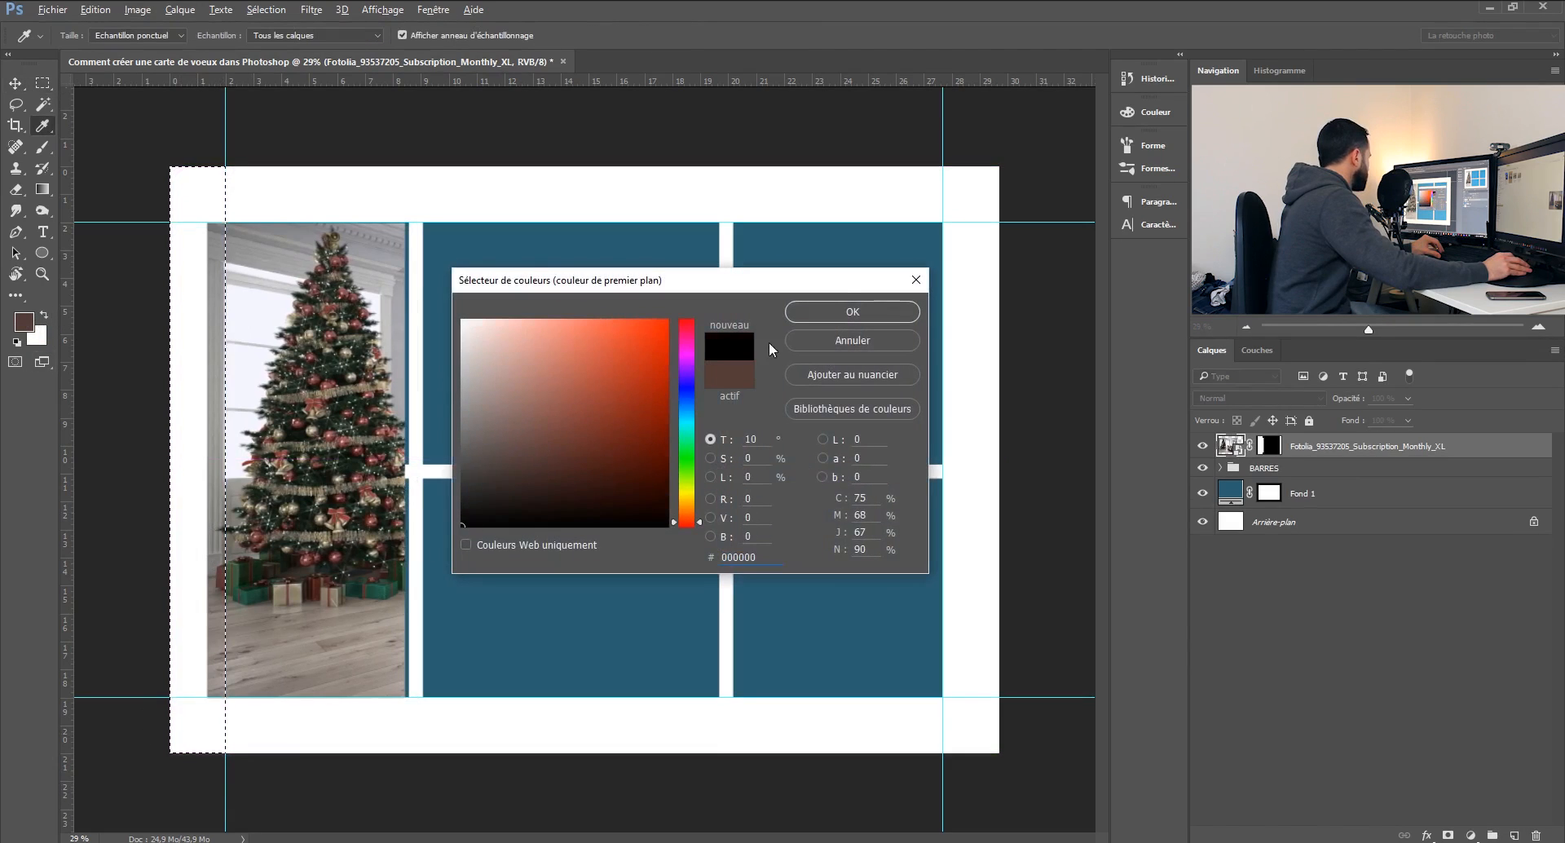
{"action": "left_click", "coordinate": [840, 318]}
{"action": "left_click", "coordinate": [1259, 447]}
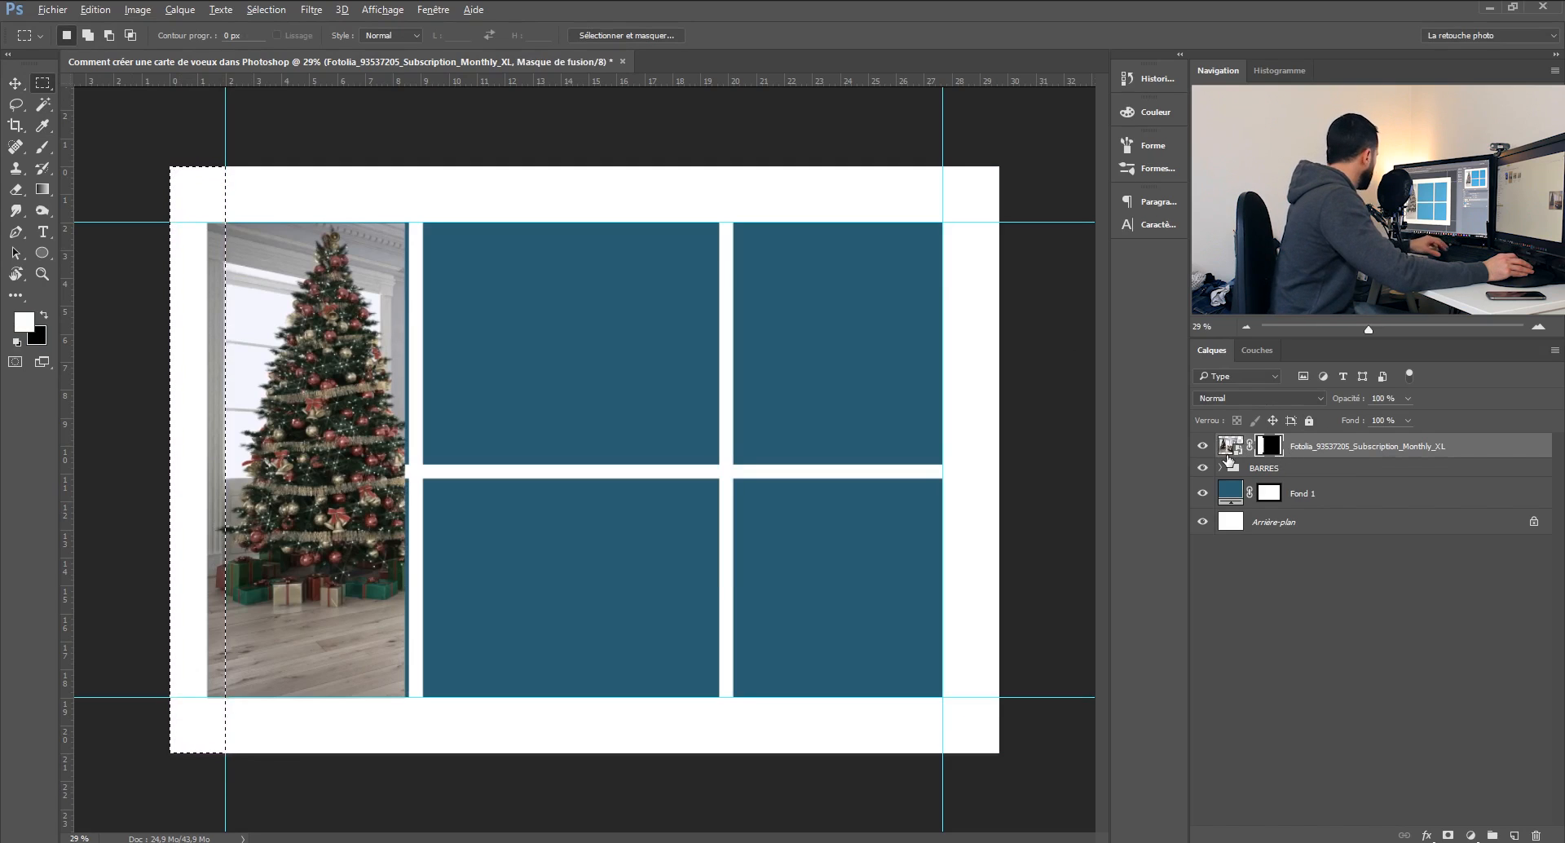
{"action": "key", "text": "shift+F5"}
{"action": "key", "text": "Return"}
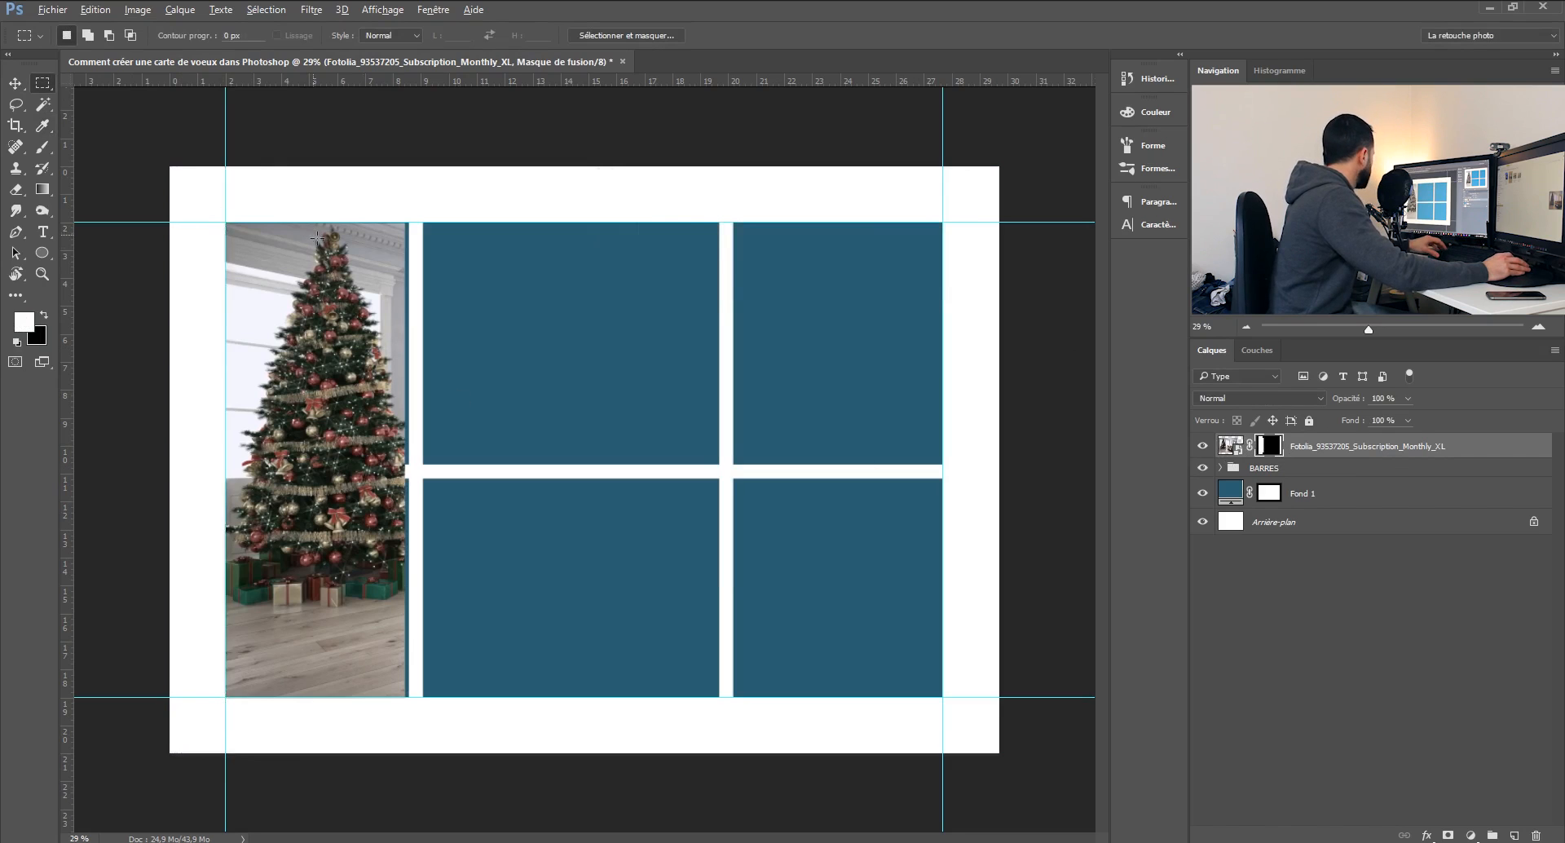
Reveal the tree photo up to the first vertical bar by filling that mask area with white, deselect, and move the BARRES group above the photo.
{"action": "left_click_drag", "start_coordinate": [387, 582], "coordinate": [414, 701]}
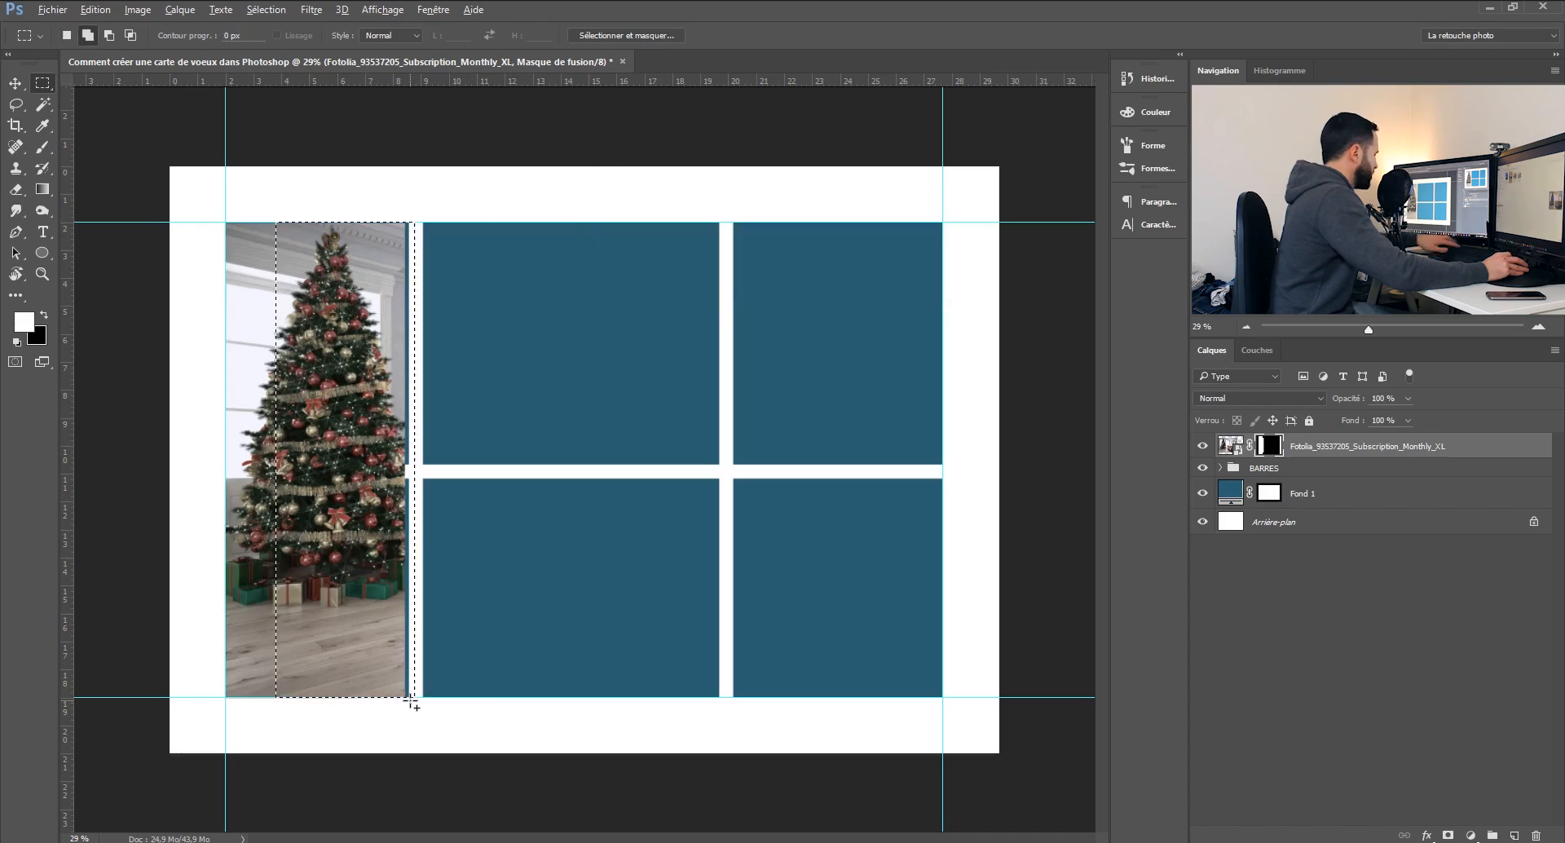
{"action": "key", "text": "shift+F5"}
{"action": "key", "text": "Return"}
{"action": "key", "text": "ctrl+d"}
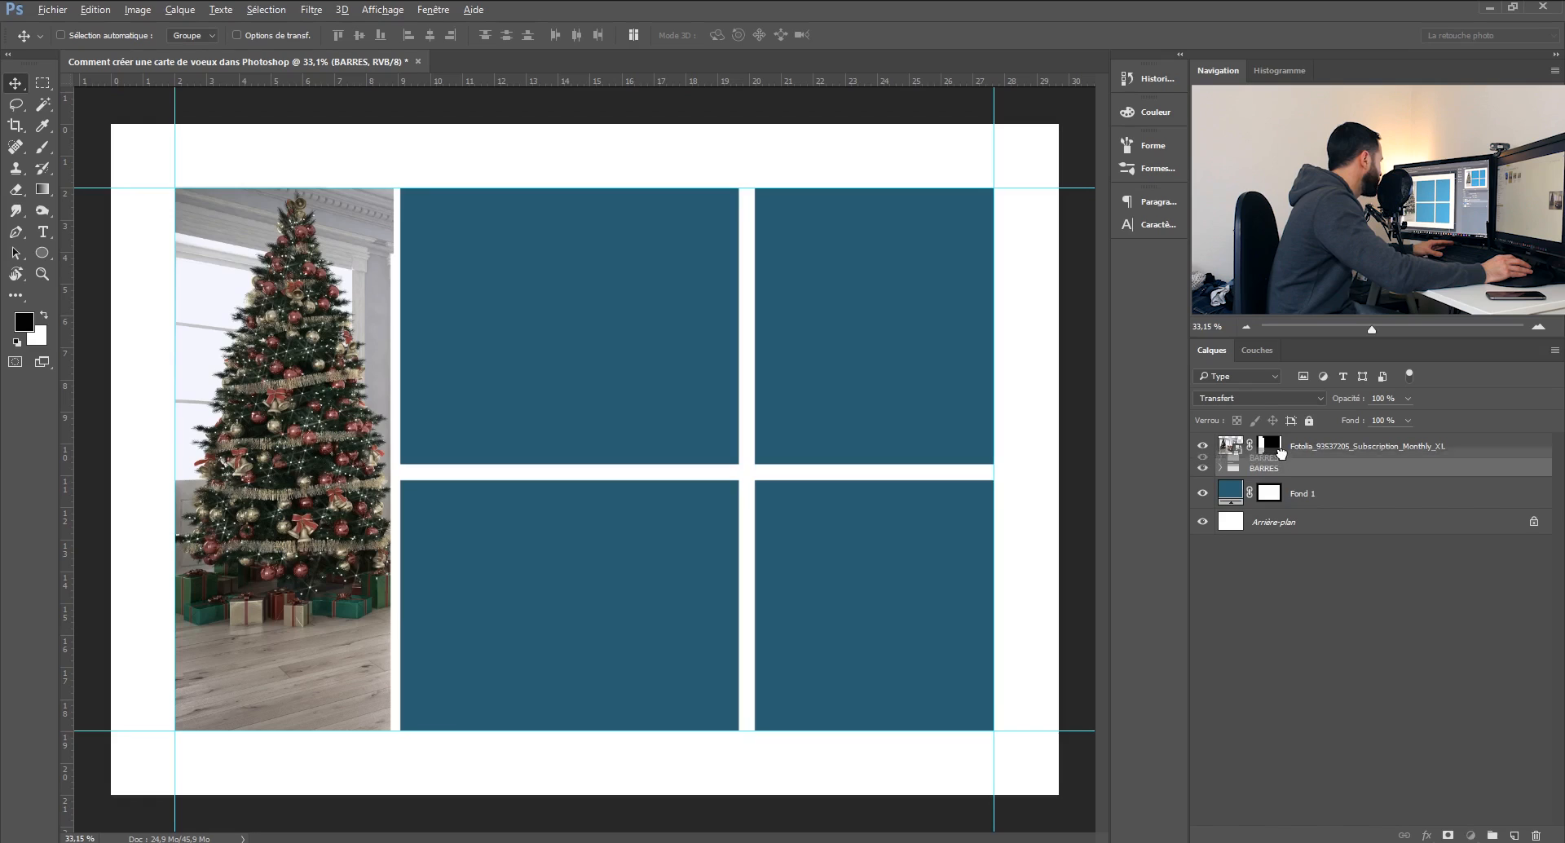
{"action": "left_click_drag", "start_coordinate": [1282, 453], "coordinate": [1286, 448]}
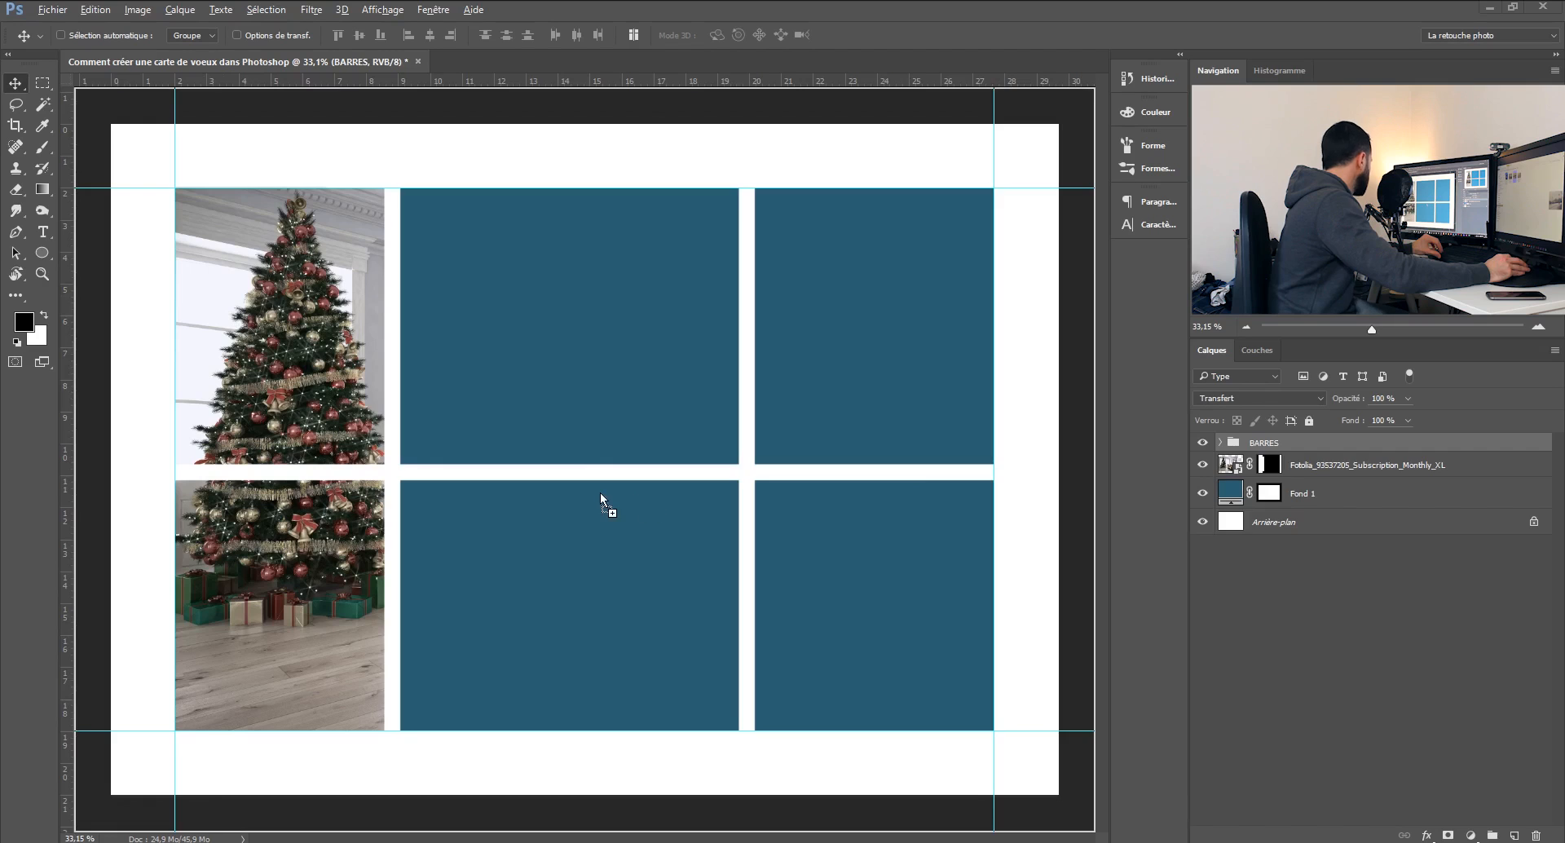
Place Fotolia_102616773_Subscription_Monthly_XL at about 42% in the upper-right corner between the guides, and move its layer below the tree photo.
{"action": "left_click_drag", "start_coordinate": [600, 492], "coordinate": [601, 493]}
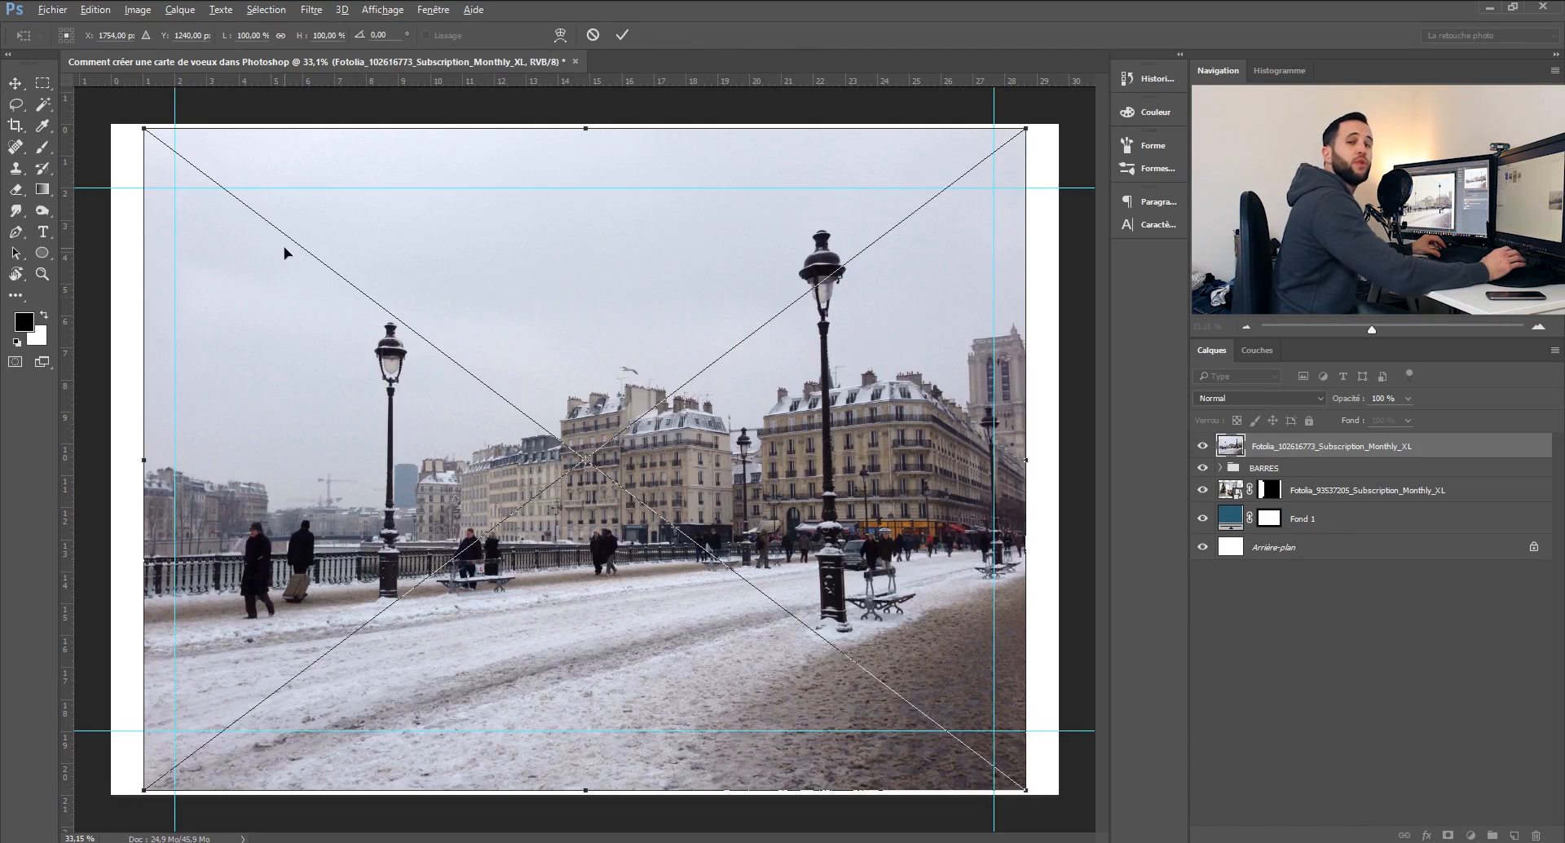
{"action": "left_click_drag", "start_coordinate": [139, 129], "coordinate": [662, 516]}
{"action": "left_click_drag", "start_coordinate": [915, 639], "coordinate": [874, 318]}
{"action": "left_click_drag", "start_coordinate": [633, 194], "coordinate": [626, 190]}
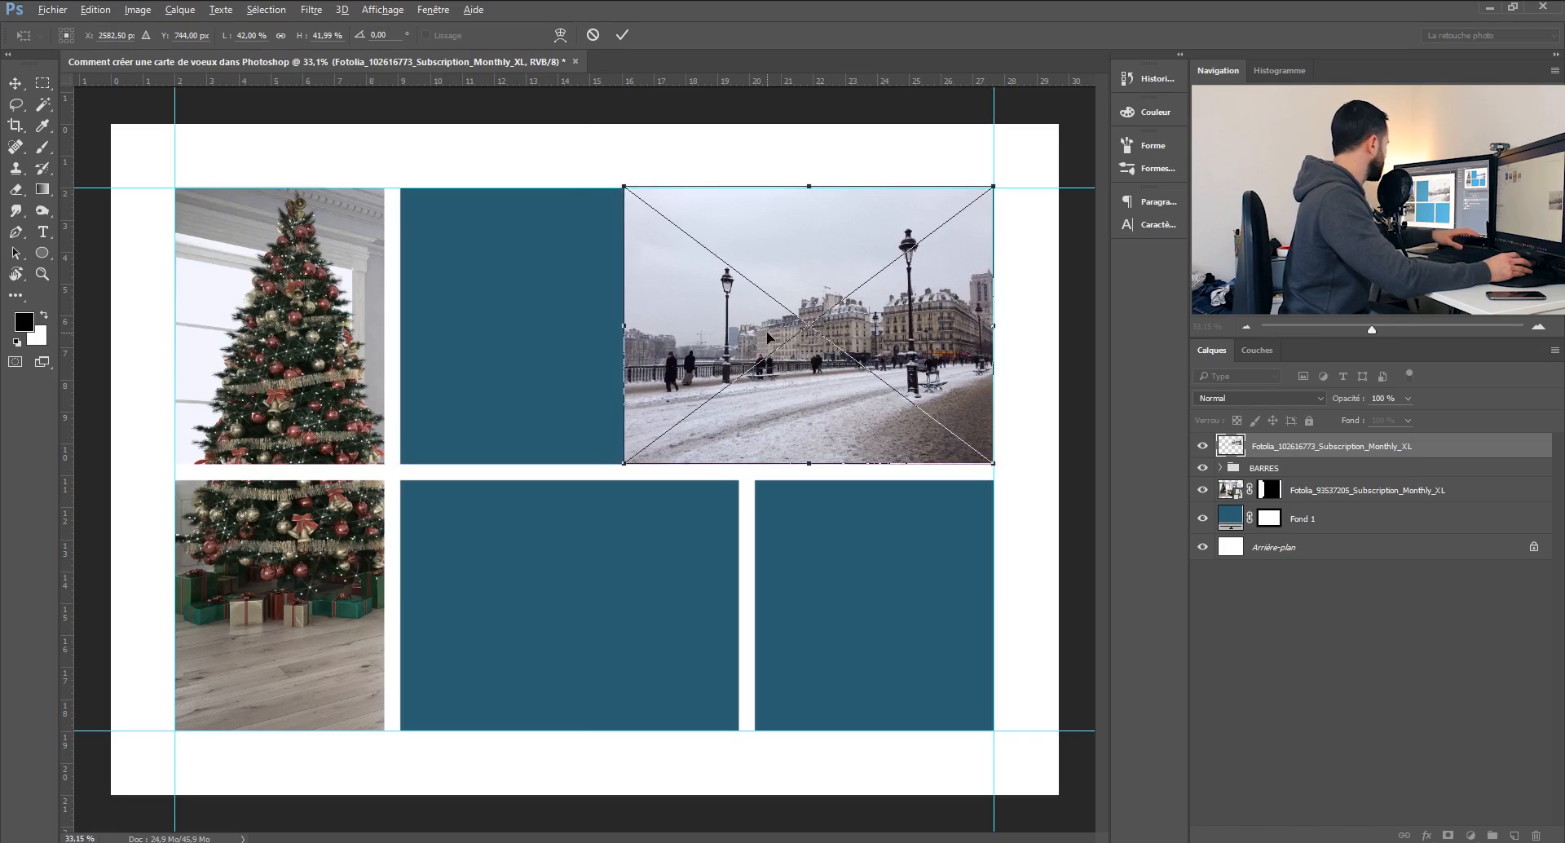
{"action": "key", "text": "Return"}
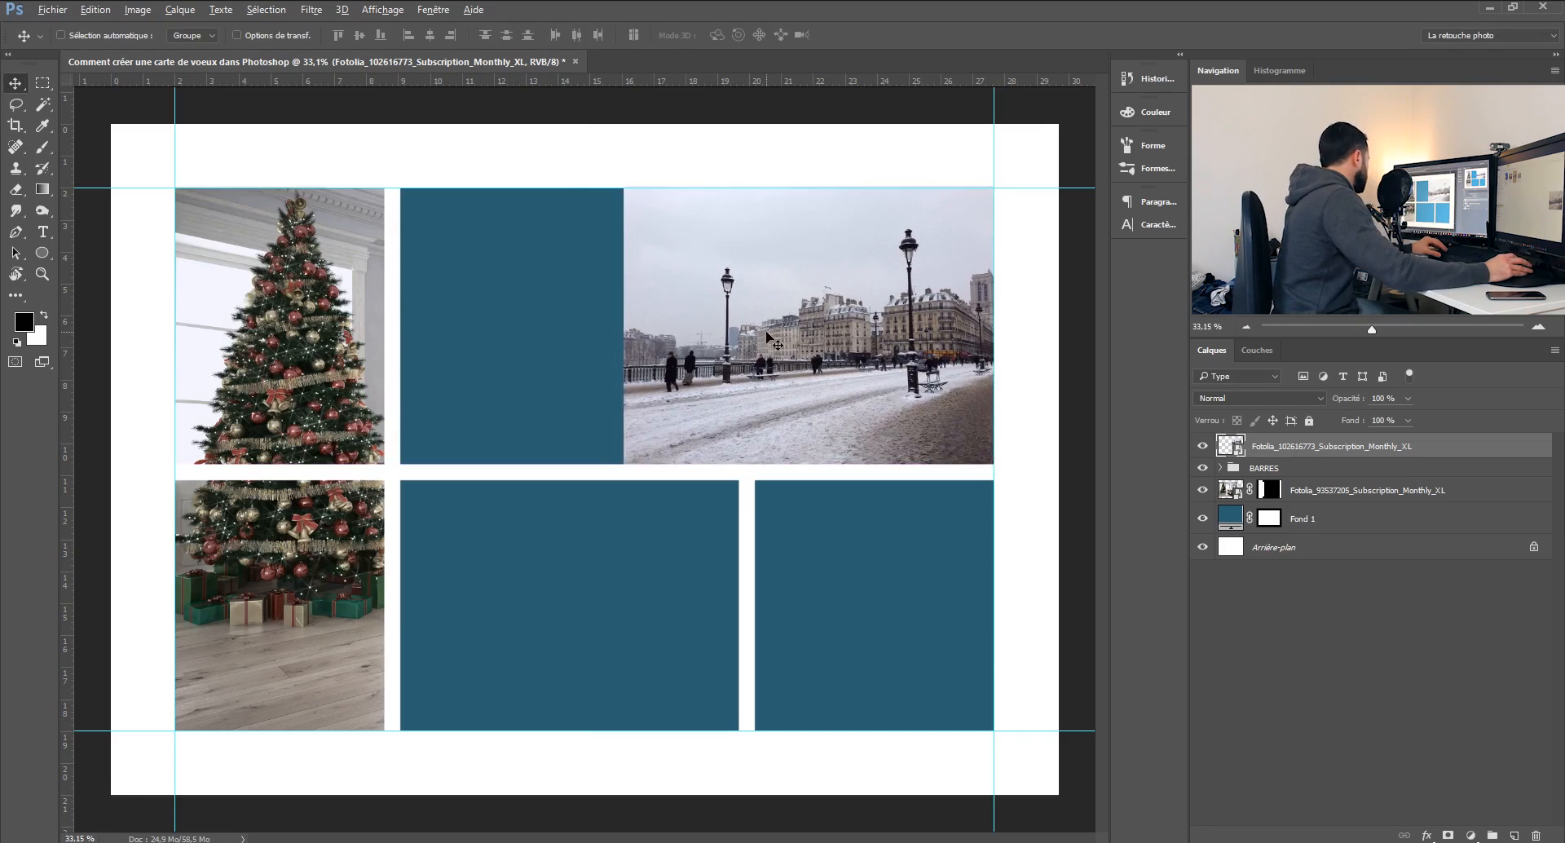
{"action": "left_click_drag", "start_coordinate": [1322, 447], "coordinate": [1332, 508]}
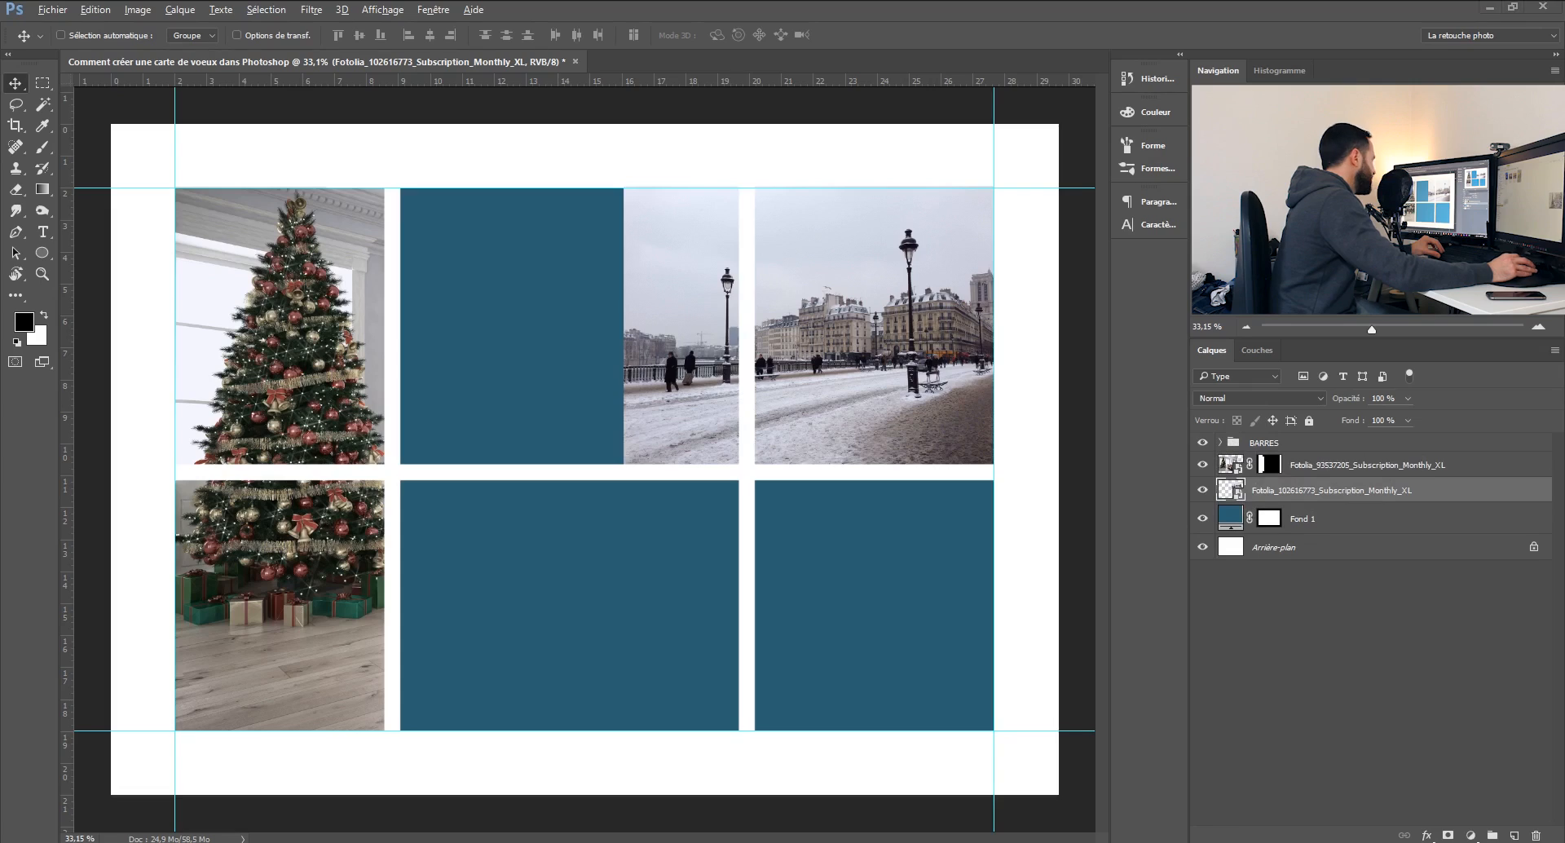
Place Fotolia_120224595_Subscription_Monthly_XXL, scale it to about 58% to fit the height between the guides, and move it right until the Eiffel Tower fills the middle column.
{"action": "left_click_drag", "start_coordinate": [1564, 589], "coordinate": [848, 574]}
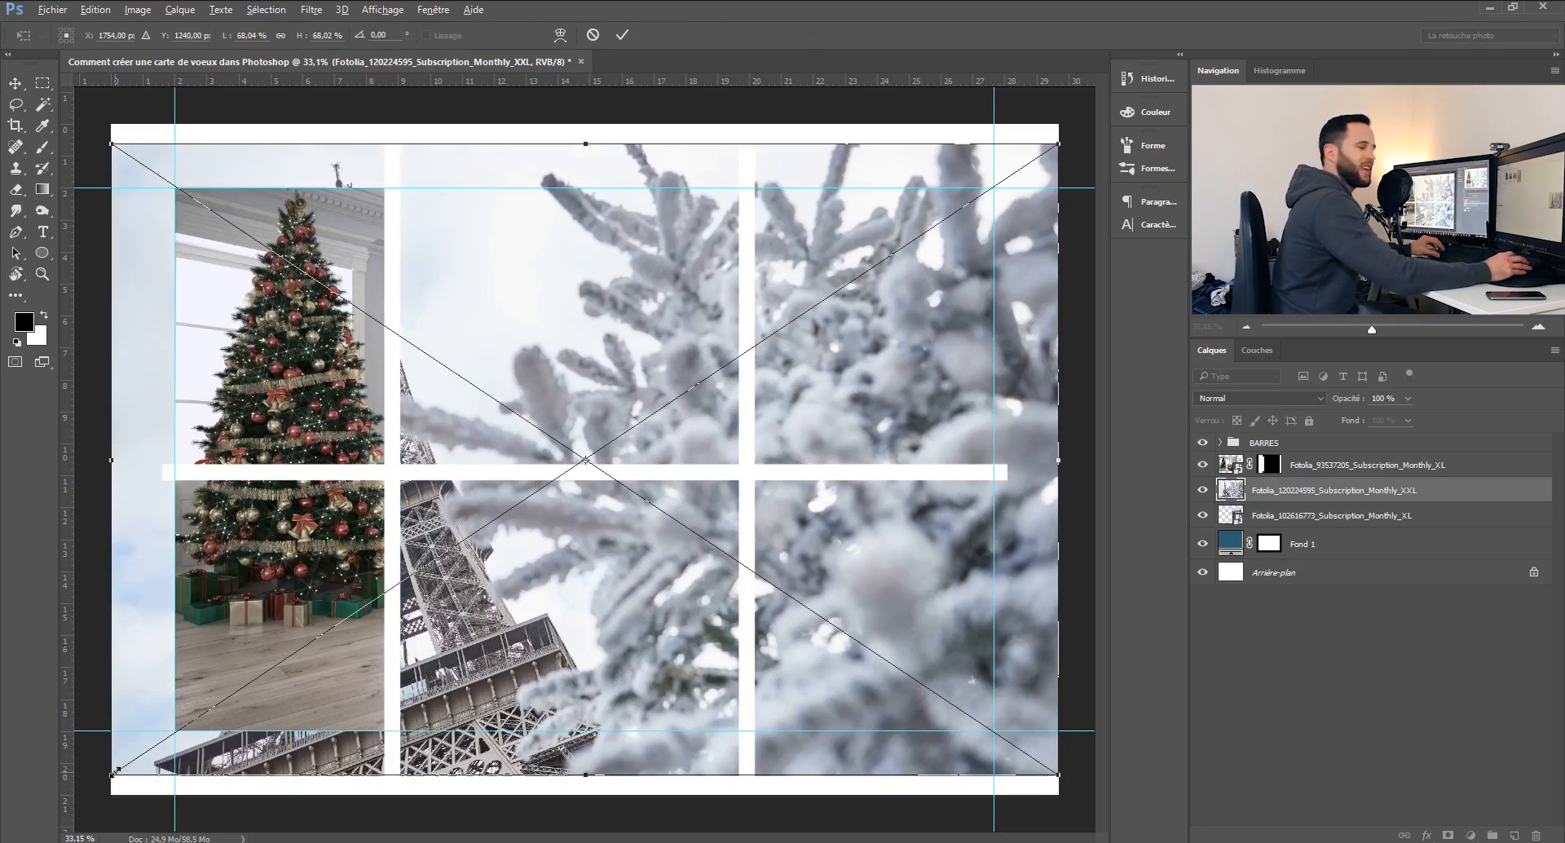
{"action": "left_click_drag", "start_coordinate": [113, 776], "coordinate": [308, 678]}
{"action": "left_click_drag", "start_coordinate": [416, 362], "coordinate": [182, 191]}
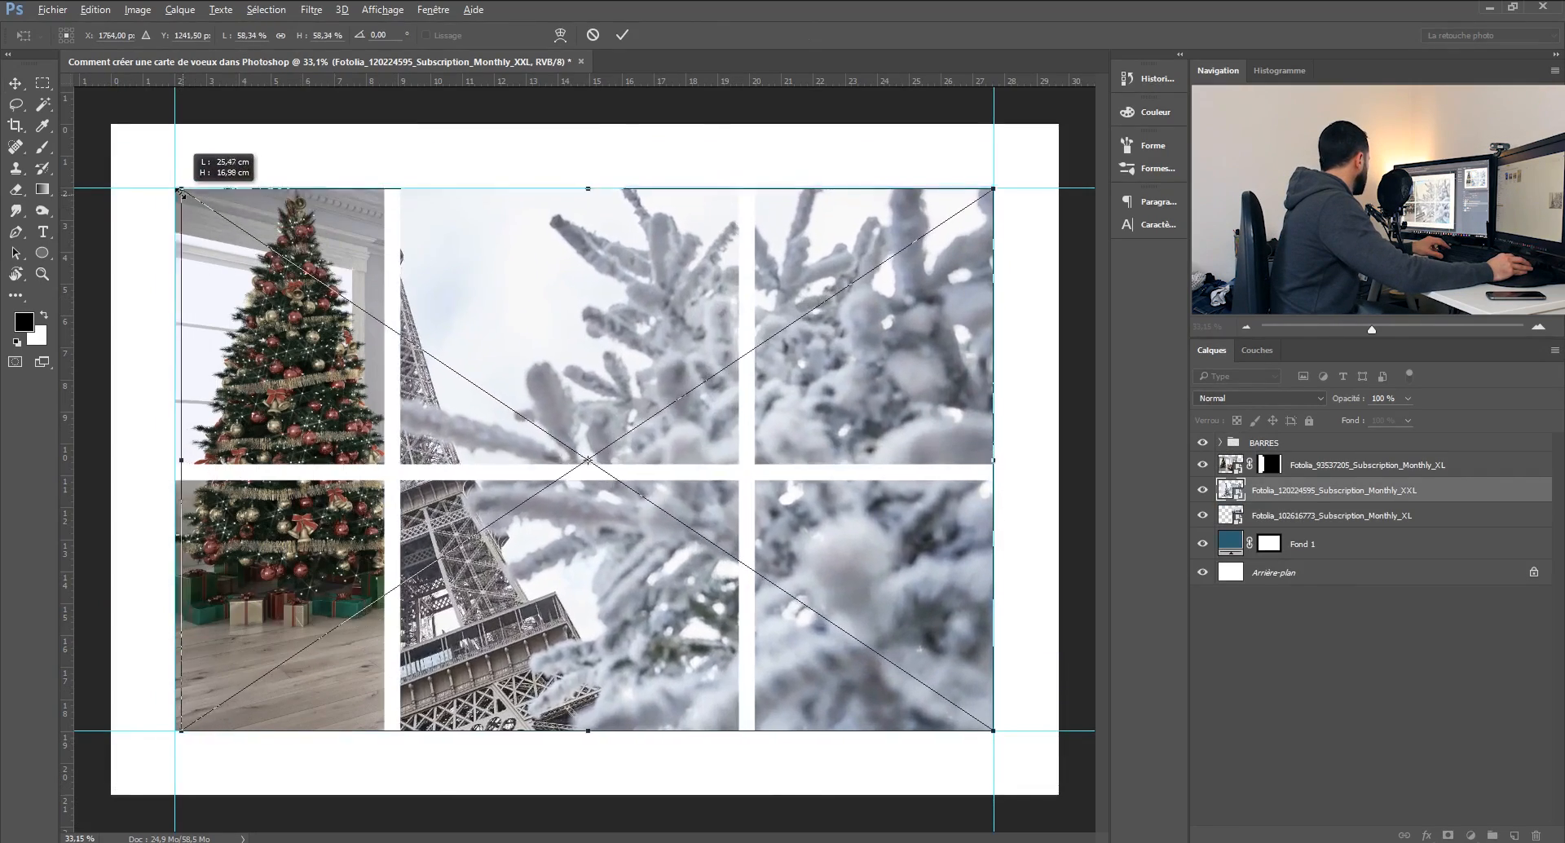
{"action": "left_click_drag", "start_coordinate": [919, 389], "coordinate": [1000, 389]}
{"action": "left_click_drag", "start_coordinate": [726, 371], "coordinate": [819, 373]}
{"action": "key", "text": "Return"}
Add a layer mask to the Eiffel Tower photo, fill the area from the second vertical bar to the page's right edge with black, and deselect.
{"action": "left_click", "coordinate": [1450, 836]}
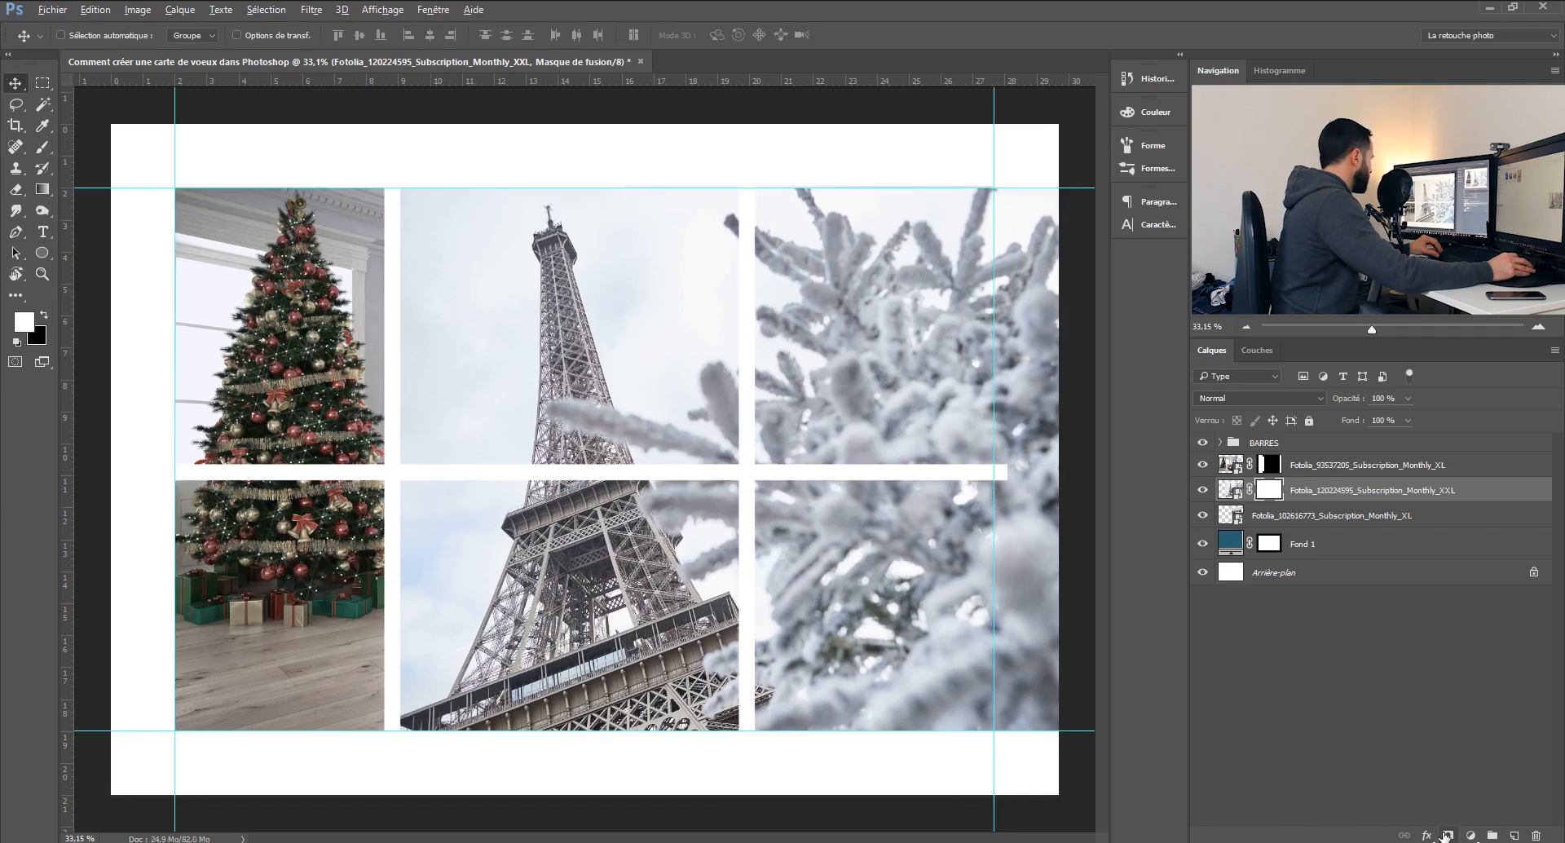
{"action": "left_click", "coordinate": [43, 84]}
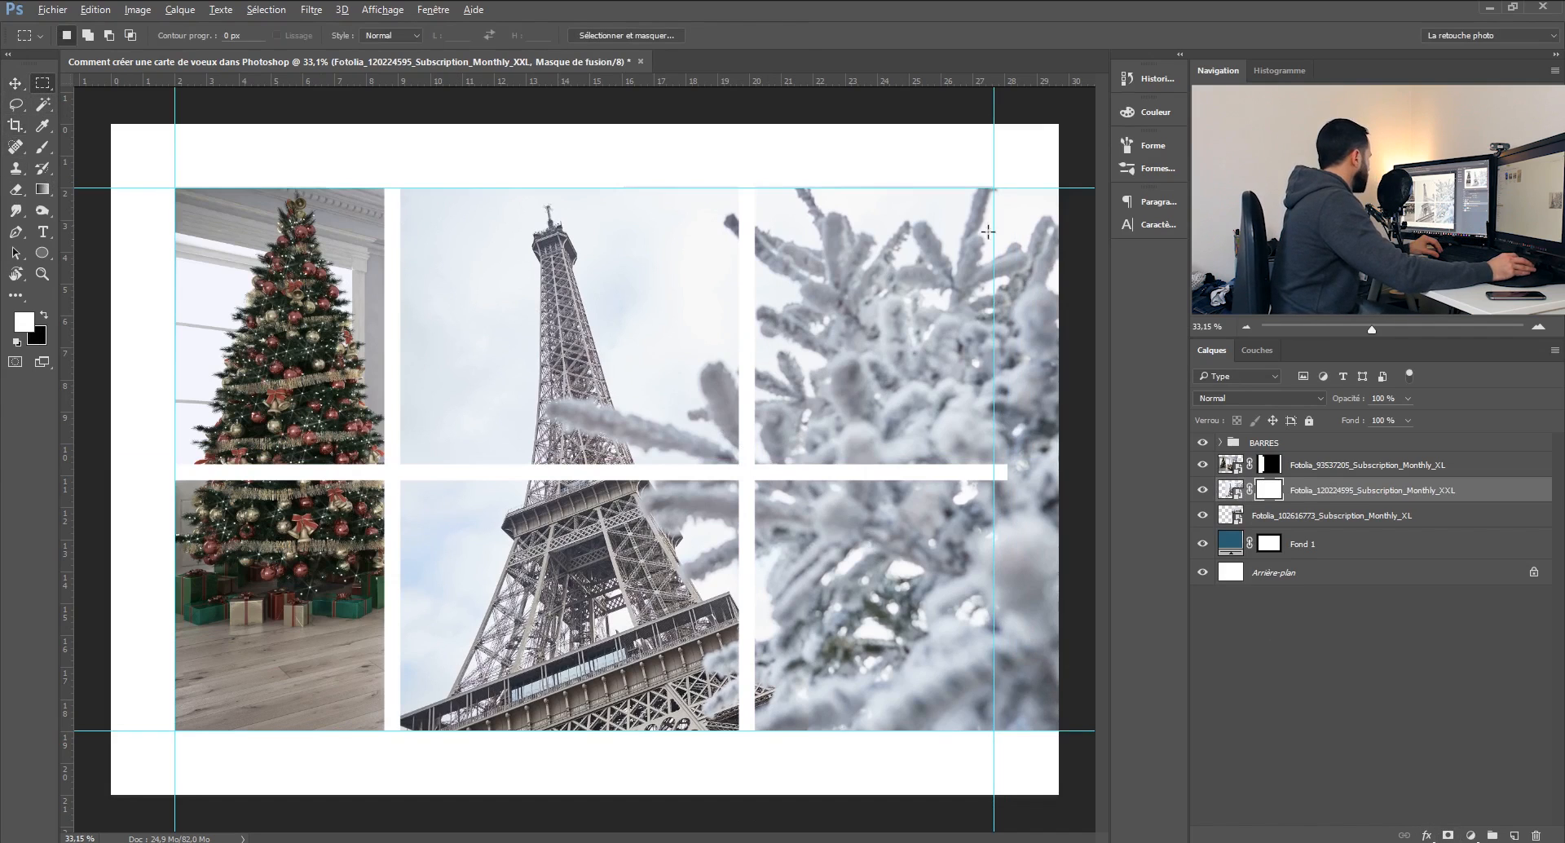
{"action": "left_click_drag", "start_coordinate": [1065, 504], "coordinate": [742, 794]}
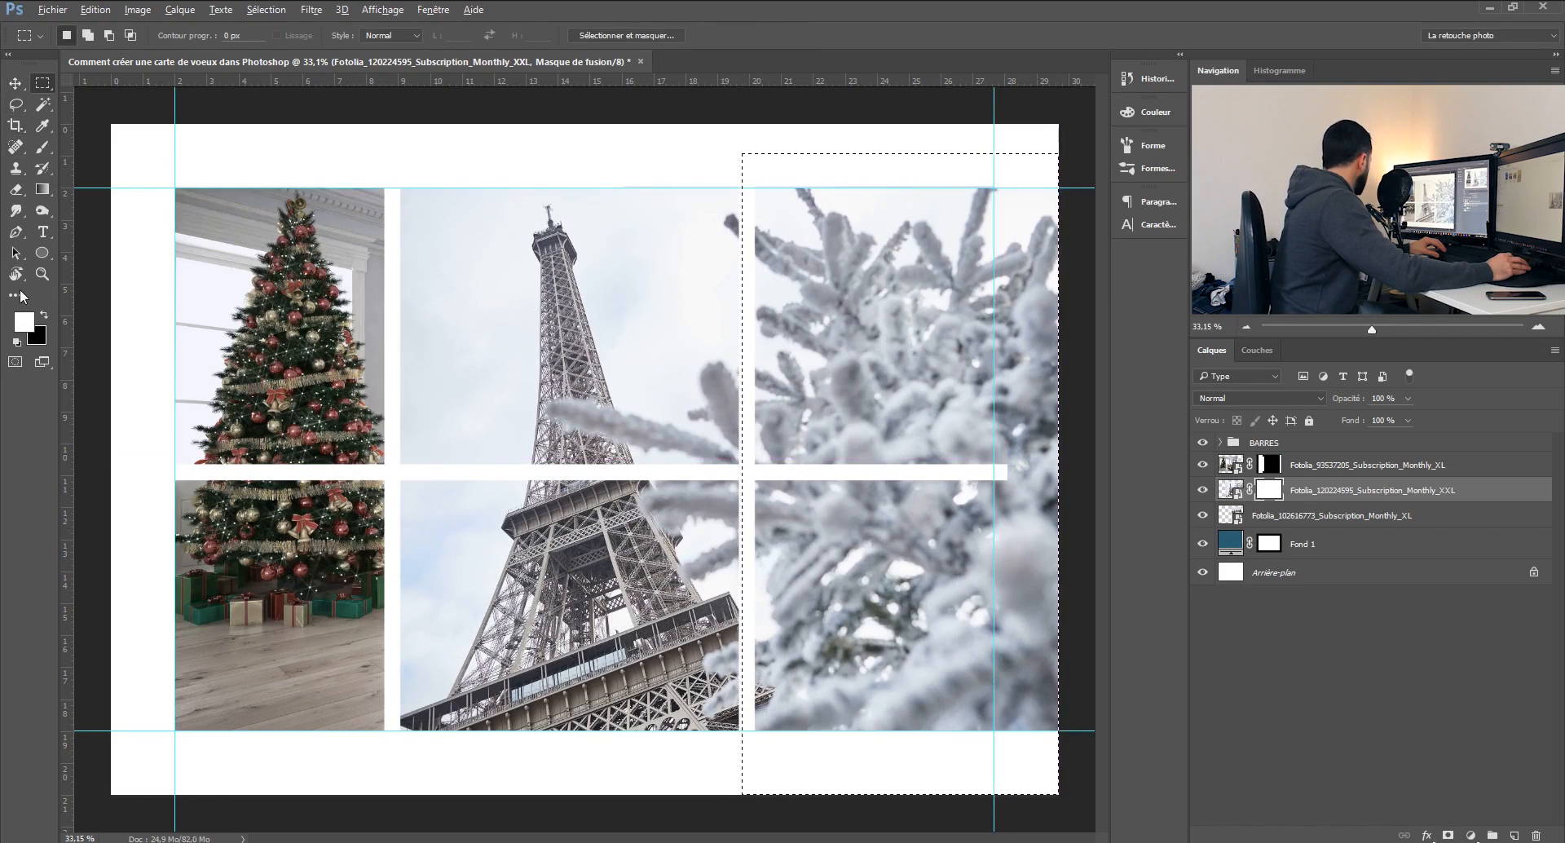
{"action": "left_click", "coordinate": [45, 315]}
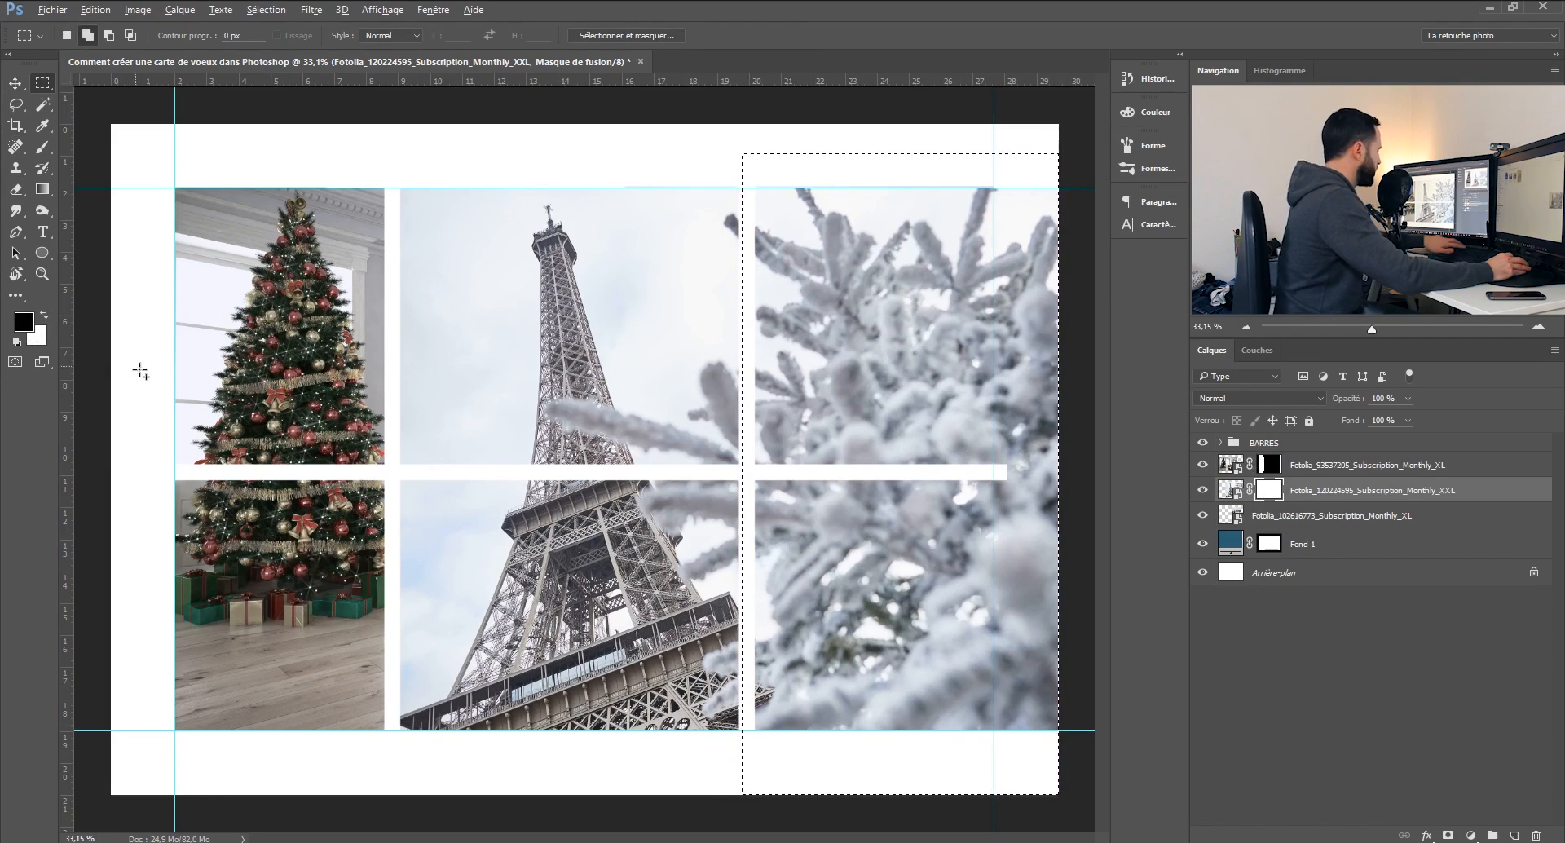
{"action": "key", "text": "shift+BackSpace"}
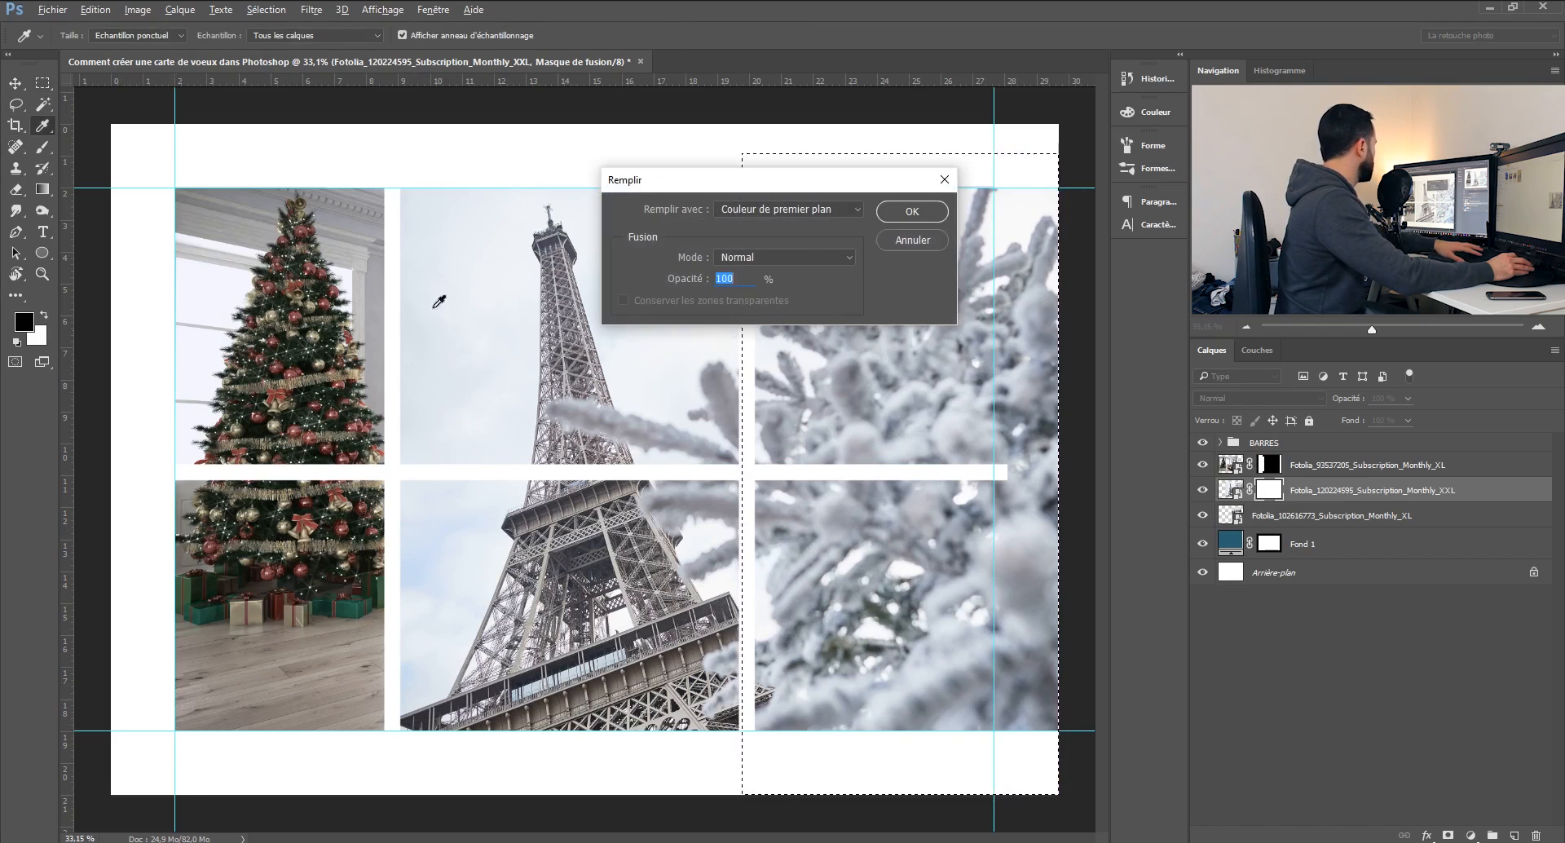
{"action": "left_click", "coordinate": [926, 210]}
{"action": "key", "text": "ctrl+d"}
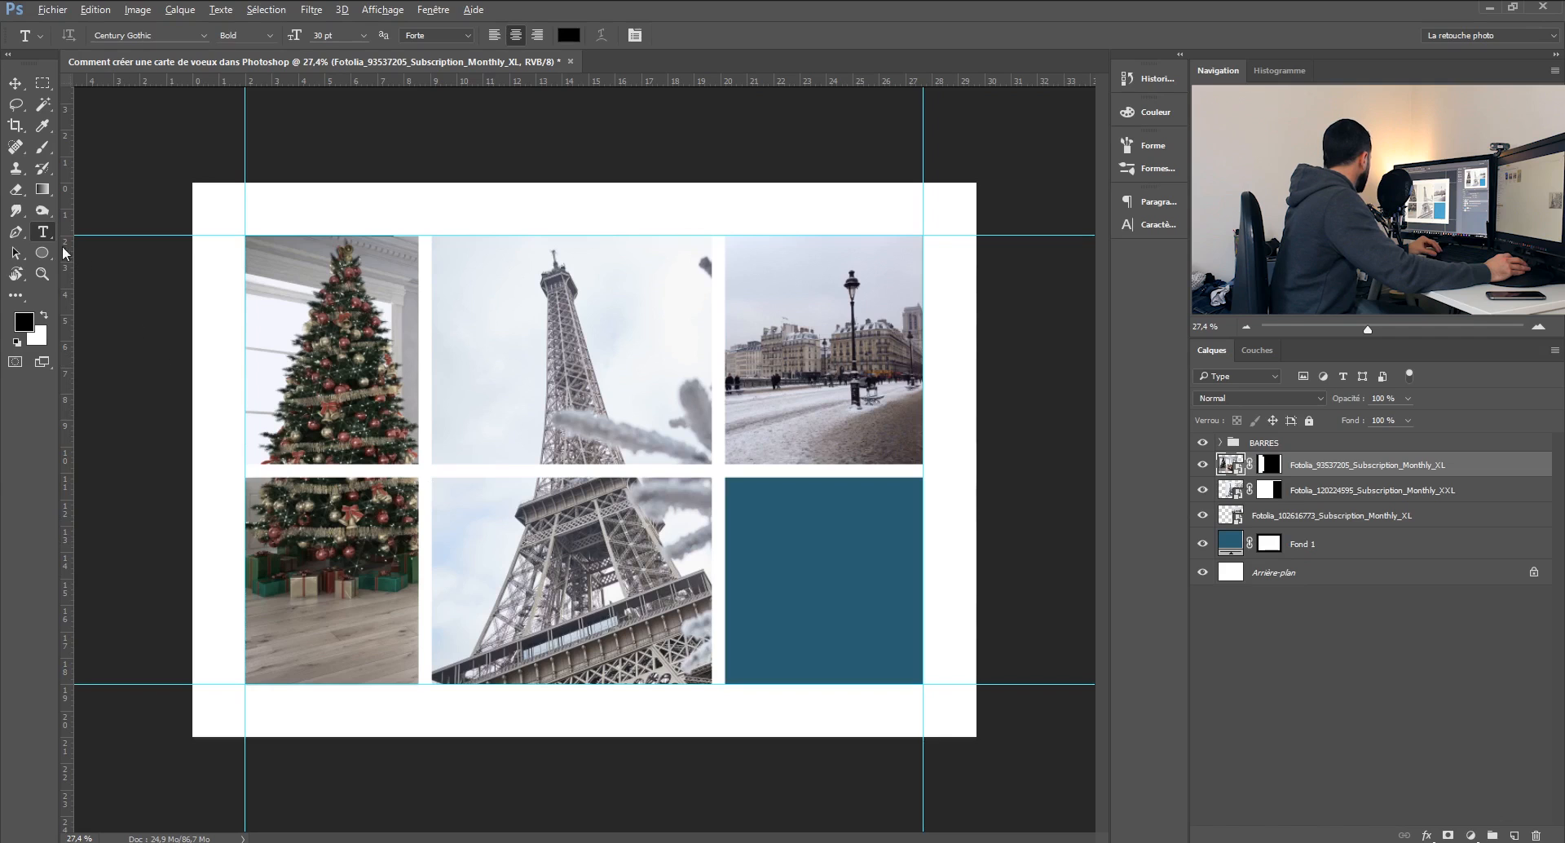
Add the black text "Bonne Année 2017" on three lines and centre it in the lower-right blue cell.
{"action": "left_click", "coordinate": [576, 32]}
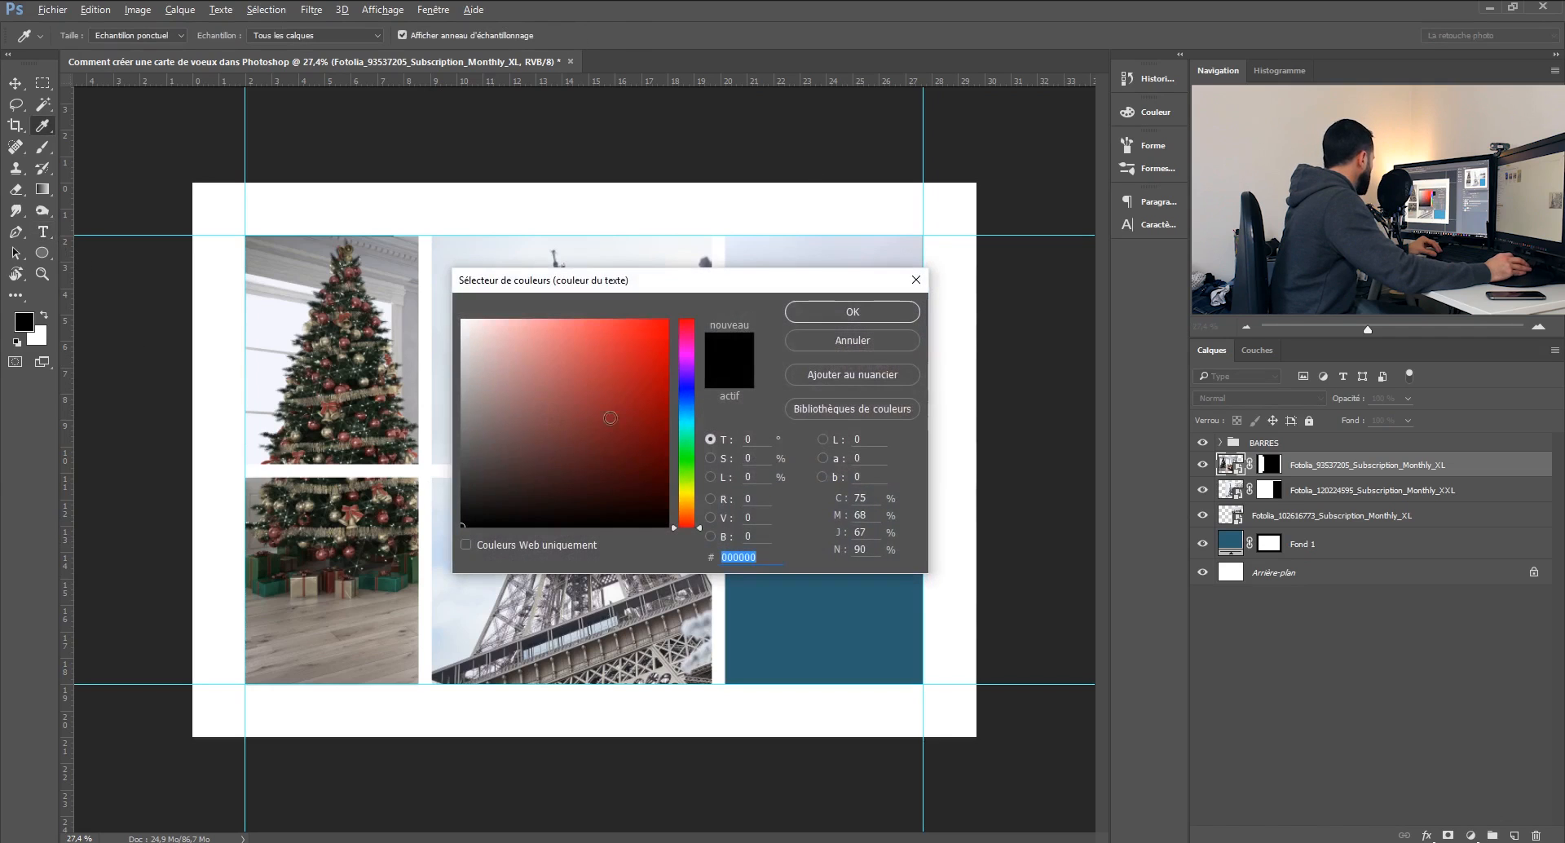
{"action": "left_click", "coordinate": [877, 315]}
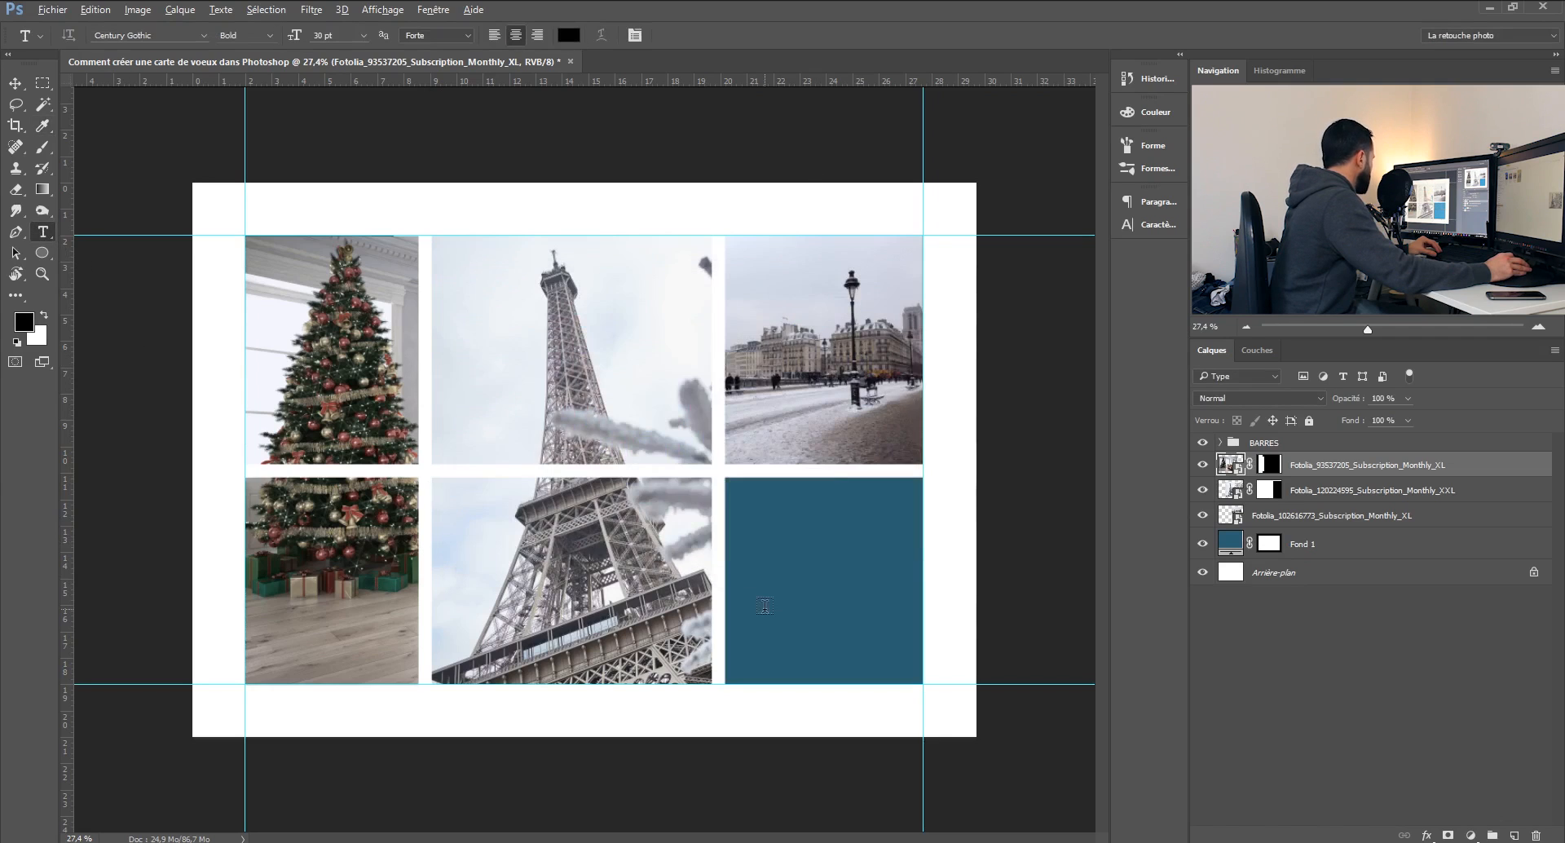
{"action": "left_click", "coordinate": [754, 538]}
{"action": "type", "text": "Bonne"}
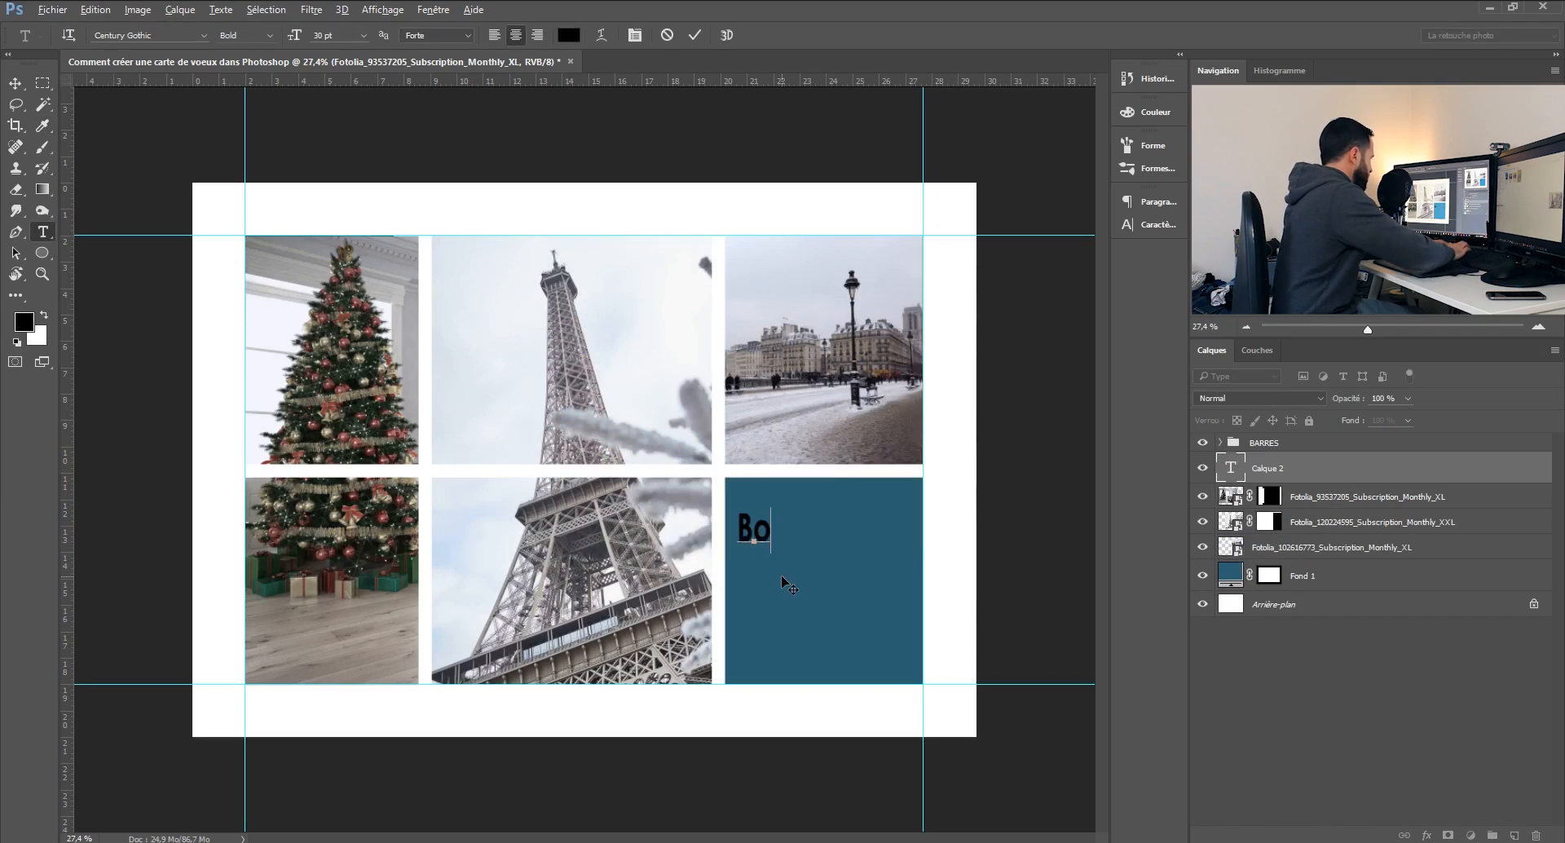
{"action": "key", "text": "Return"}
{"action": "type", "text": "Année 20"}
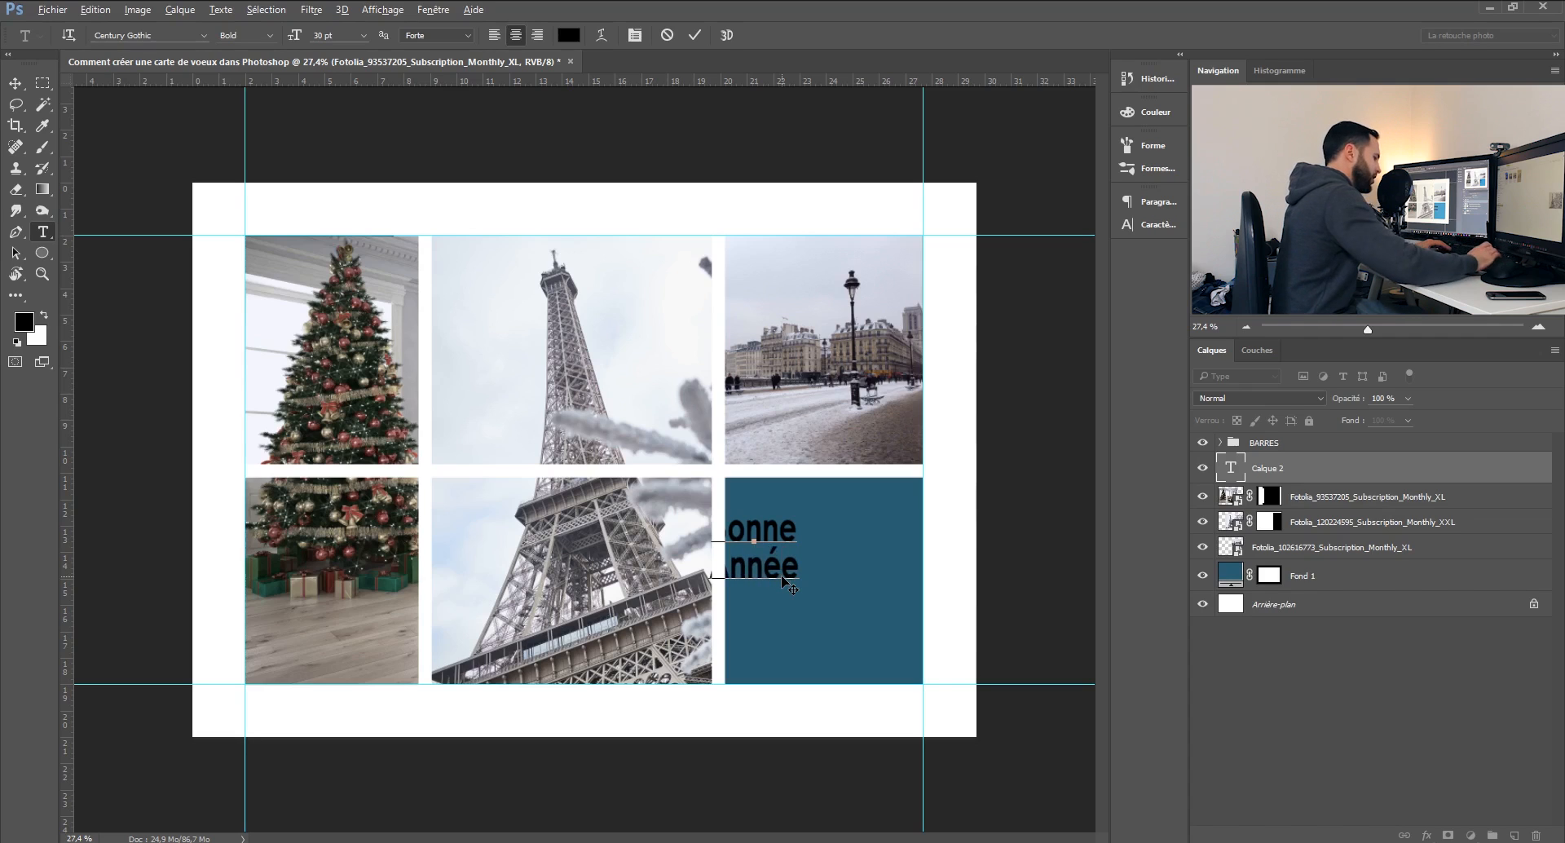
{"action": "type", "text": "17"}
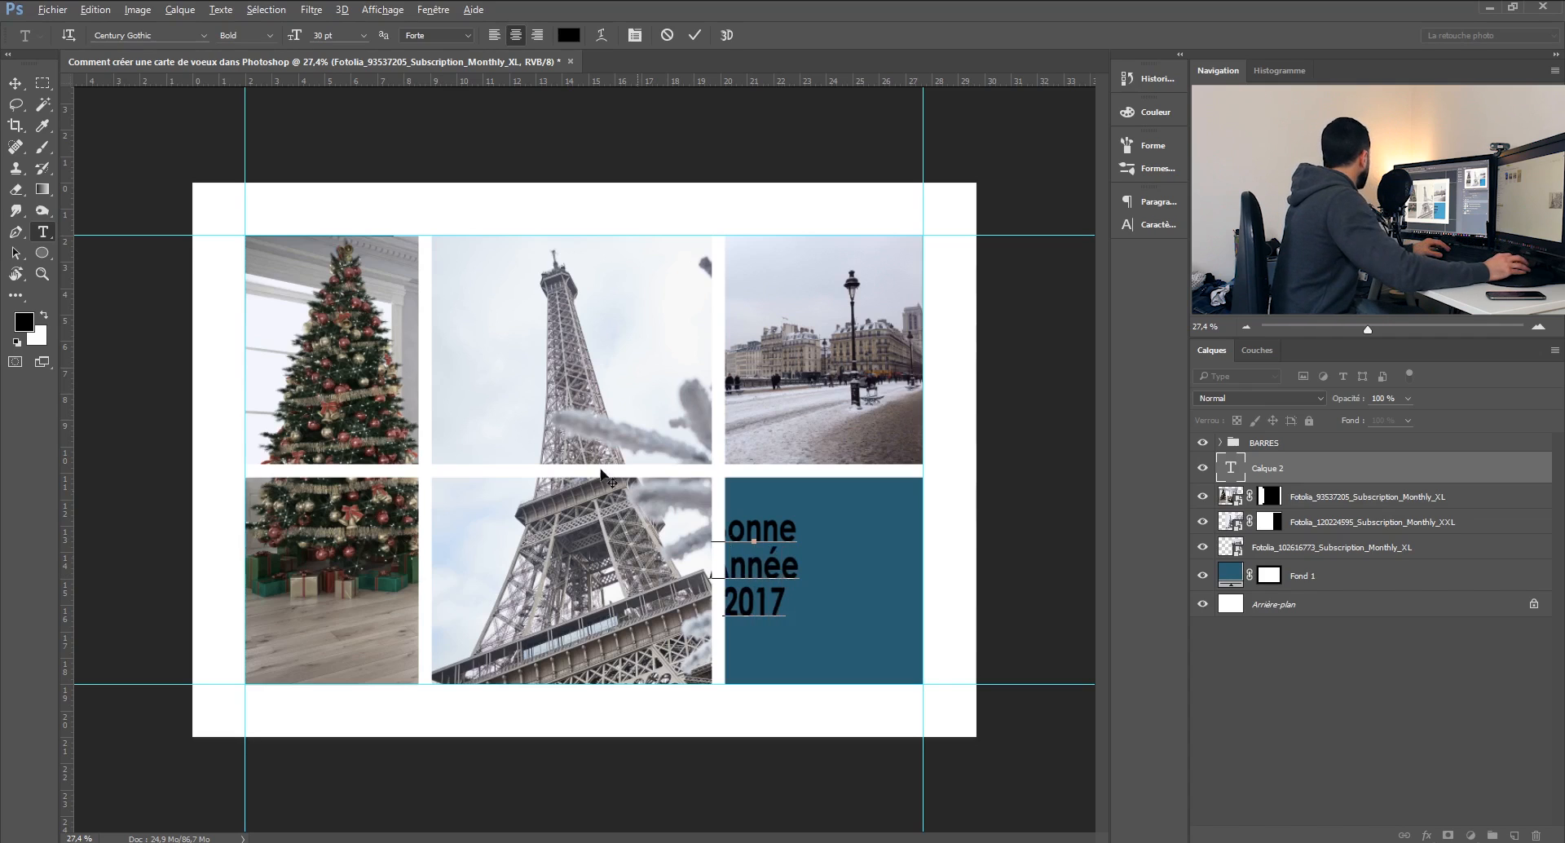
{"action": "left_click", "coordinate": [15, 83]}
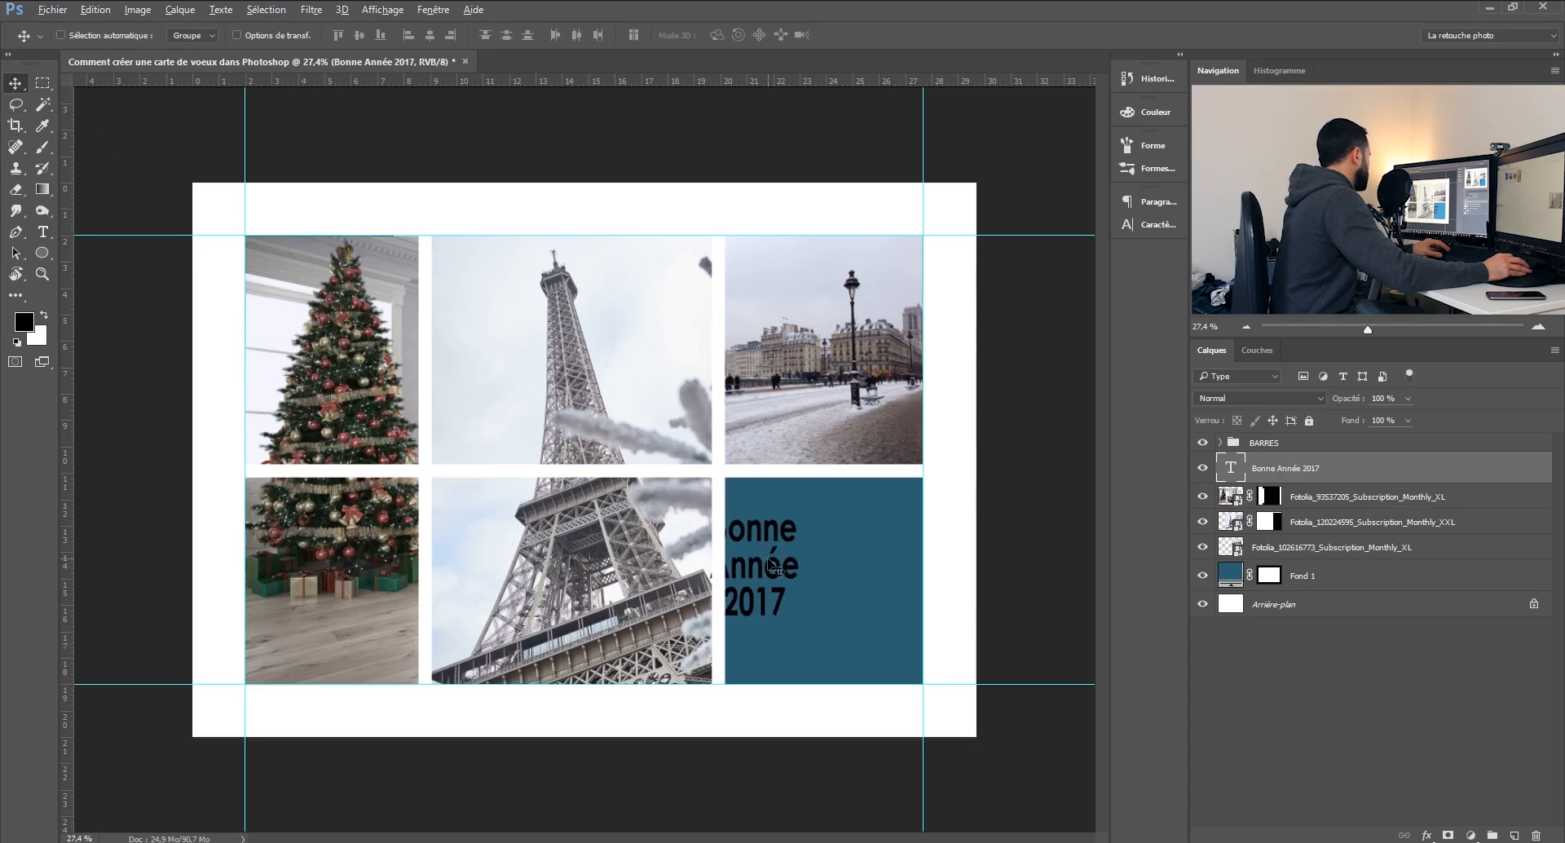
{"action": "left_click_drag", "start_coordinate": [844, 574], "coordinate": [838, 574]}
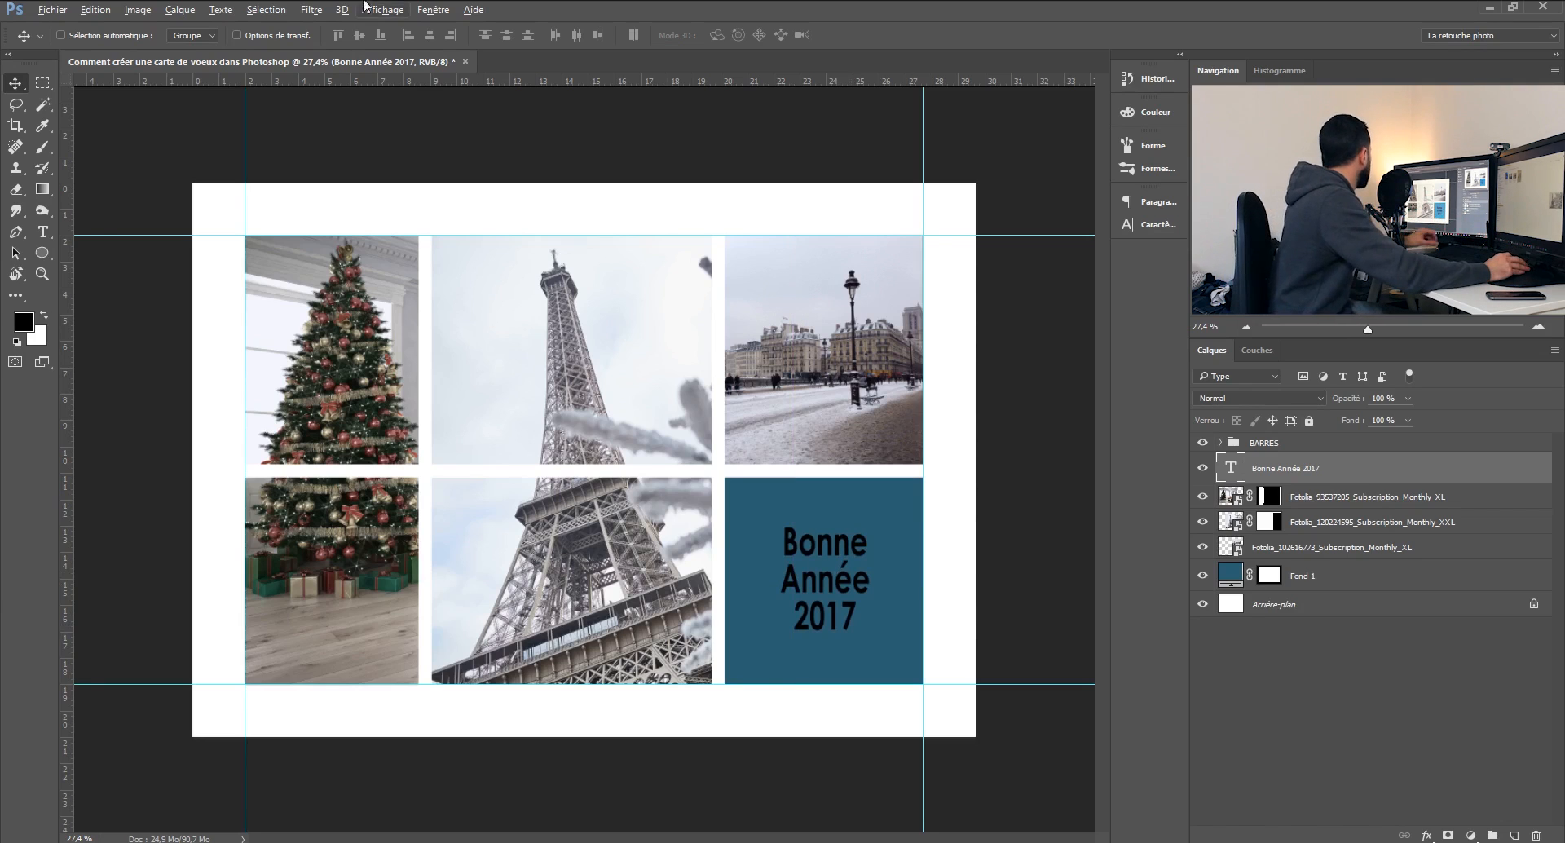
Select the area around the lower-right blue cell, fill it with the black foreground colour on the Fond 1 mask, and deselect.
{"action": "left_click", "coordinate": [47, 85]}
{"action": "left_click", "coordinate": [1321, 581]}
{"action": "left_click", "coordinate": [1274, 576], "text": "ctrl"}
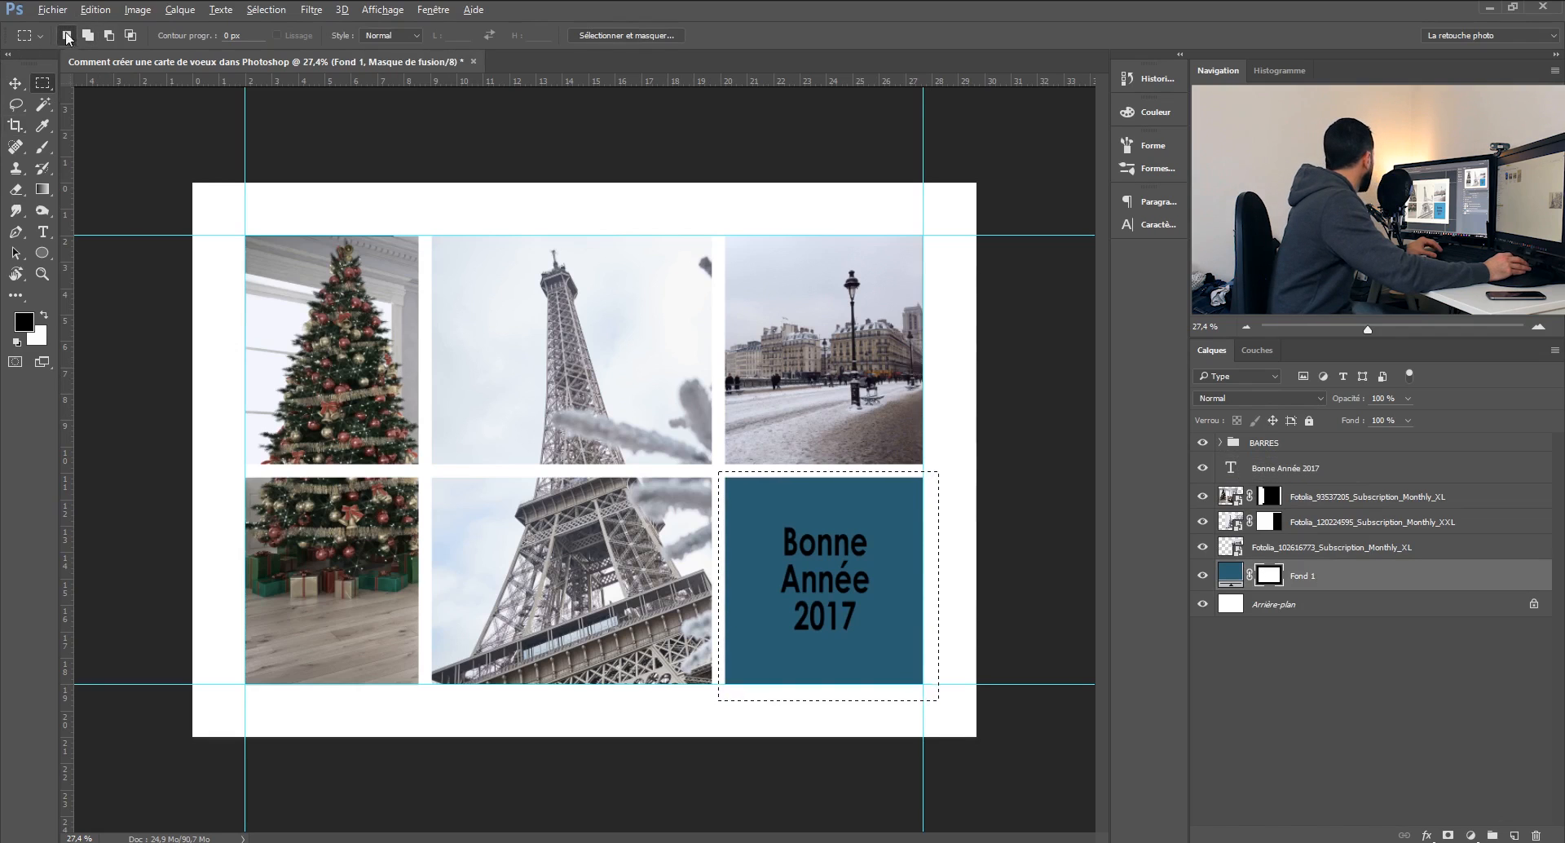
{"action": "left_click", "coordinate": [96, 9]}
{"action": "left_click", "coordinate": [110, 242]}
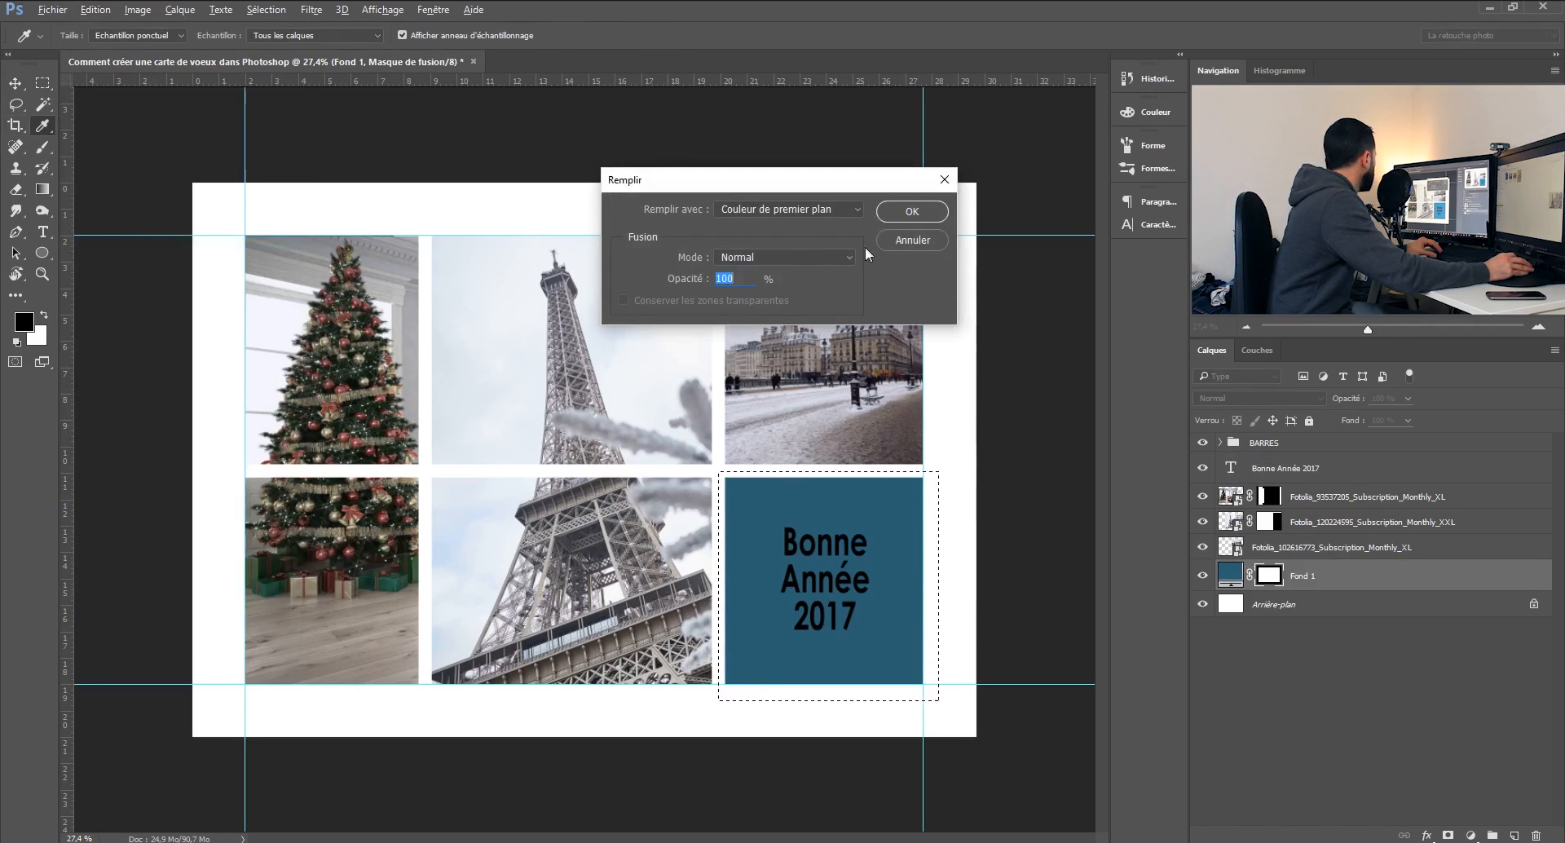
{"action": "left_click", "coordinate": [912, 218]}
{"action": "key", "text": "ctrl+d"}
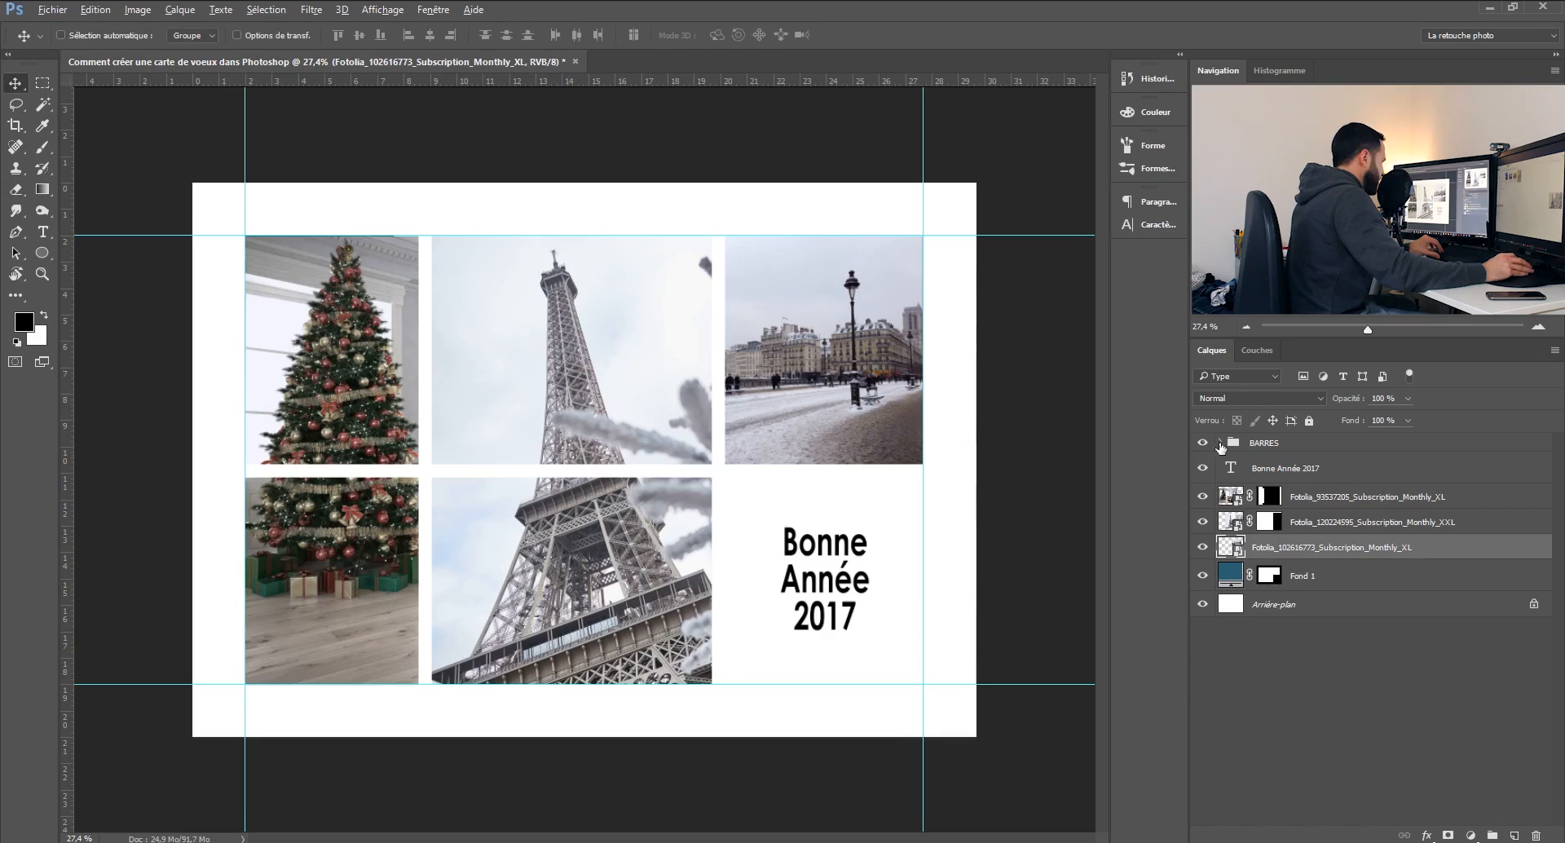
Shorten the horizontal bar to start at the first vertical bar, then enlarge the Christmas tree photo and shift it right.
{"action": "left_click", "coordinate": [1221, 443]}
{"action": "left_click", "coordinate": [1292, 465]}
{"action": "key", "text": "ctrl+t"}
{"action": "key", "text": "Escape"}
{"action": "left_click", "coordinate": [561, 552], "text": "ctrl"}
{"action": "key", "text": "ctrl+t"}
{"action": "left_click_drag", "start_coordinate": [793, 683], "coordinate": [922, 770]}
{"action": "left_click_drag", "start_coordinate": [662, 633], "coordinate": [706, 632]}
{"action": "key", "text": "Return"}
On the Christmas tree photo's mask, fill the strip below the lower guide with black and deselect.
{"action": "key", "text": "m"}
{"action": "mouse_move", "coordinate": [192, 684]}
{"action": "left_mouse_down"}
{"action": "mouse_move", "coordinate": [280, 737]}
{"action": "mouse_move", "coordinate": [599, 736]}
{"action": "left_mouse_up"}
{"action": "left_click", "coordinate": [1272, 572]}
{"action": "key", "text": "alt+BackSpace"}
{"action": "key", "text": "ctrl+d"}
On the same mask, fill the area right of the first vertical bar with black and the whole left column with white.
{"action": "left_click_drag", "start_coordinate": [601, 206], "coordinate": [427, 699]}
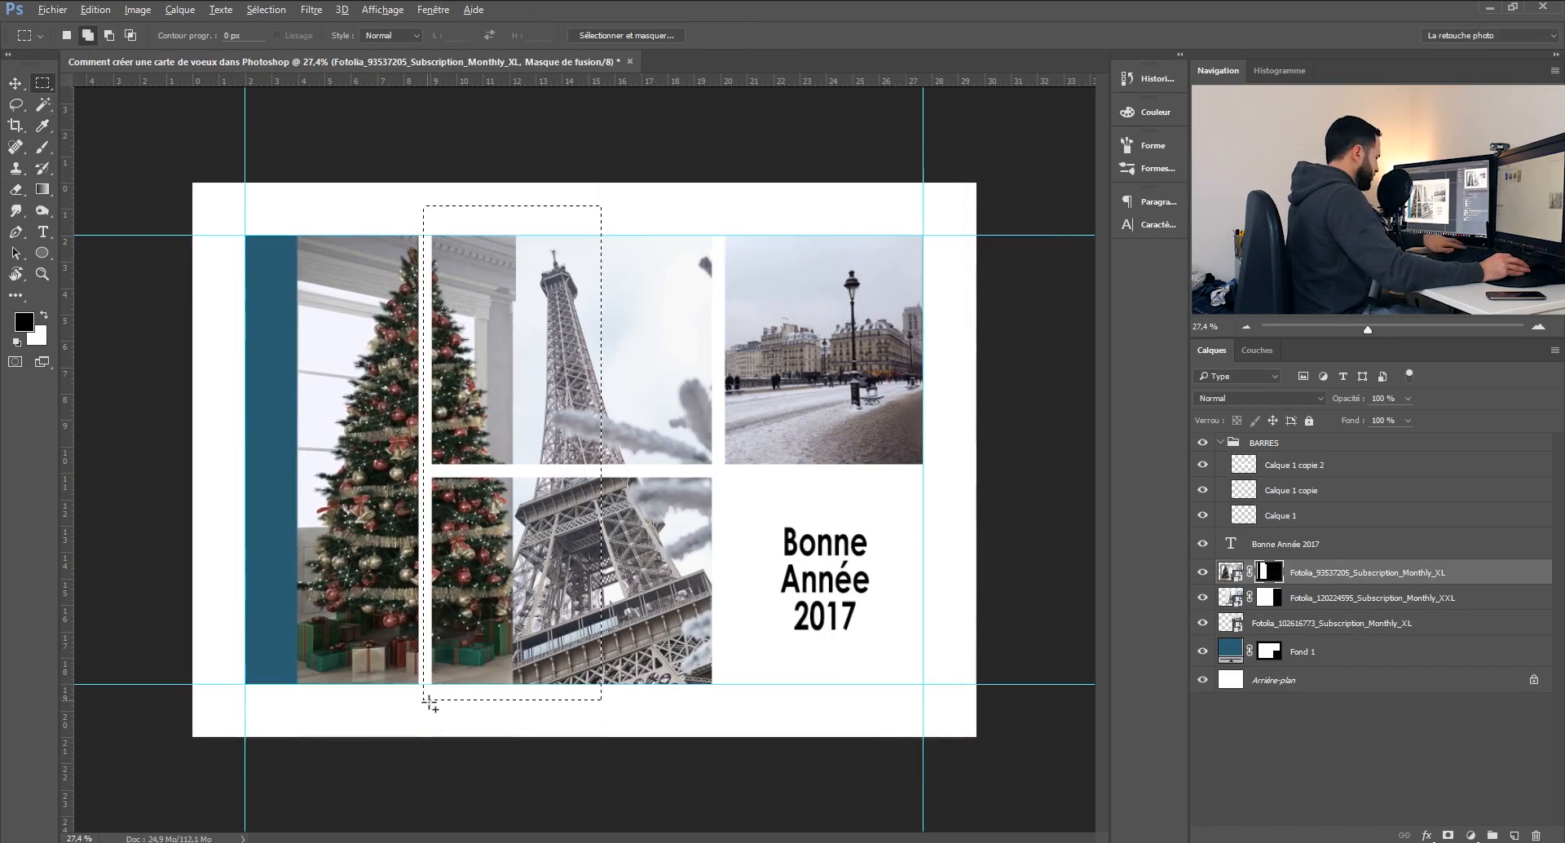
{"action": "key", "text": "alt+BackSpace"}
{"action": "key", "text": "x"}
{"action": "left_click_drag", "start_coordinate": [424, 237], "coordinate": [230, 576]}
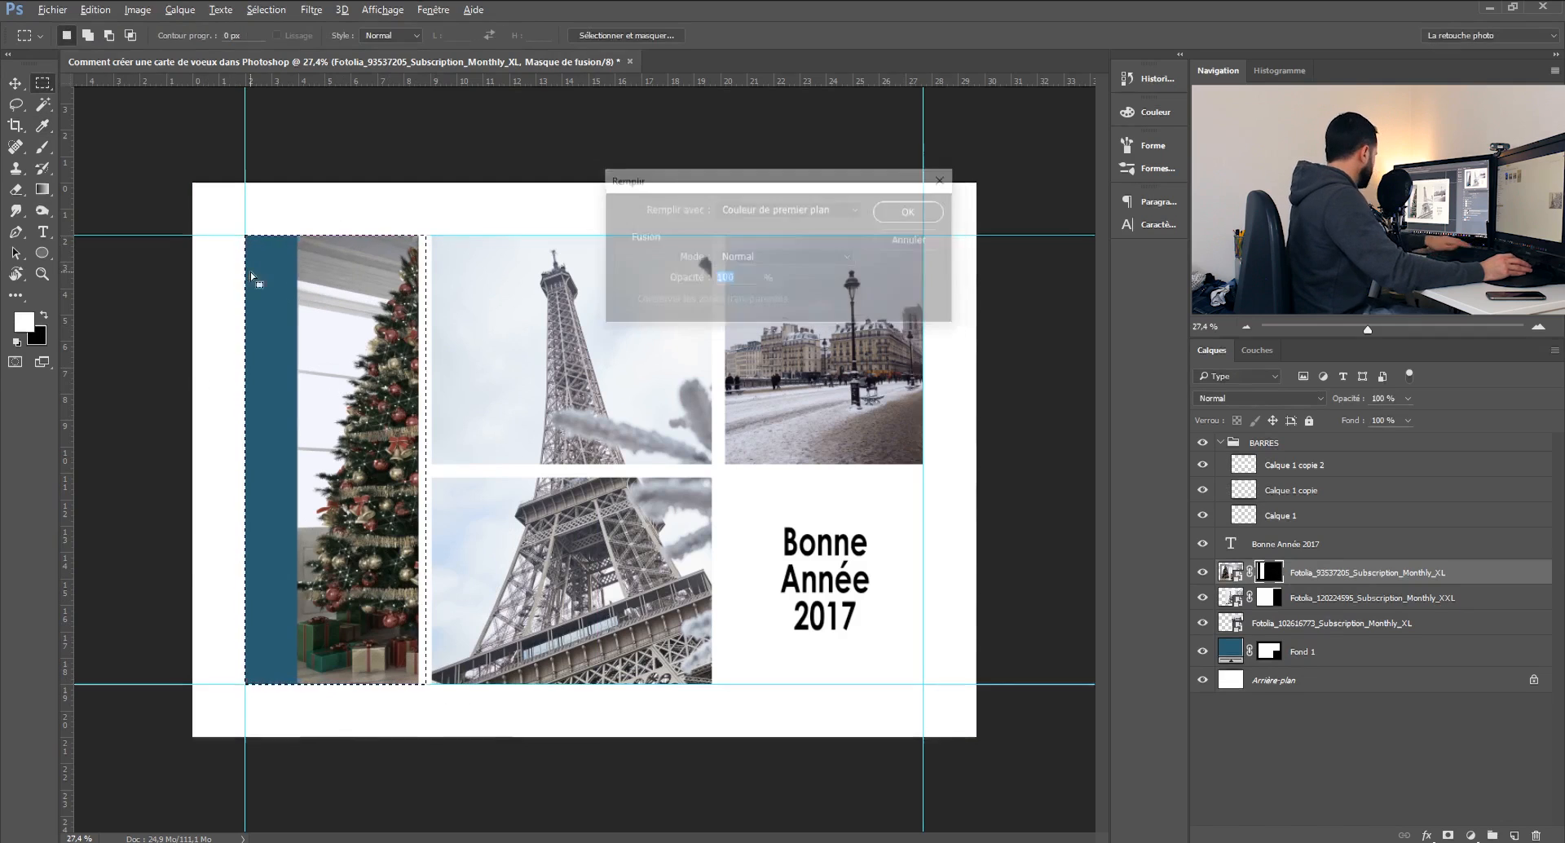
{"action": "key", "text": "alt+BackSpace"}
{"action": "key", "text": "ctrl+d"}
Move the horizontal bar down, duplicate it, and raise the other copy so the bars split the photo height roughly into thirds.
{"action": "left_click", "coordinate": [1203, 494]}
{"action": "left_click", "coordinate": [1203, 493]}
{"action": "left_click", "coordinate": [1223, 470]}
{"action": "key", "text": "v"}
{"action": "left_click_drag", "start_coordinate": [657, 472], "coordinate": [658, 545]}
{"action": "key", "text": "ctrl+j"}
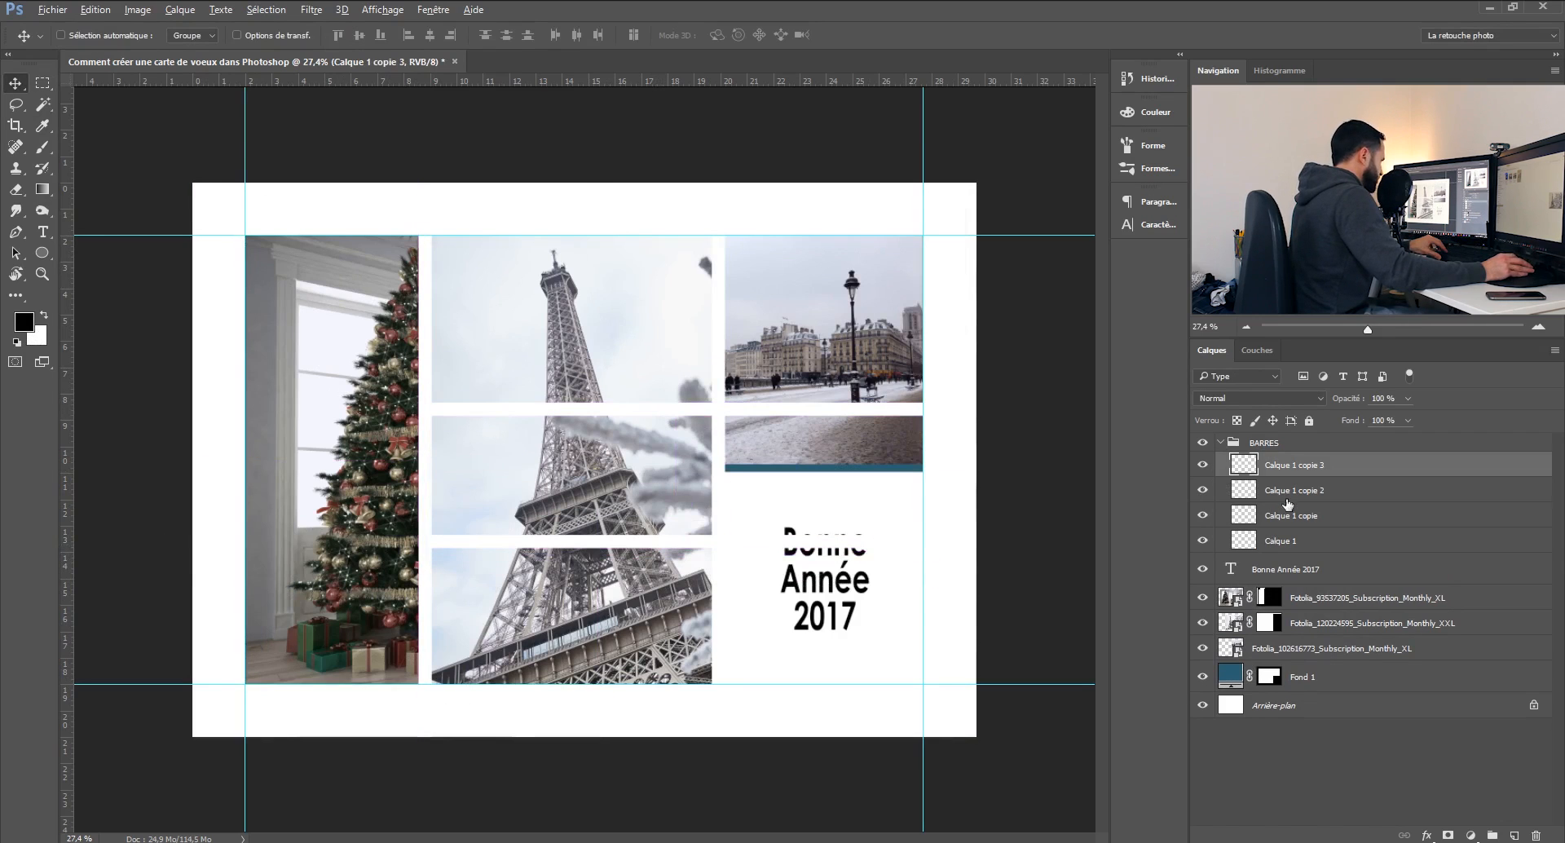
{"action": "left_click", "coordinate": [1297, 490]}
{"action": "key", "text": "shift+Up"}
{"action": "key", "text": "shift+Up"}
{"action": "key", "text": "shift+Up"}
{"action": "key", "text": "shift+Up"}
Move the second vertical bar left by about 1.5 cm to widen the right column.
{"action": "left_click", "coordinate": [1203, 516]}
{"action": "left_click", "coordinate": [1203, 515]}
{"action": "left_click", "coordinate": [1293, 512]}
{"action": "key", "text": "Left"}
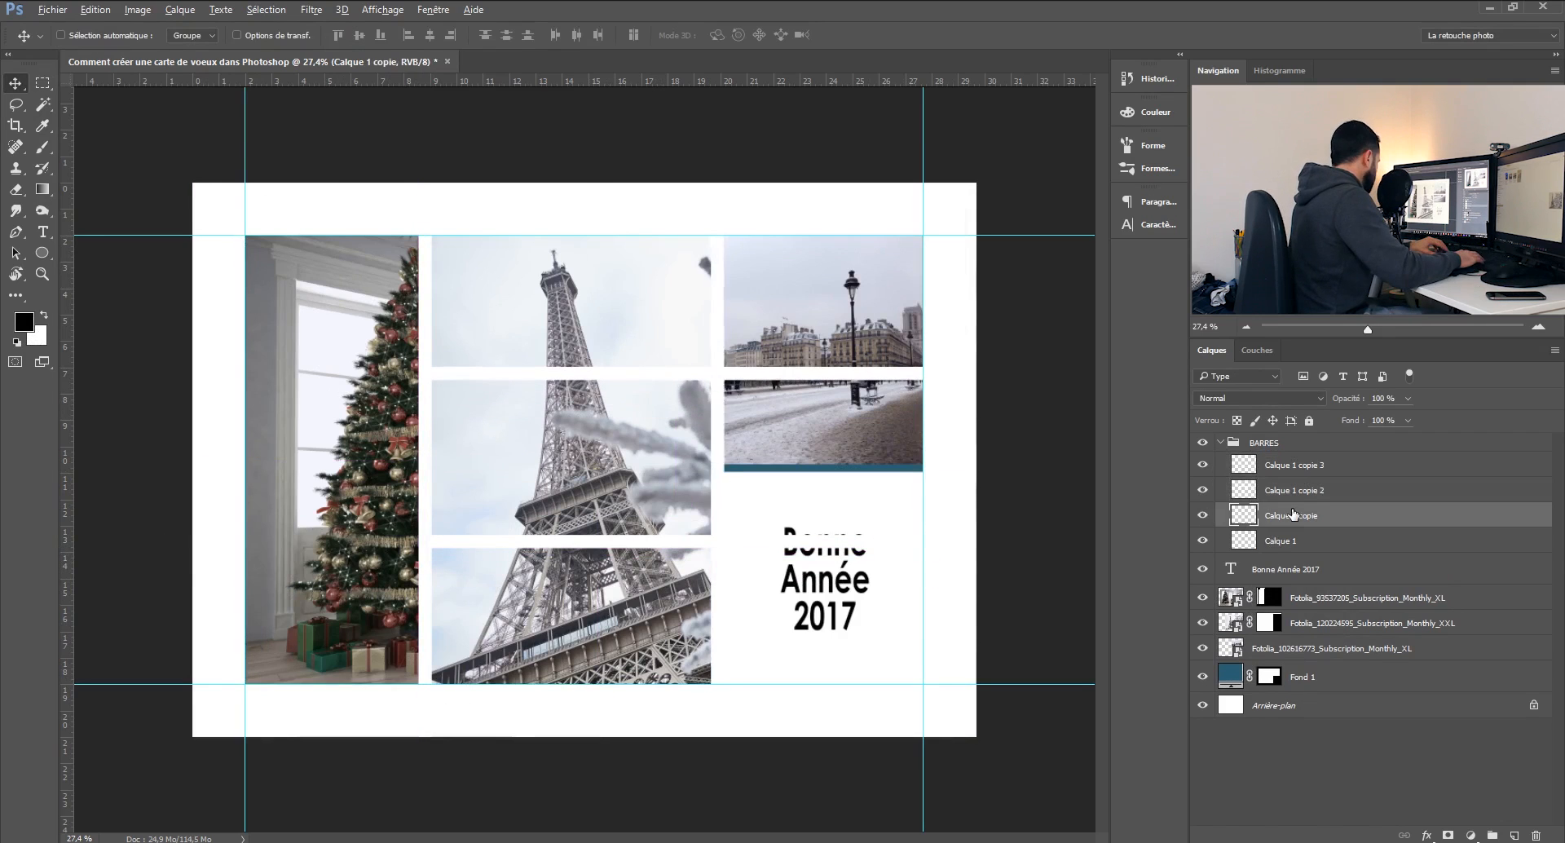
{"action": "key", "text": "shift+Left"}
{"action": "key", "text": "shift+Left"}
{"action": "key", "text": "shift+Left"}
{"action": "key", "text": "shift+Left"}
{"action": "key", "text": "shift+Left"}
{"action": "key", "text": "shift+Left"}
{"action": "key", "text": "shift+Left"}
{"action": "key", "text": "shift+Left"}
{"action": "key", "text": "shift+Left"}
{"action": "key", "text": "shift+Left"}
{"action": "key", "text": "shift+Left"}
{"action": "key", "text": "shift+Left"}
{"action": "key", "text": "shift+Left"}
{"action": "key", "text": "shift+Left"}
{"action": "key", "text": "shift+Left"}
{"action": "key", "text": "shift+Left"}
{"action": "key", "text": "shift+Left"}
{"action": "left_click", "coordinate": [1221, 442]}
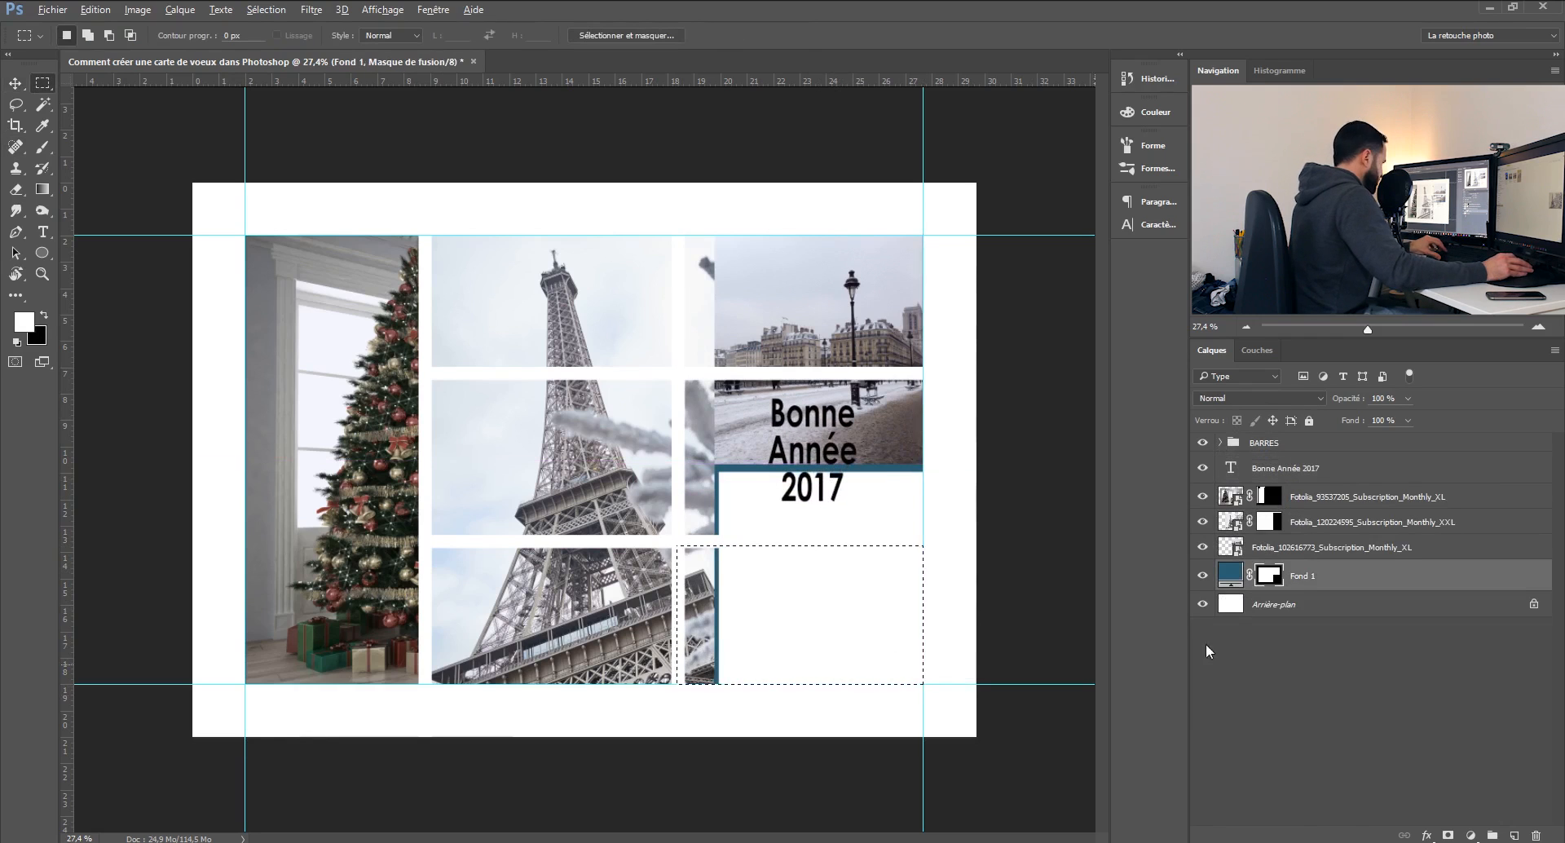
On the Fond 1 mask, fill the lower-right cell with white and the middle-right cell with black.
{"action": "left_click_drag", "start_coordinate": [677, 546], "coordinate": [923, 683]}
{"action": "key", "text": "alt+BackSpace"}
{"action": "key", "text": "x"}
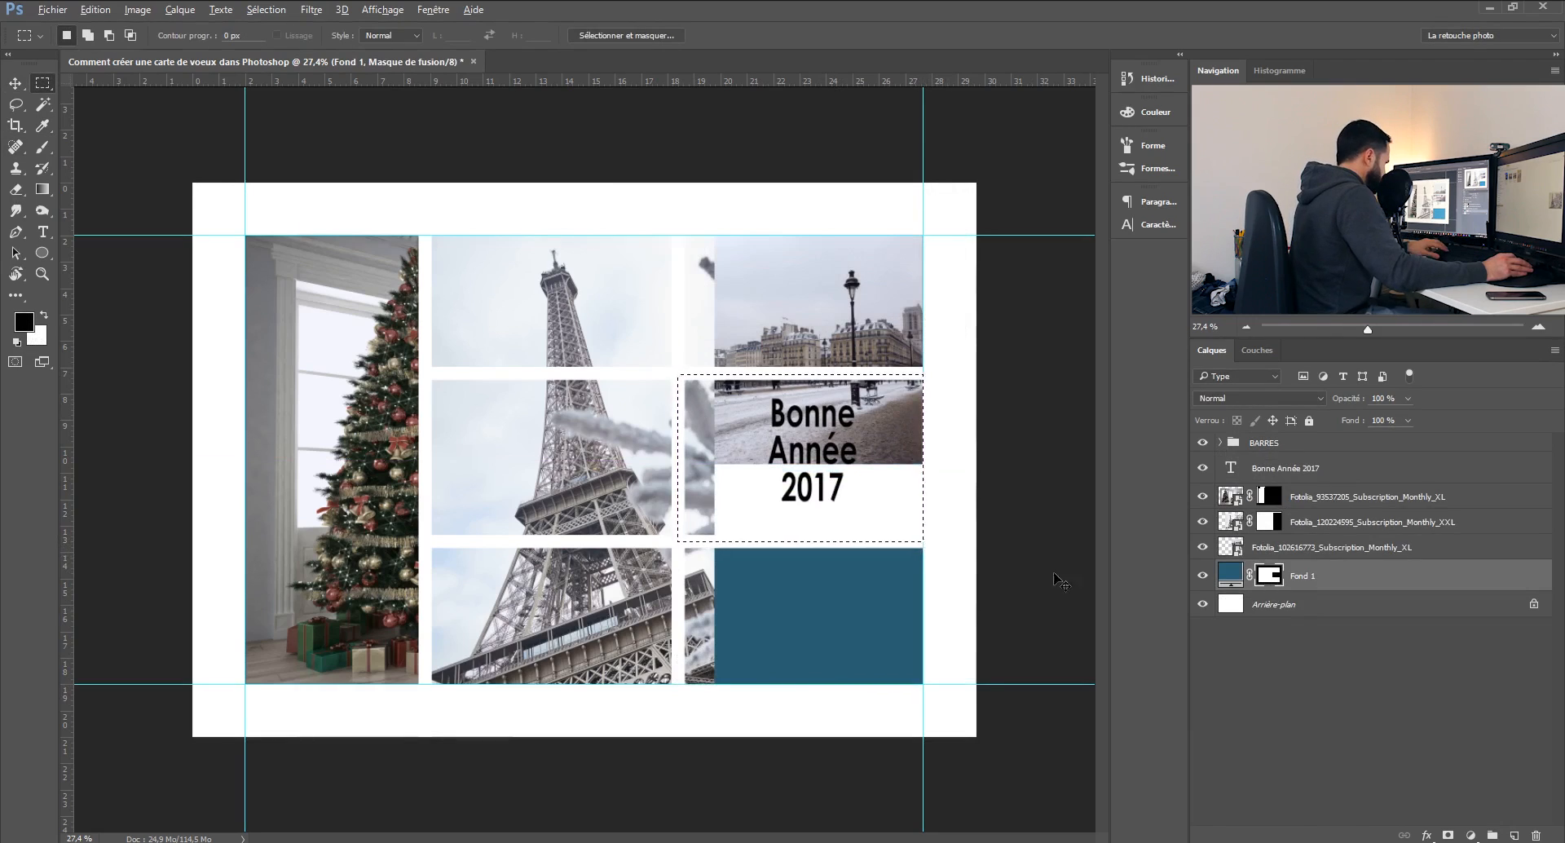
On the Eiffel Tower photo's mask, fill the lower-right cell with white to reveal the snowy branches.
{"action": "left_click", "coordinate": [1265, 522]}
{"action": "left_click_drag", "start_coordinate": [922, 674], "coordinate": [923, 683]}
{"action": "key", "text": "x"}
{"action": "key", "text": "alt+BackSpace"}
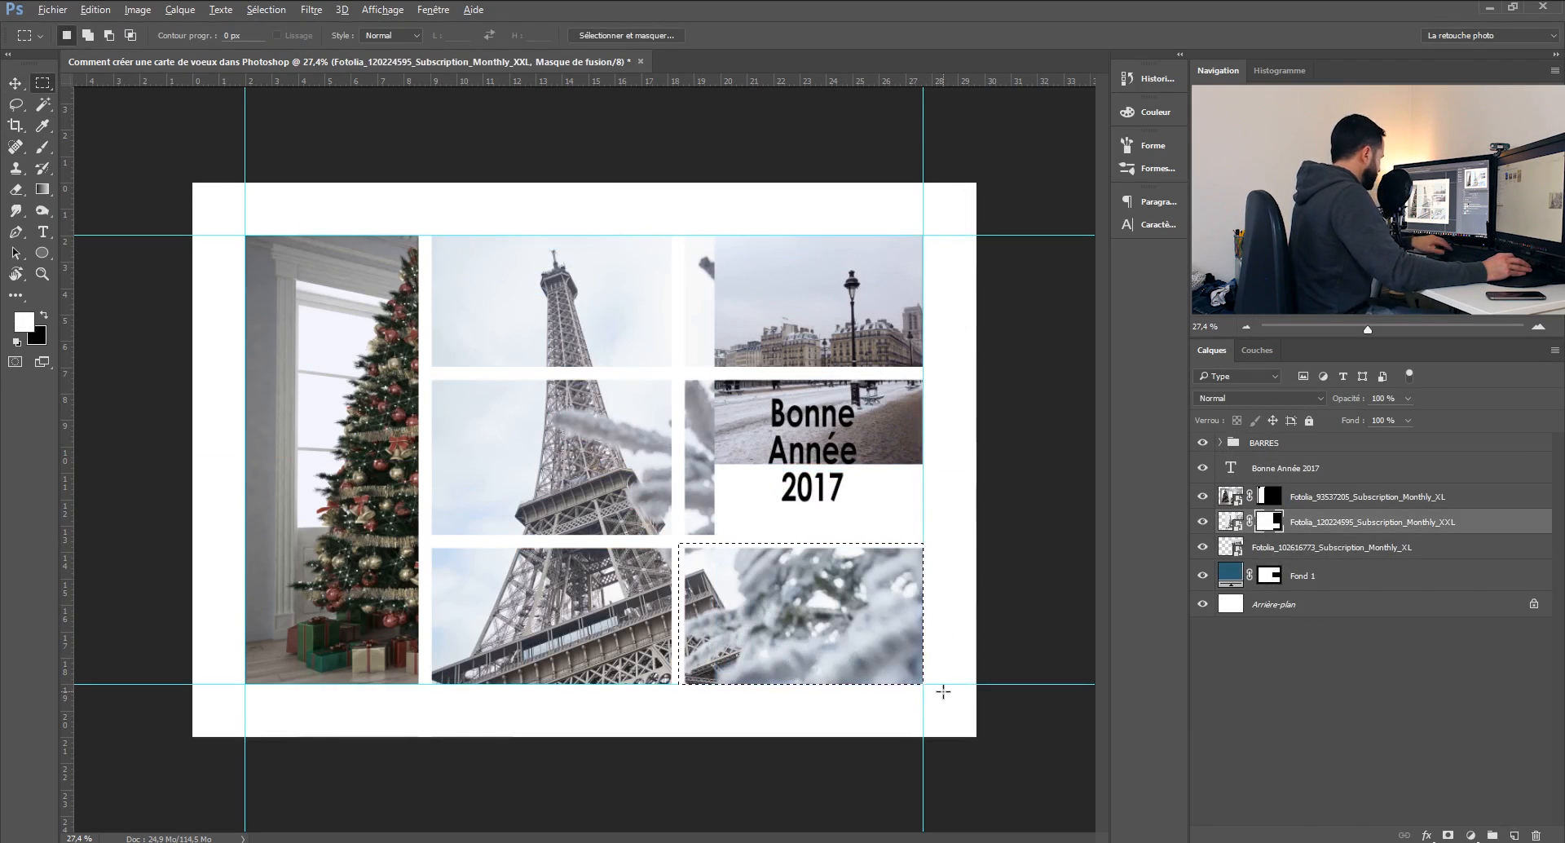
On the Eiffel Tower photo's mask, fill the upper-right and middle-right cells with black, then deselect.
{"action": "left_click_drag", "start_coordinate": [674, 236], "coordinate": [674, 541]}
{"action": "key", "text": "x"}
{"action": "key", "text": "shift+BackSpace"}
{"action": "key", "text": "Return"}
{"action": "key", "text": "ctrl+d"}
{"action": "left_click", "coordinate": [1267, 578]}
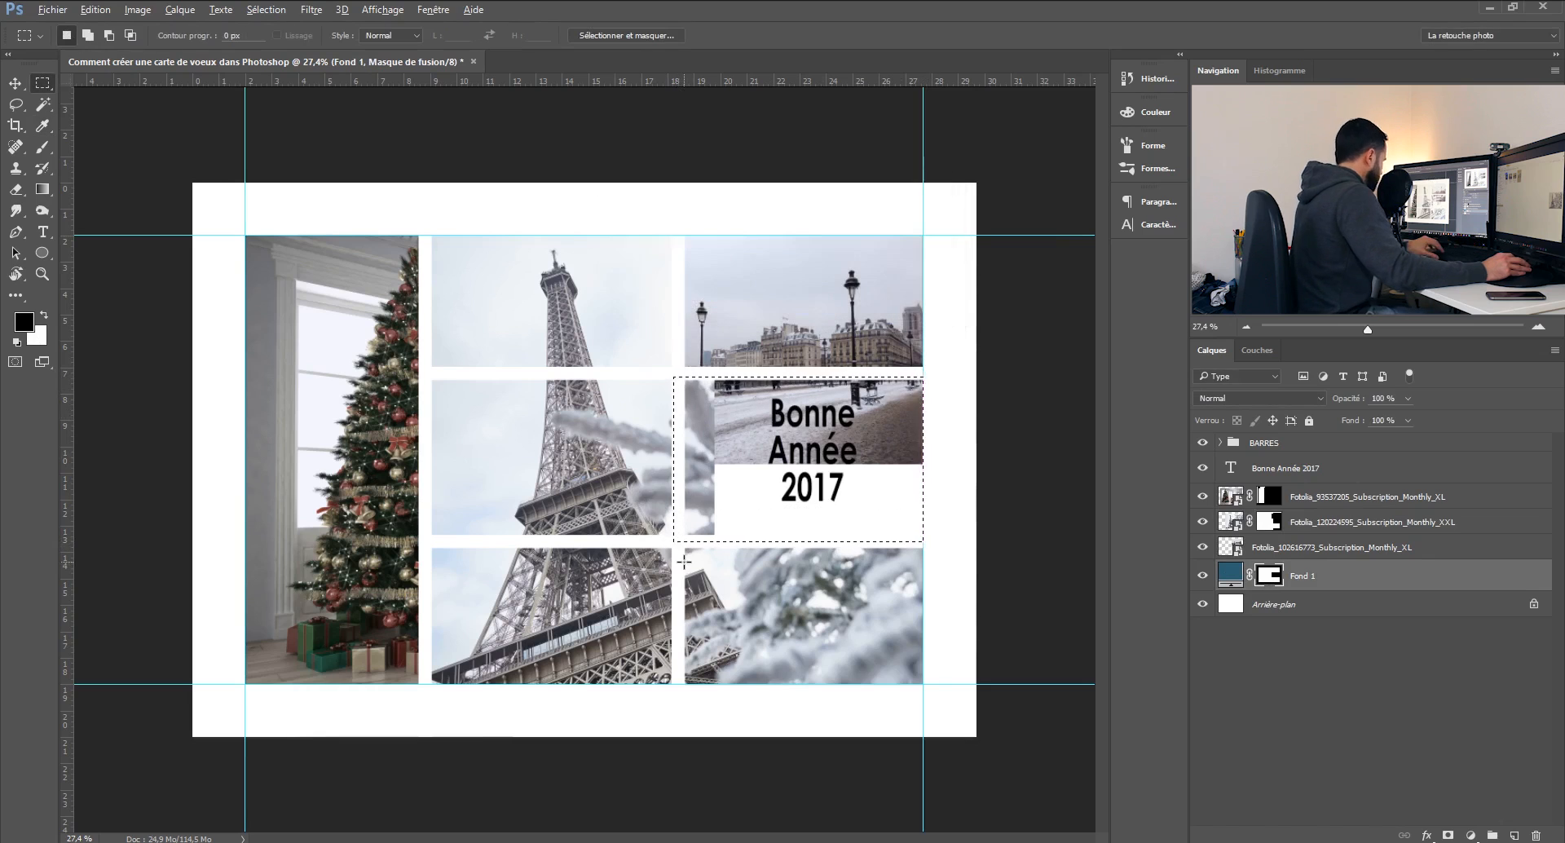
{"action": "left_click", "coordinate": [1274, 526]}
{"action": "key", "text": "alt+BackSpace"}
{"action": "key", "text": "ctrl+d"}
Scale down the street lamp photo Fotolia_102616773_Subscription_Monthly_XL and position it to fit the upper-right cell.
{"action": "left_click", "coordinate": [1269, 551]}
{"action": "key", "text": "v"}
{"action": "left_click_drag", "start_coordinate": [880, 346], "coordinate": [880, 307]}
{"action": "key", "text": "ctrl+t"}
{"action": "left_click_drag", "start_coordinate": [618, 425], "coordinate": [697, 385]}
{"action": "key", "text": "Return"}
{"action": "key", "text": "shift+Down"}
{"action": "key", "text": "shift+Down"}
{"action": "key", "text": "shift+Down"}
{"action": "key", "text": "shift+Down"}
{"action": "key", "text": "shift+Down"}
{"action": "key", "text": "shift+Down"}
{"action": "key", "text": "shift+Down"}
{"action": "key", "text": "shift+Down"}
{"action": "key", "text": "shift+Down"}
{"action": "key", "text": "shift+Down"}
Add a layer mask to the street lamp photo and fill the areas above and below the upper-right cell with black.
{"action": "left_click", "coordinate": [1449, 835]}
{"action": "key", "text": "m"}
{"action": "mouse_move", "coordinate": [574, 184]}
{"action": "left_mouse_down"}
{"action": "mouse_move", "coordinate": [1013, 213]}
{"action": "mouse_move", "coordinate": [1013, 235]}
{"action": "left_mouse_up"}
{"action": "left_click_drag", "start_coordinate": [1003, 578], "coordinate": [555, 371]}
{"action": "key", "text": "shift+BackSpace"}
{"action": "key", "text": "Return"}
Reposition the greeting text in the middle-right cell and change it to "Bonne année" with "2017" on the second line.
{"action": "left_click", "coordinate": [1265, 474]}
{"action": "key", "text": "v"}
{"action": "left_click_drag", "start_coordinate": [808, 456], "coordinate": [797, 461]}
{"action": "key", "text": "t"}
{"action": "left_click", "coordinate": [776, 460]}
{"action": "key", "text": "BackSpace"}
{"action": "key", "text": "BackSpace"}
{"action": "type", "text": "a"}
Enlarge the whole greeting text to 36 pt and set its colour to the dark grey #38373e.
{"action": "key", "text": "ctrl+a"}
{"action": "key", "text": "ctrl+shift+period"}
{"action": "key", "text": "ctrl+shift+period"}
{"action": "key", "text": "ctrl+shift+period"}
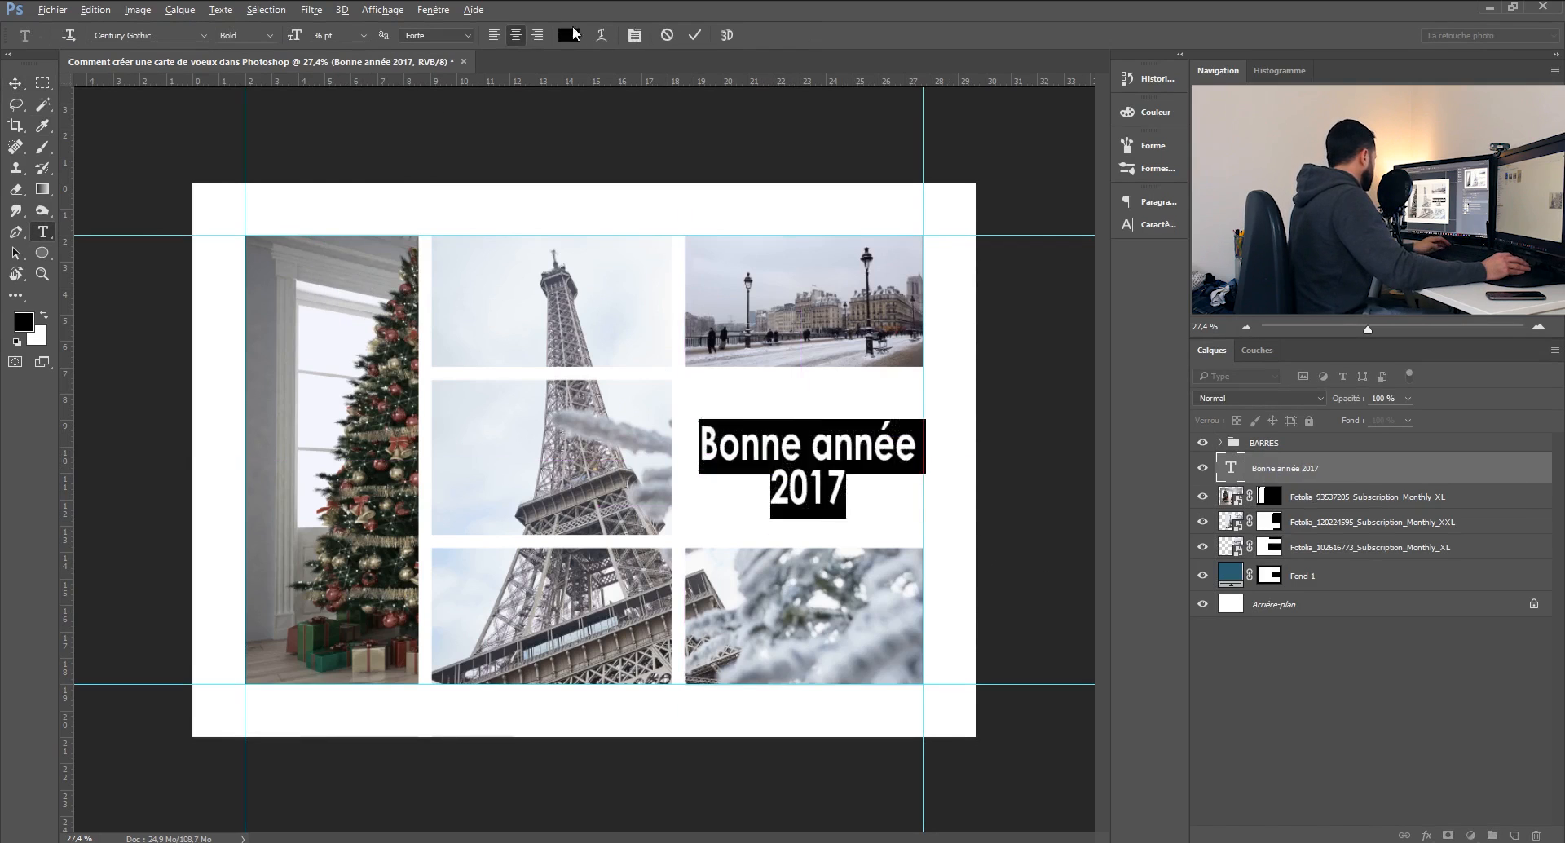
{"action": "left_click", "coordinate": [571, 35]}
{"action": "left_click_drag", "start_coordinate": [872, 198], "coordinate": [796, 90]}
{"action": "left_click", "coordinate": [589, 481]}
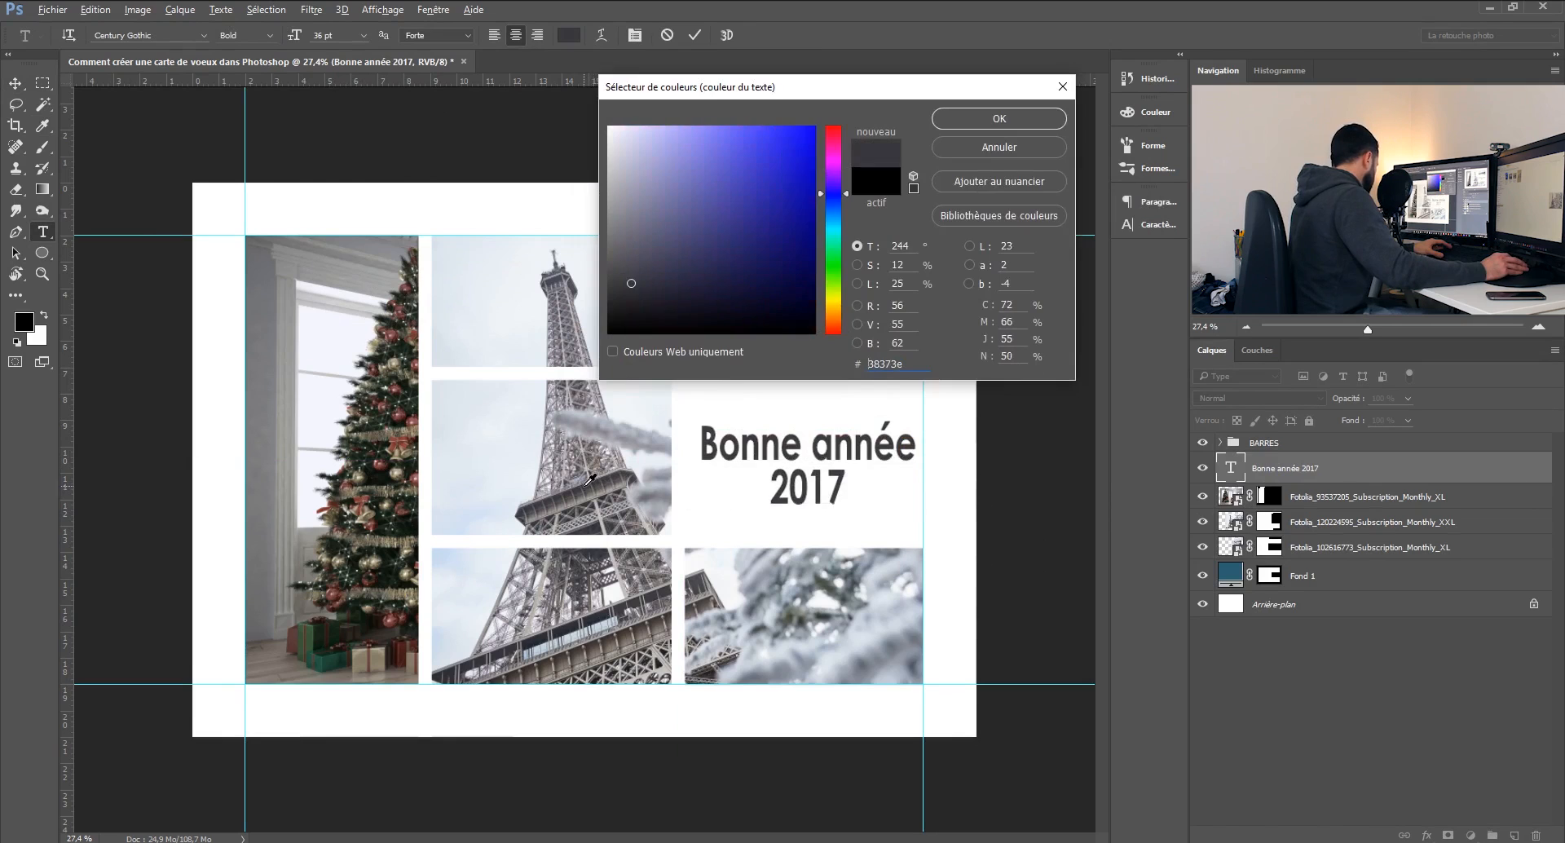
{"action": "left_click", "coordinate": [986, 124]}
Set the font style of "2017" to Regular and finish editing the text.
{"action": "left_click_drag", "start_coordinate": [848, 486], "coordinate": [764, 486]}
{"action": "left_click", "coordinate": [269, 35]}
{"action": "left_click", "coordinate": [269, 54]}
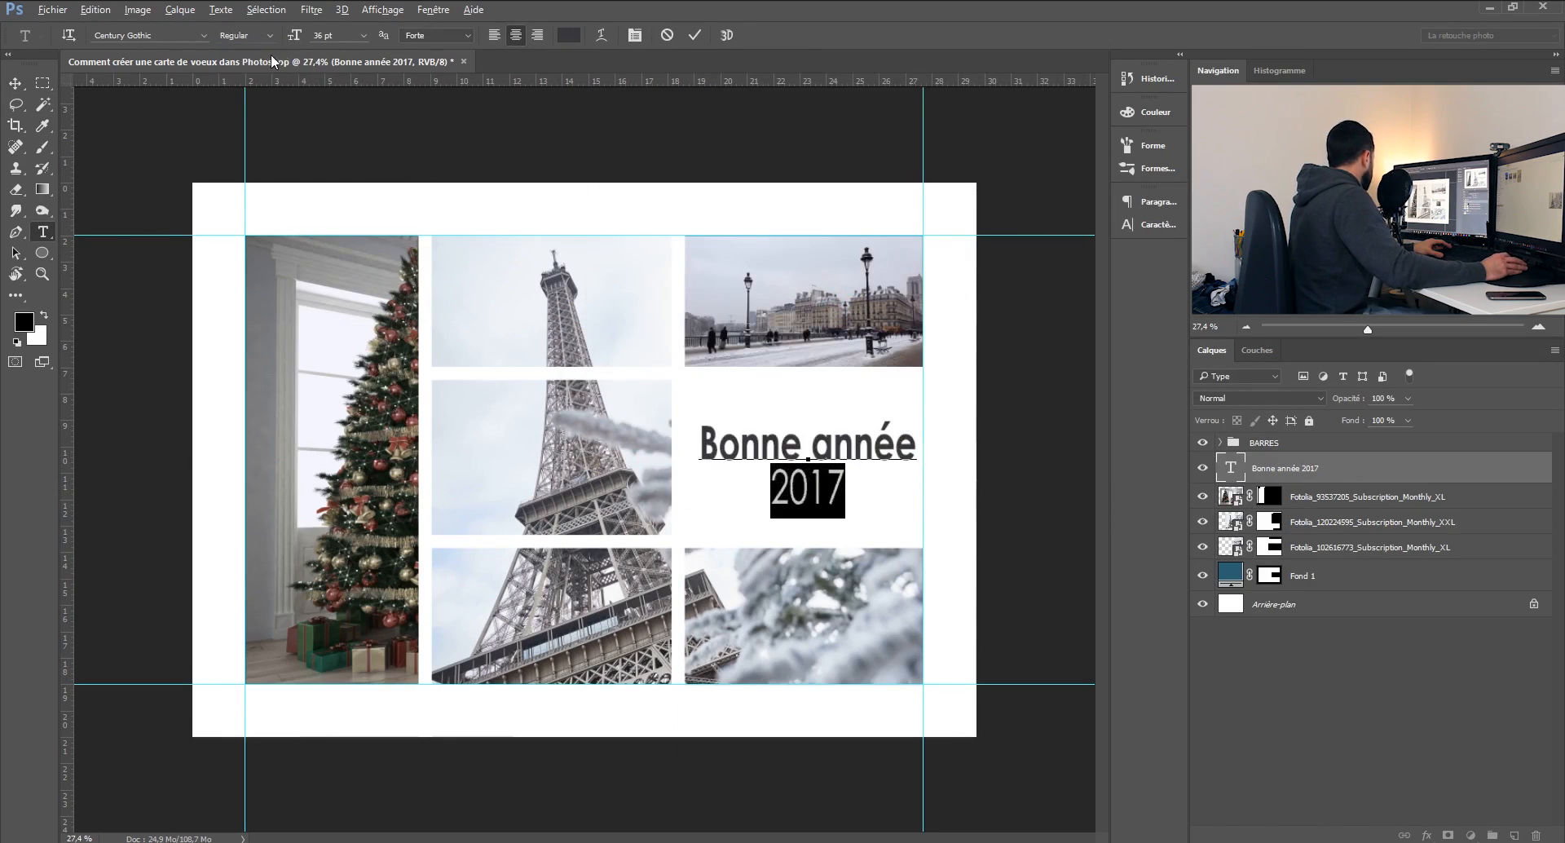
{"action": "left_click", "coordinate": [17, 84]}
Remove the four guides from the document.
{"action": "left_click_drag", "start_coordinate": [979, 235], "coordinate": [990, 41]}
{"action": "left_click_drag", "start_coordinate": [923, 163], "coordinate": [65, 185]}
{"action": "left_click_drag", "start_coordinate": [796, 684], "coordinate": [796, 7]}
{"action": "left_click_drag", "start_coordinate": [244, 195], "coordinate": [66, 195]}
Check the masks of the Eiffel Tower and street lamp photos by switching the layers' visibility and inspecting the upper-right cell.
{"action": "left_click", "coordinate": [1202, 522]}
{"action": "left_click", "coordinate": [1202, 522]}
{"action": "left_click", "coordinate": [1203, 547]}
{"action": "left_click", "coordinate": [1203, 547]}
{"action": "left_click", "coordinate": [1269, 547]}
{"action": "key", "text": "m"}
{"action": "left_click_drag", "start_coordinate": [678, 316], "coordinate": [923, 237]}
{"action": "left_click", "coordinate": [1269, 527]}
{"action": "left_click", "coordinate": [1277, 547]}
{"action": "key", "text": "v"}
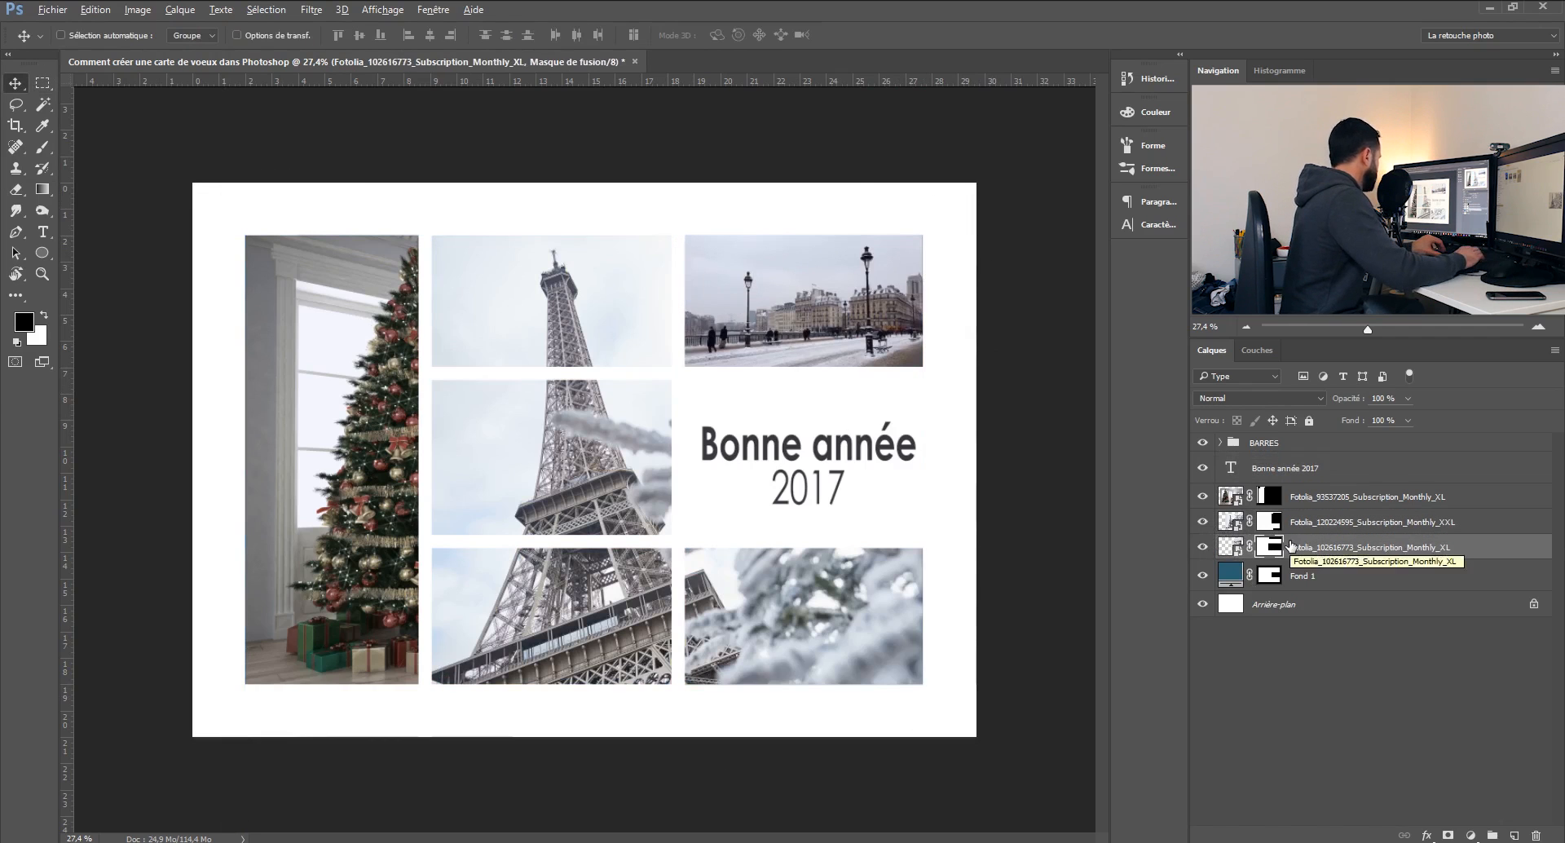
Group the layers from Fond 1 up to BARRES, name the group "CARTE DE VOEUX 2017", and switch its visibility off and on.
{"action": "left_click_drag", "start_coordinate": [1368, 329], "coordinate": [1366, 334]}
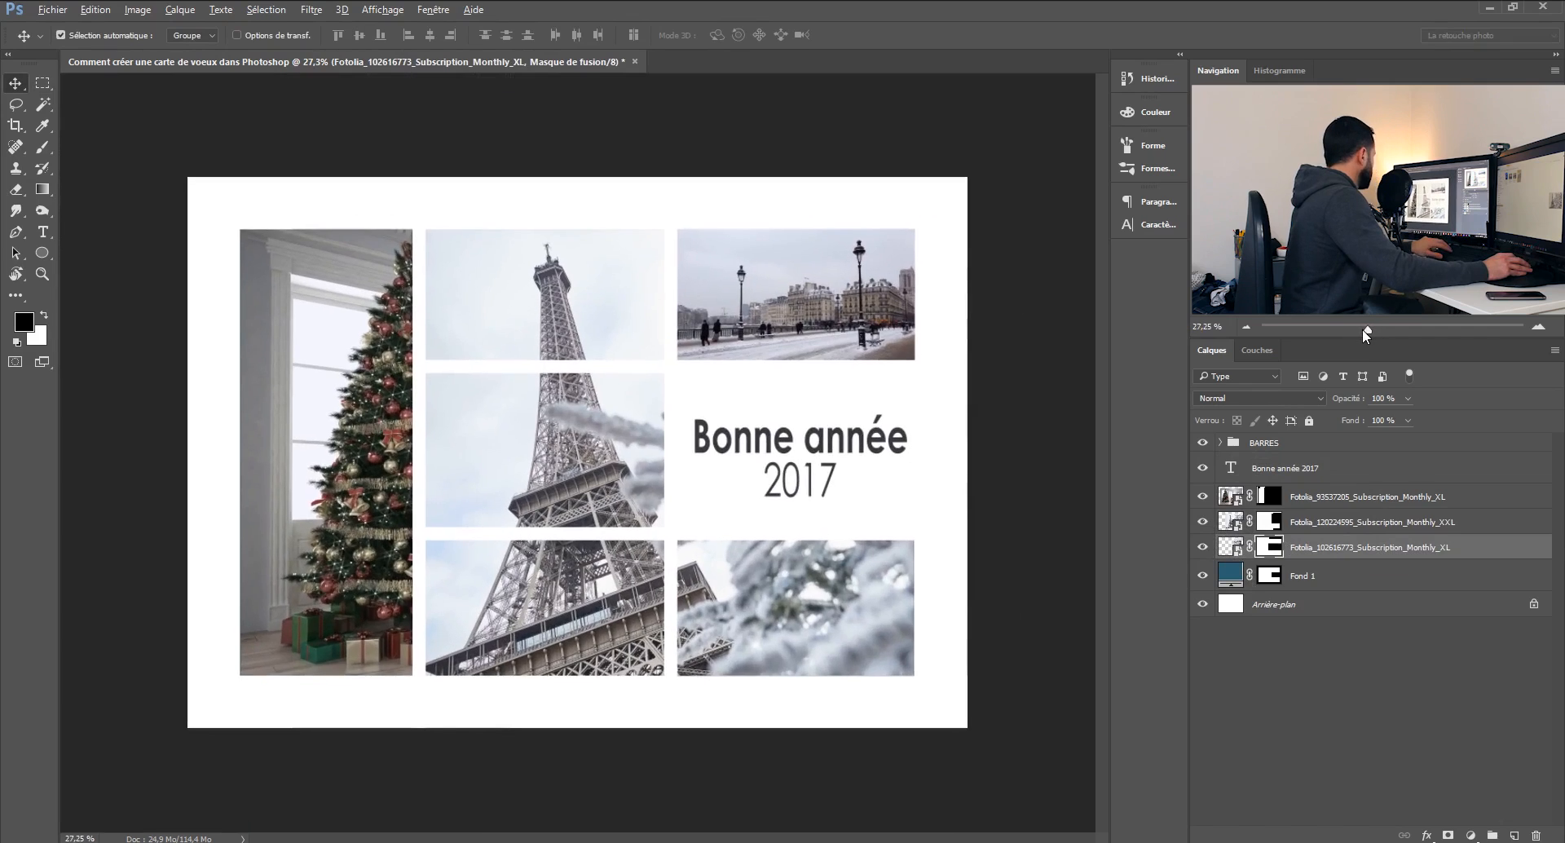
{"action": "left_click", "coordinate": [1221, 442]}
{"action": "left_click", "coordinate": [1221, 443]}
{"action": "left_click", "coordinate": [1328, 576]}
{"action": "left_click", "coordinate": [1298, 447], "text": "shift"}
{"action": "key", "text": "ctrl+g"}
{"action": "double_click", "coordinate": [1268, 442]}
{"action": "type", "text": "CARTE DE VOEUX 2017"}
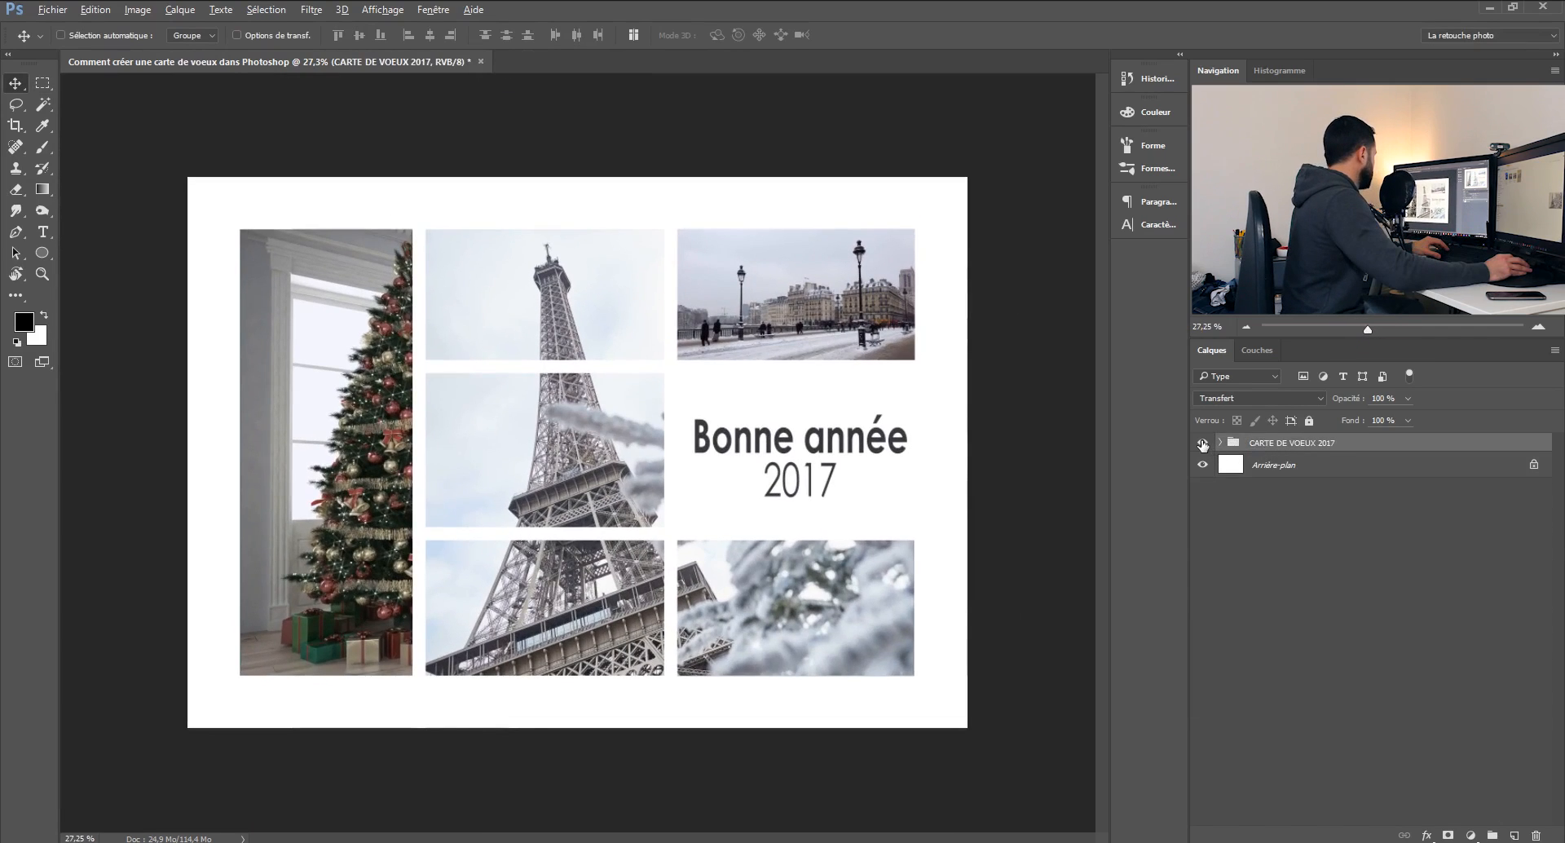
{"action": "left_click", "coordinate": [1202, 443]}
{"action": "left_click", "coordinate": [1202, 444]}
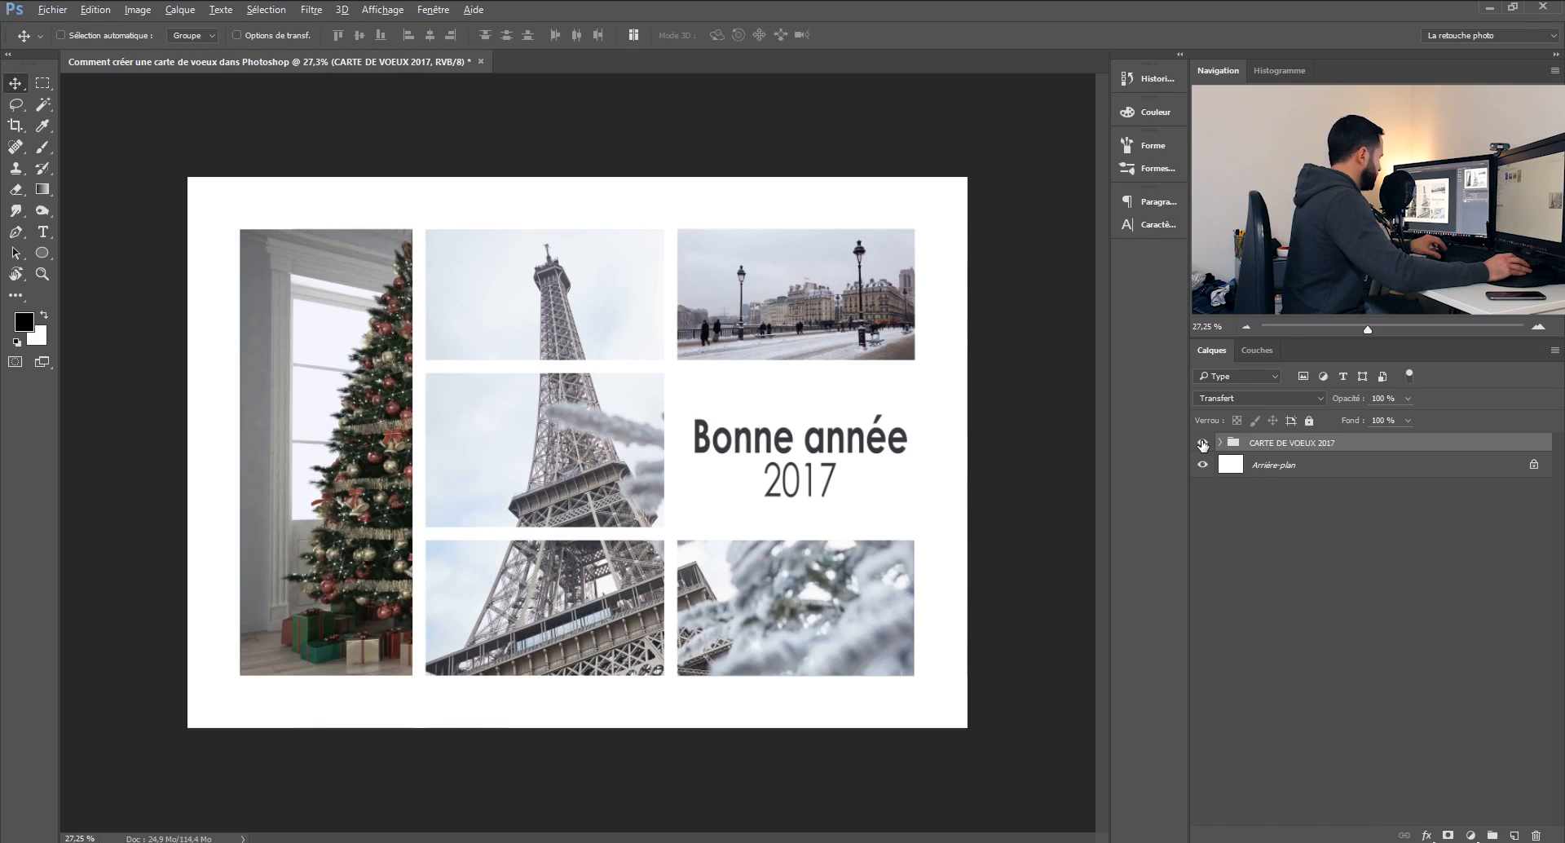